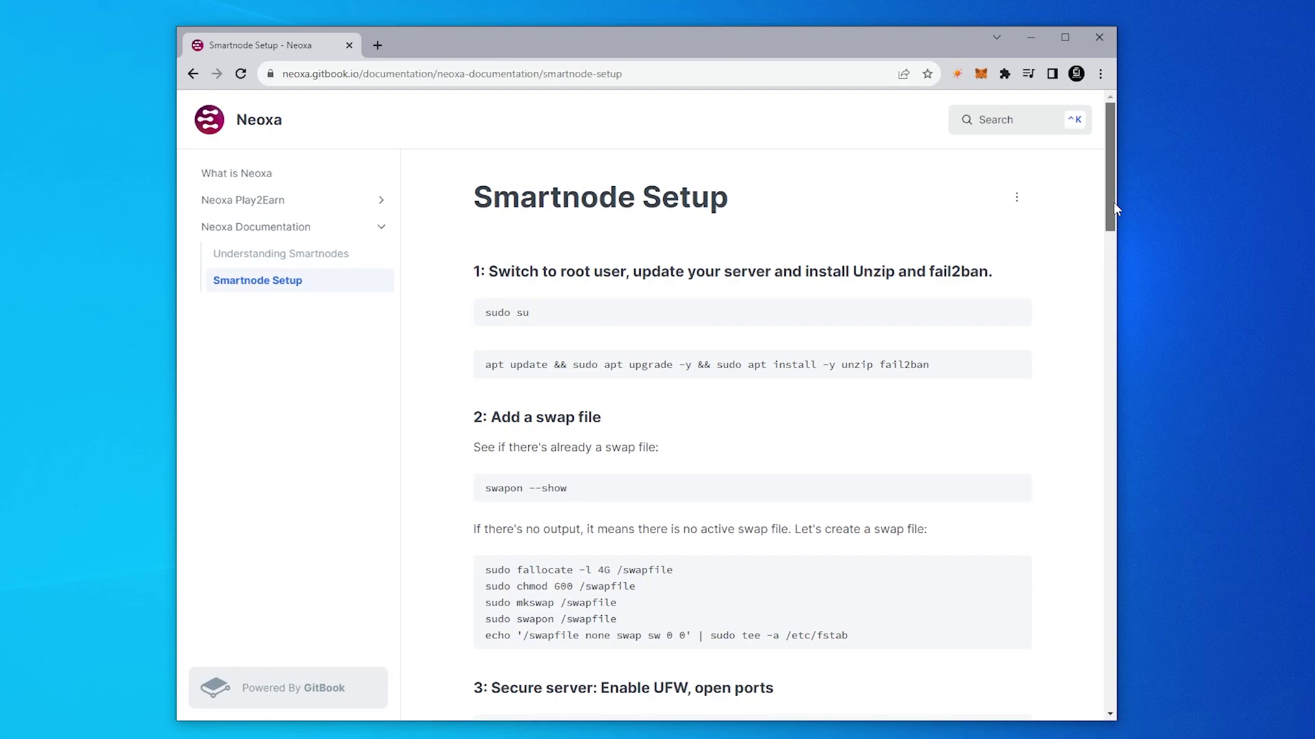
Step: Copy the 'sudo su' code block from the Smartnode Setup guide
left_click_drag(1113, 202, 1113, 227)
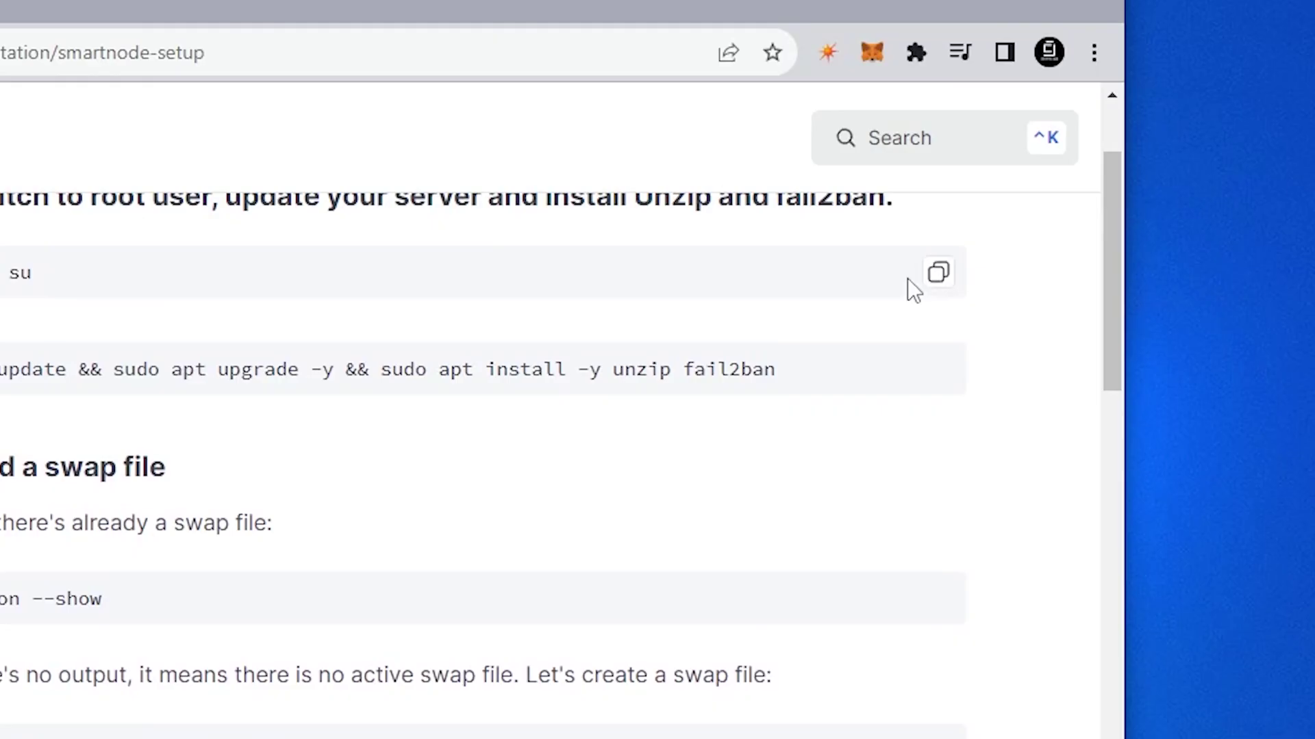
left_click(938, 273)
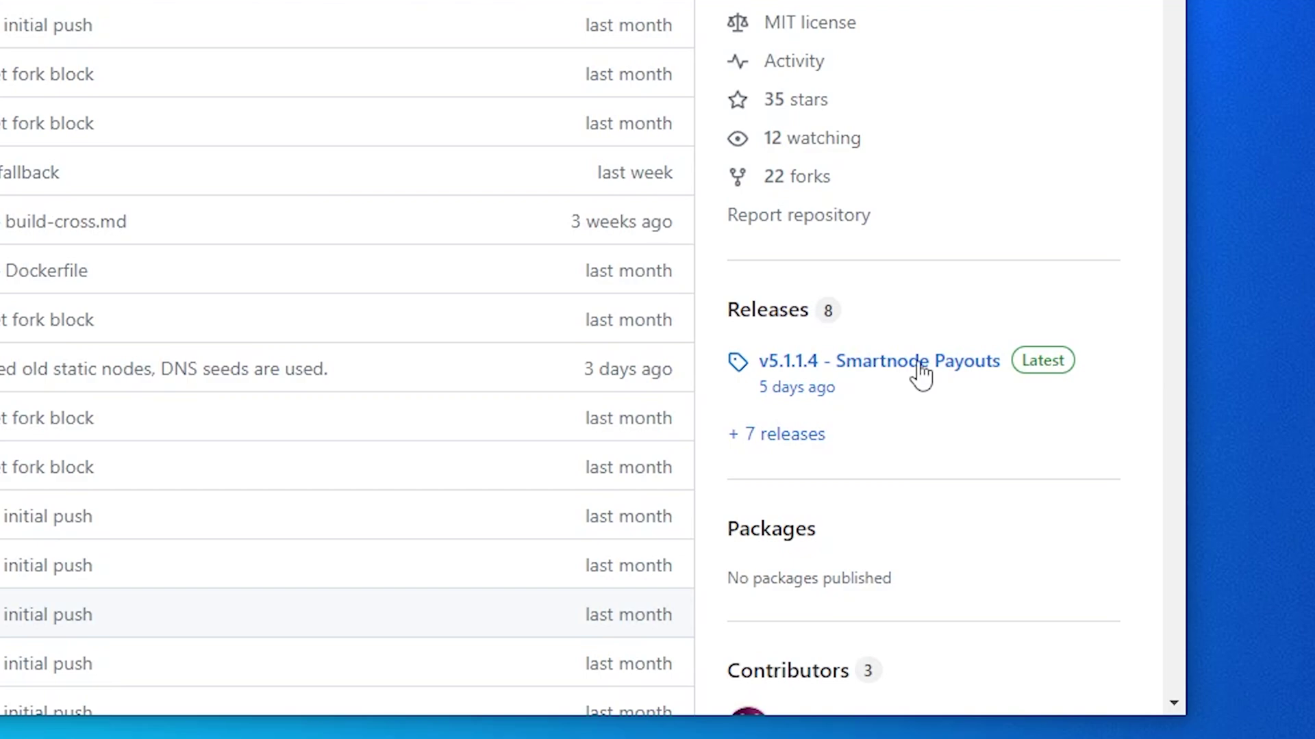
Step: Download neoxaqt-5.1.1.4-win64.zip from the v5.1.1.4 Smartnode Payouts release assets
left_click(920, 363)
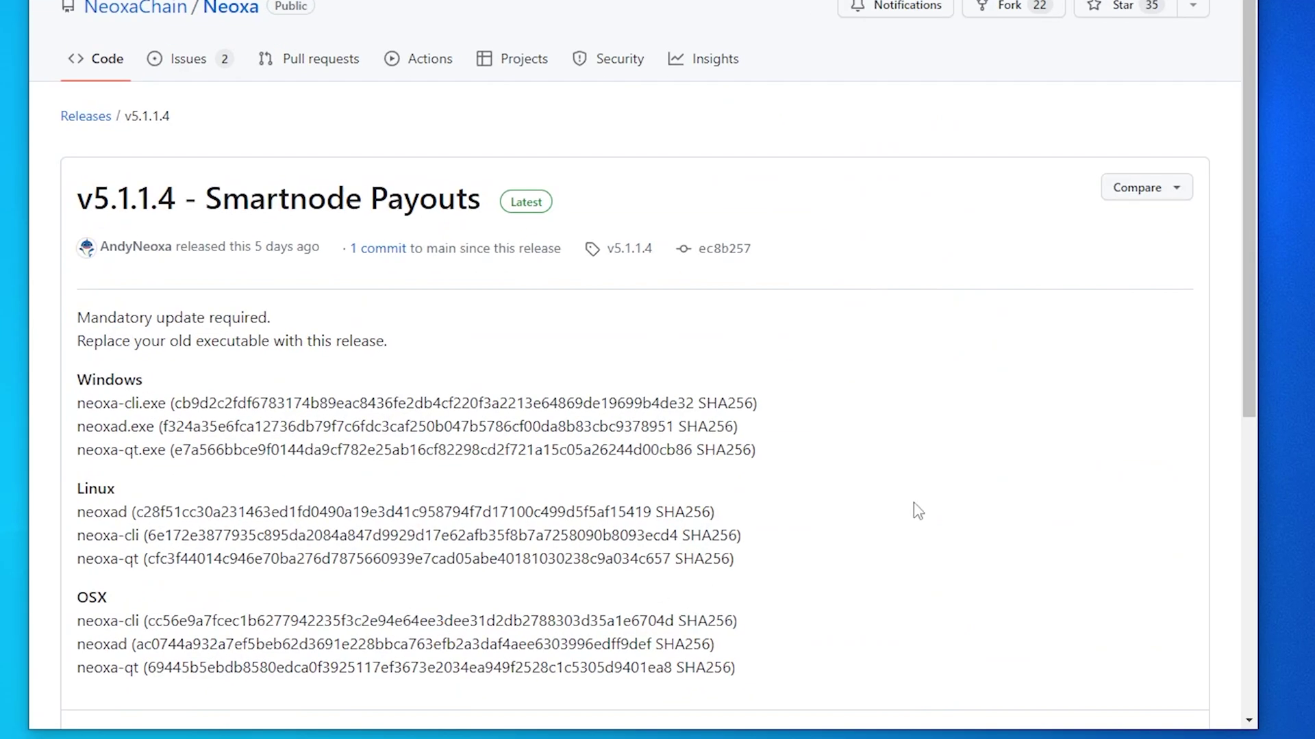
scroll(1226, 308, "down", 5)
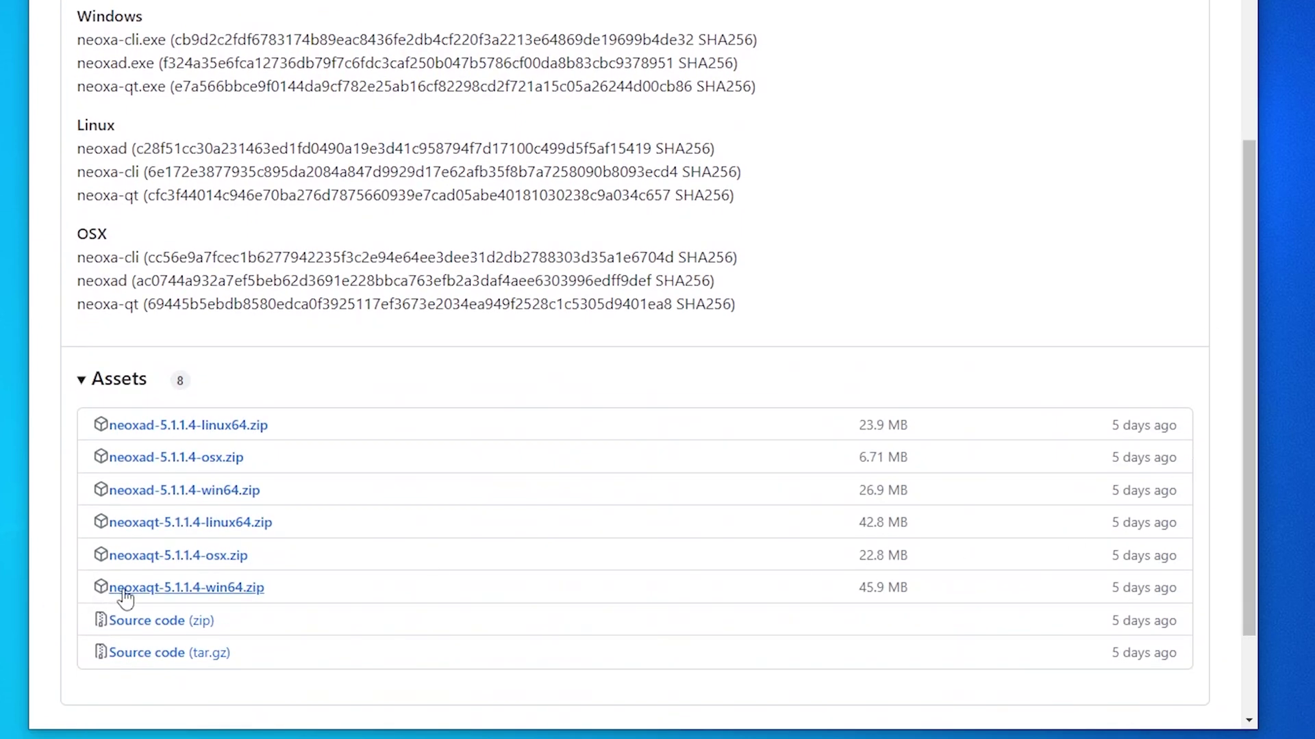
left_click(224, 598)
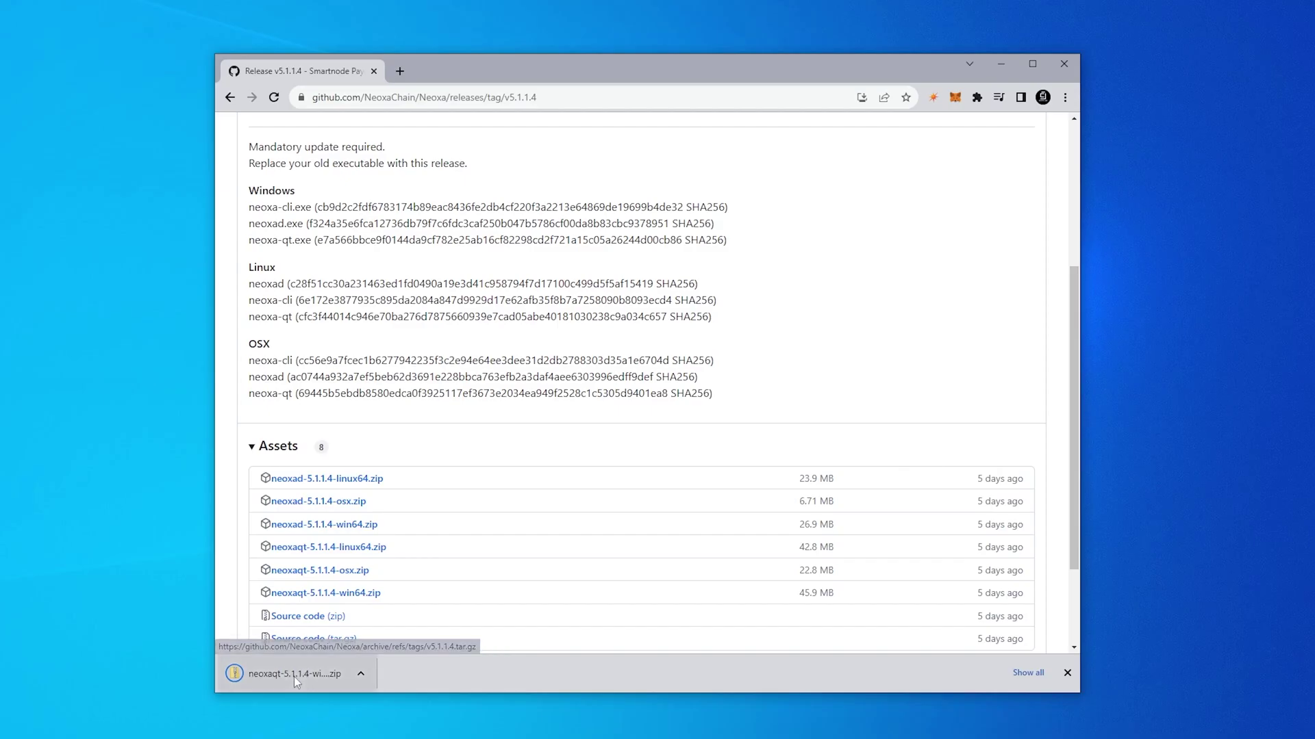
Step: Extract neoxa-qt.exe from the downloaded zip onto the desktop
left_click(140, 702)
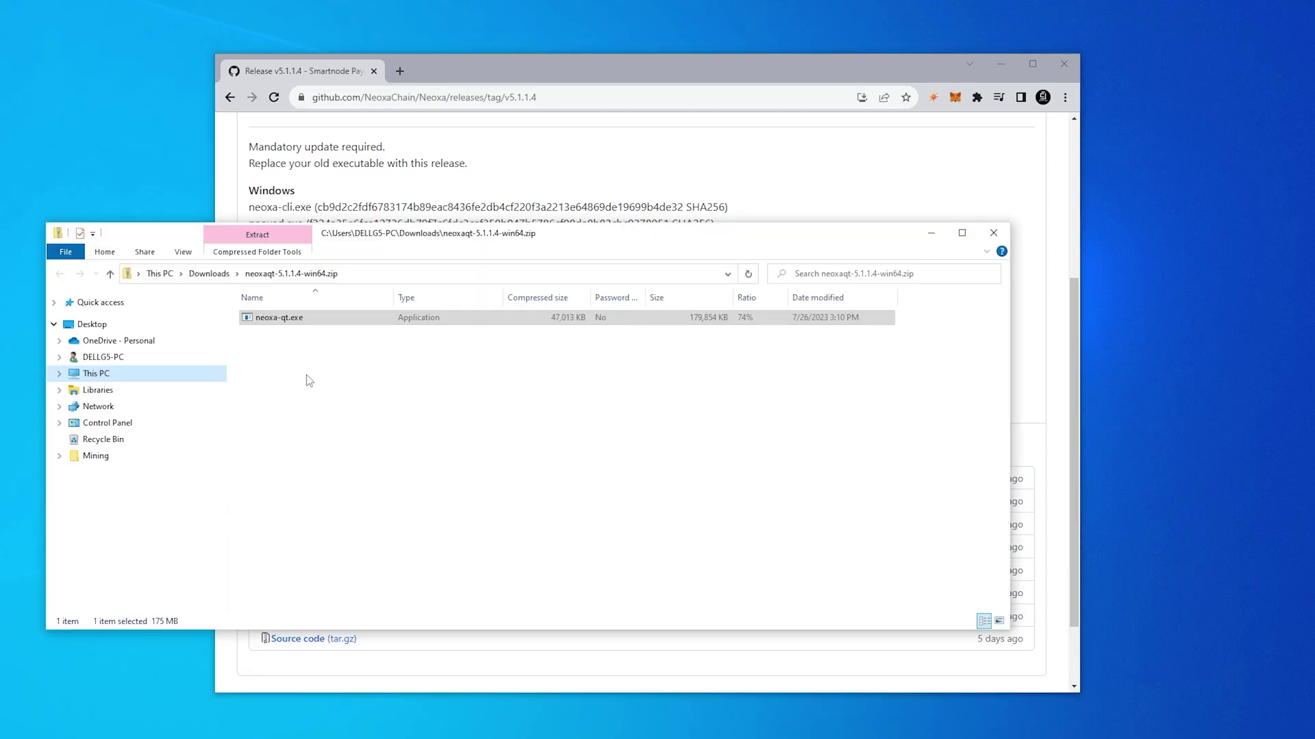
left_click_drag(283, 319, 1142, 240)
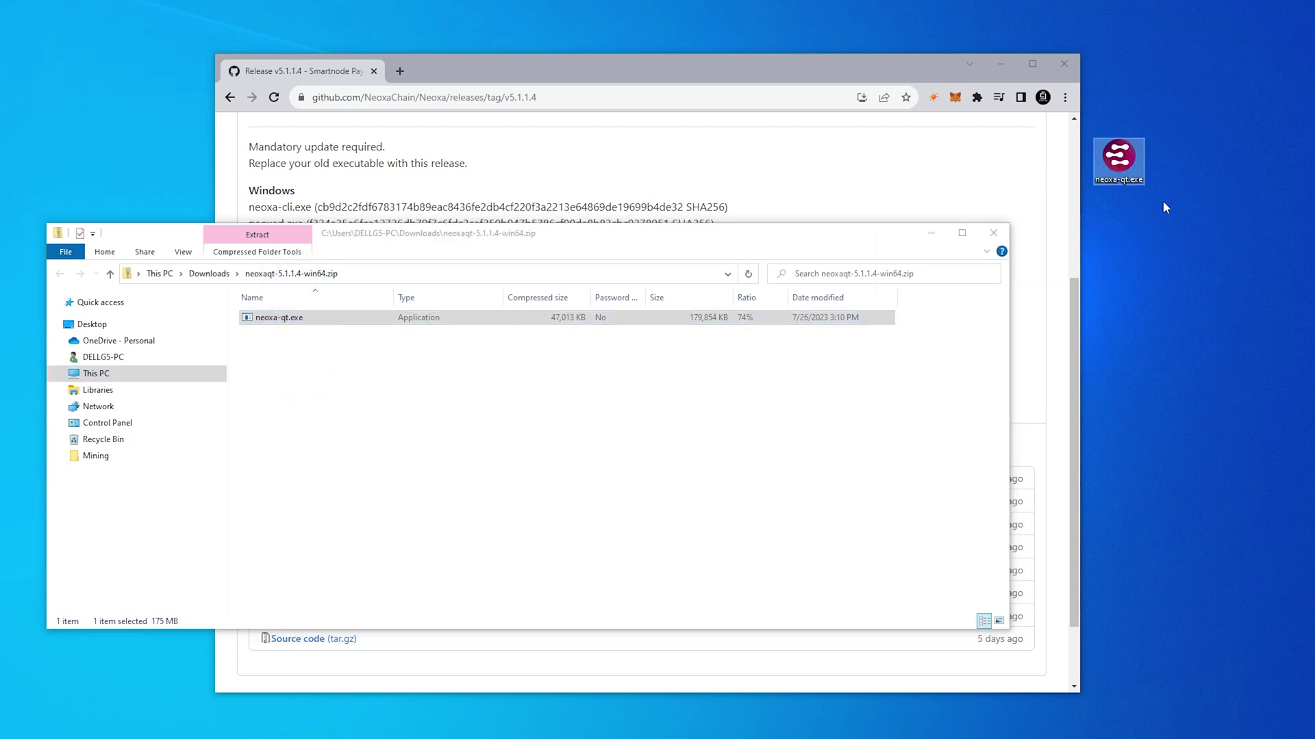
left_click(932, 233)
left_click(1001, 64)
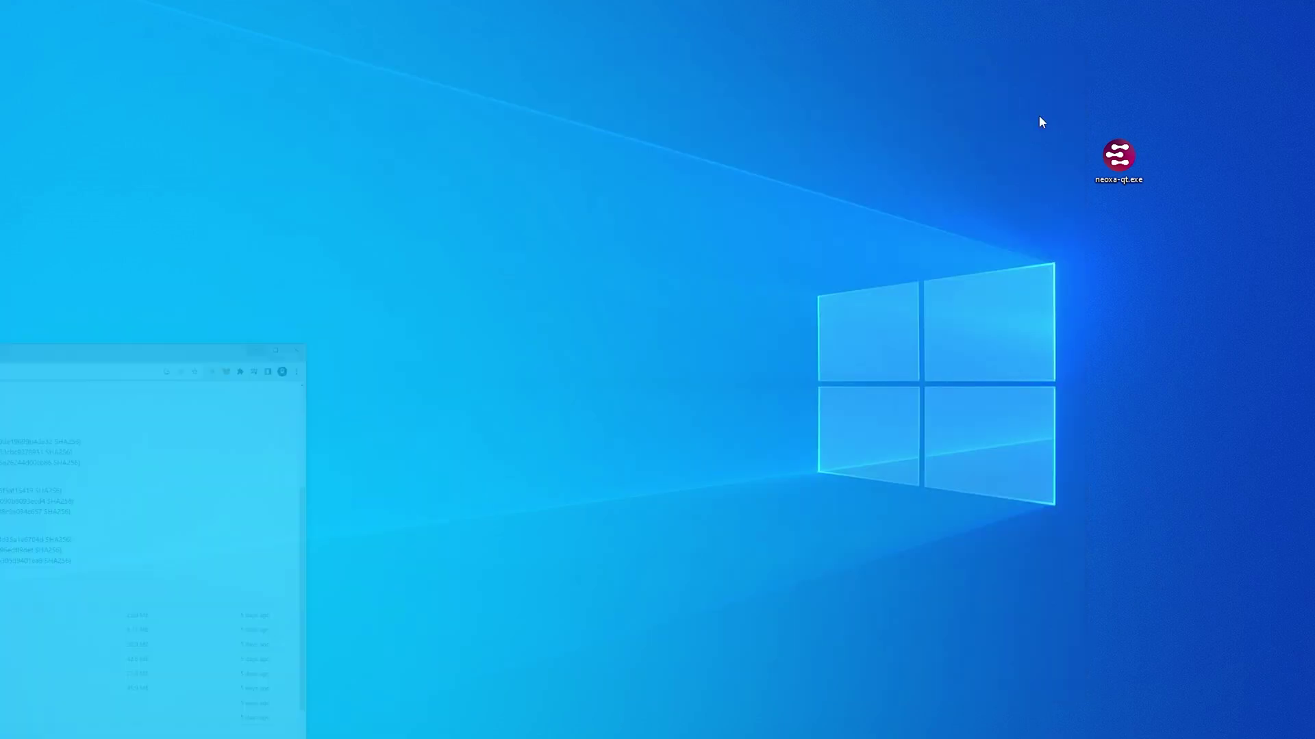
Step: Launch neoxa-qt.exe, choosing Run anyway past the SmartScreen warning
double_click(1119, 156)
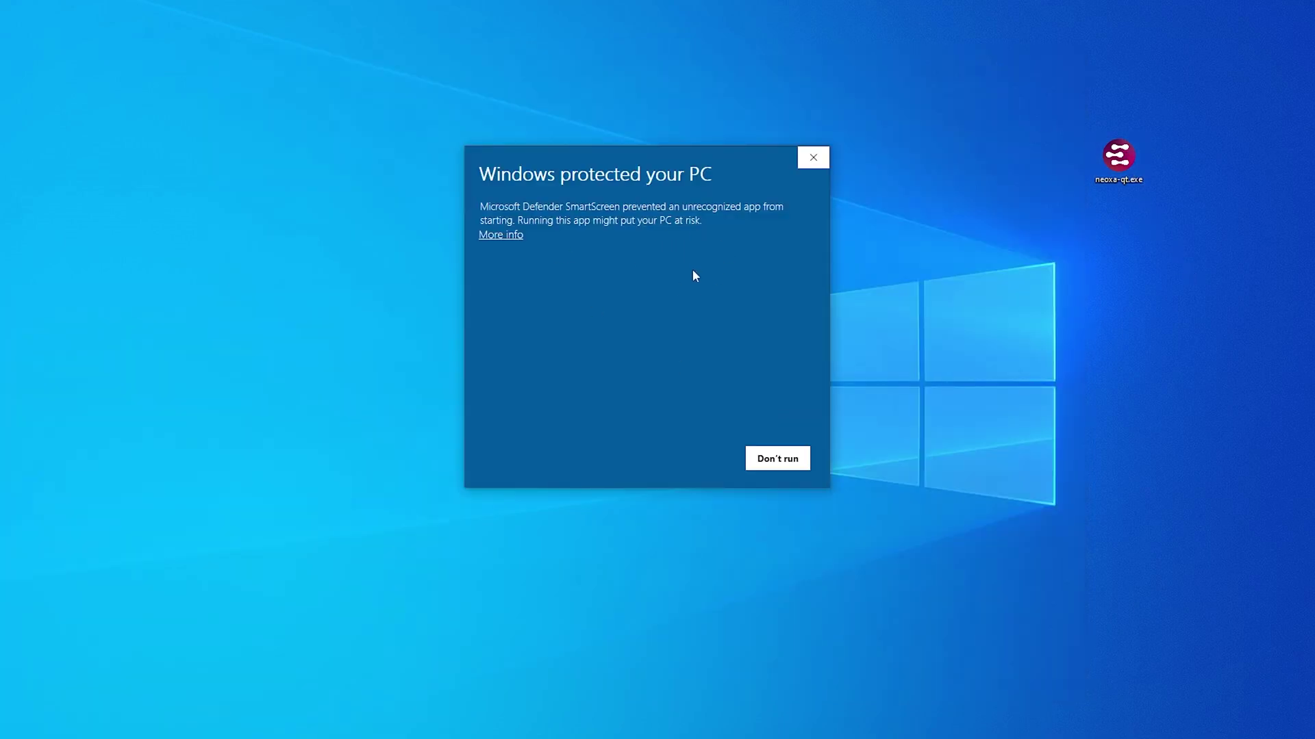
left_click(502, 235)
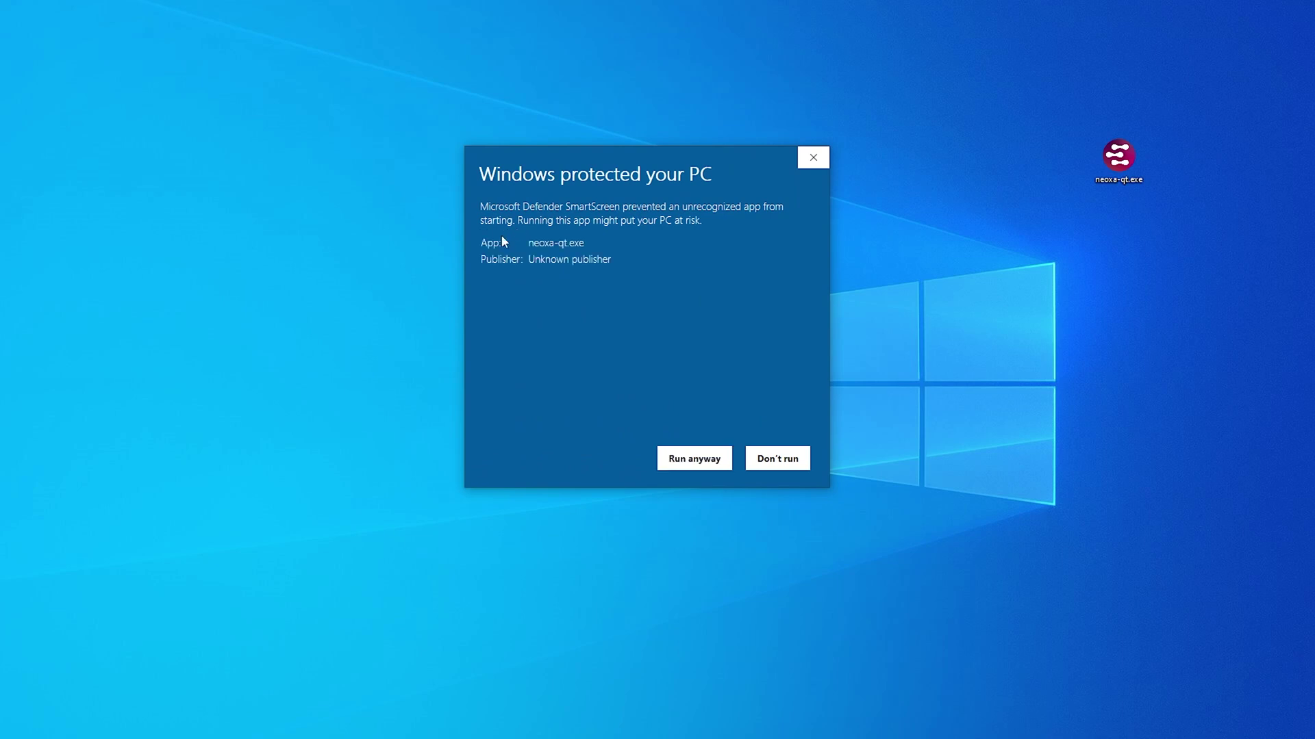
left_click(693, 464)
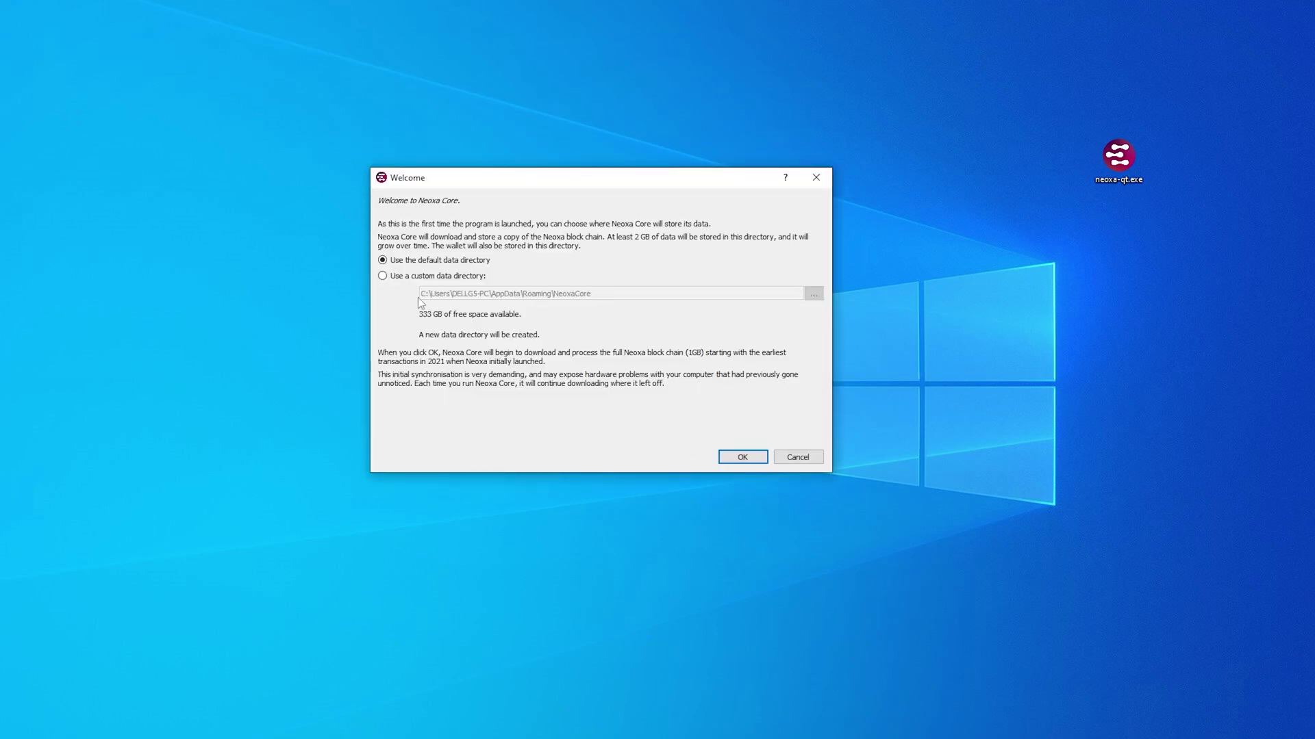
Step: Keep the default data directory, generate a 12-word recovery phrase and import it as the HD wallet
left_click(746, 457)
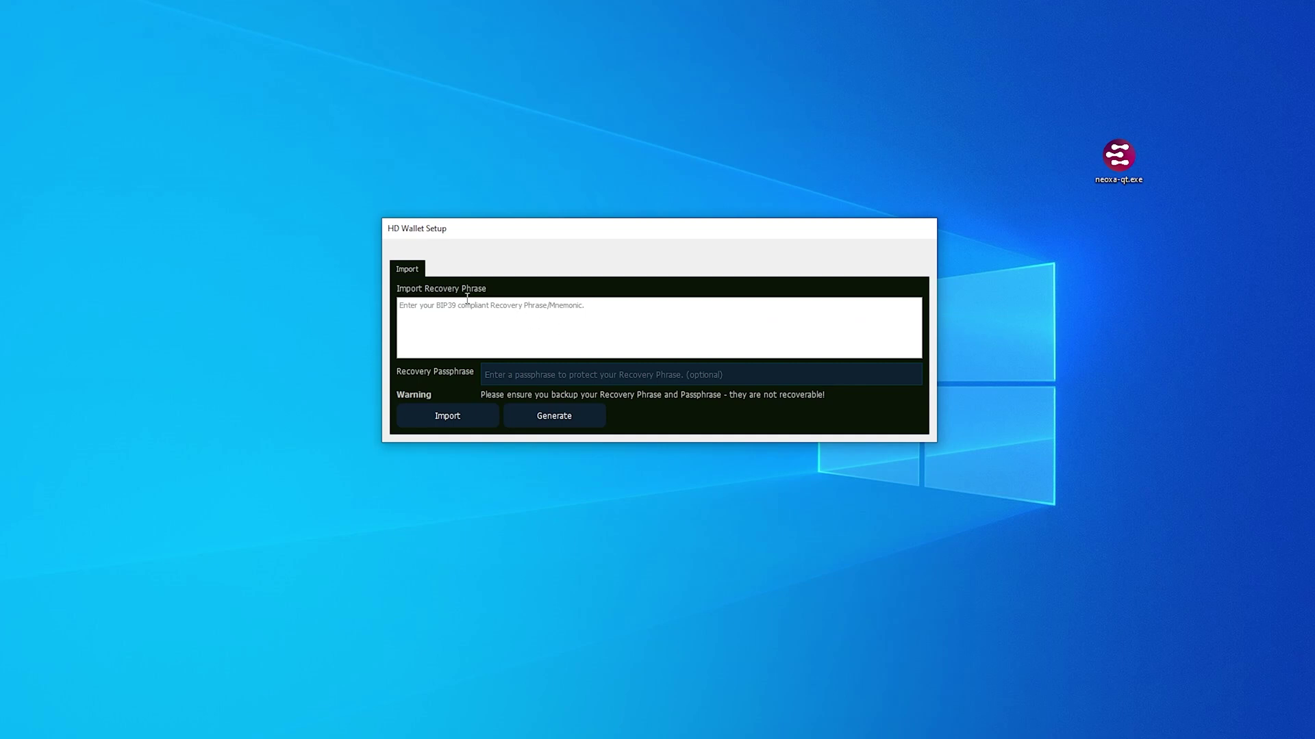
left_click(556, 426)
left_click(587, 326)
key("ctrl+a")
key("ctrl+v")
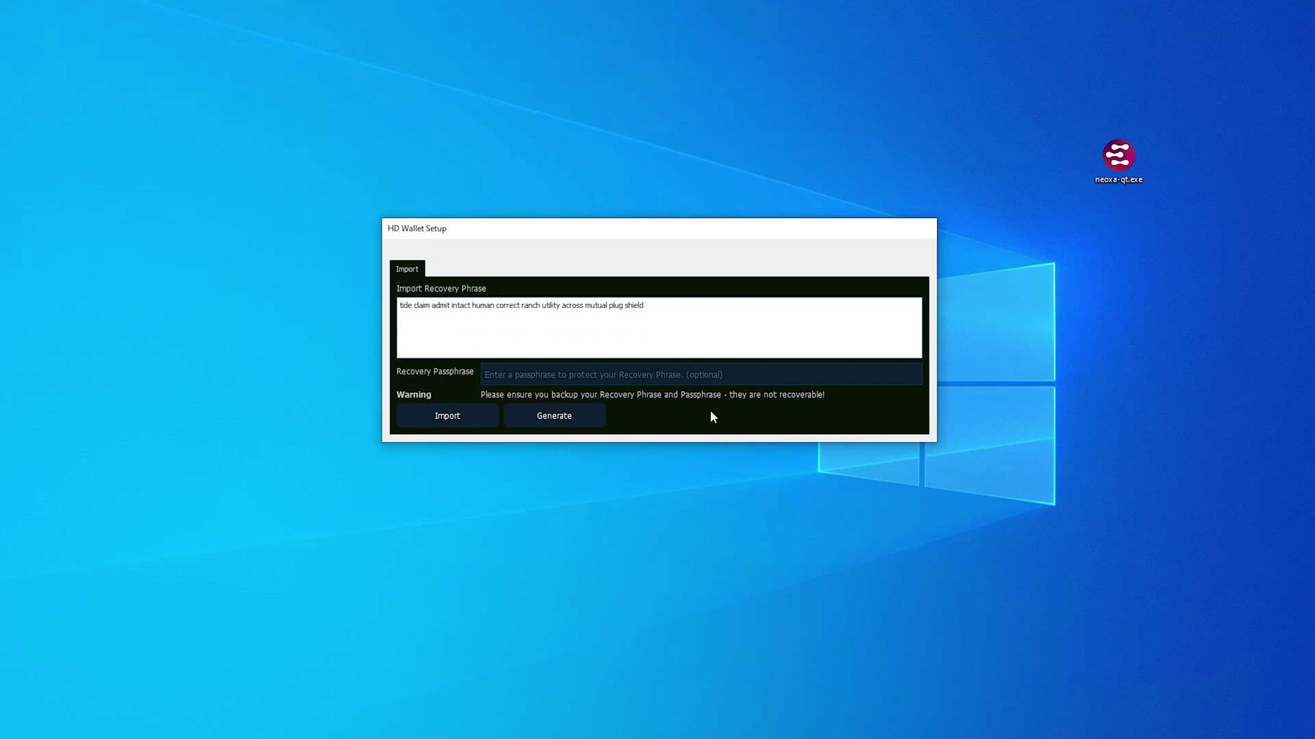
left_click(444, 420)
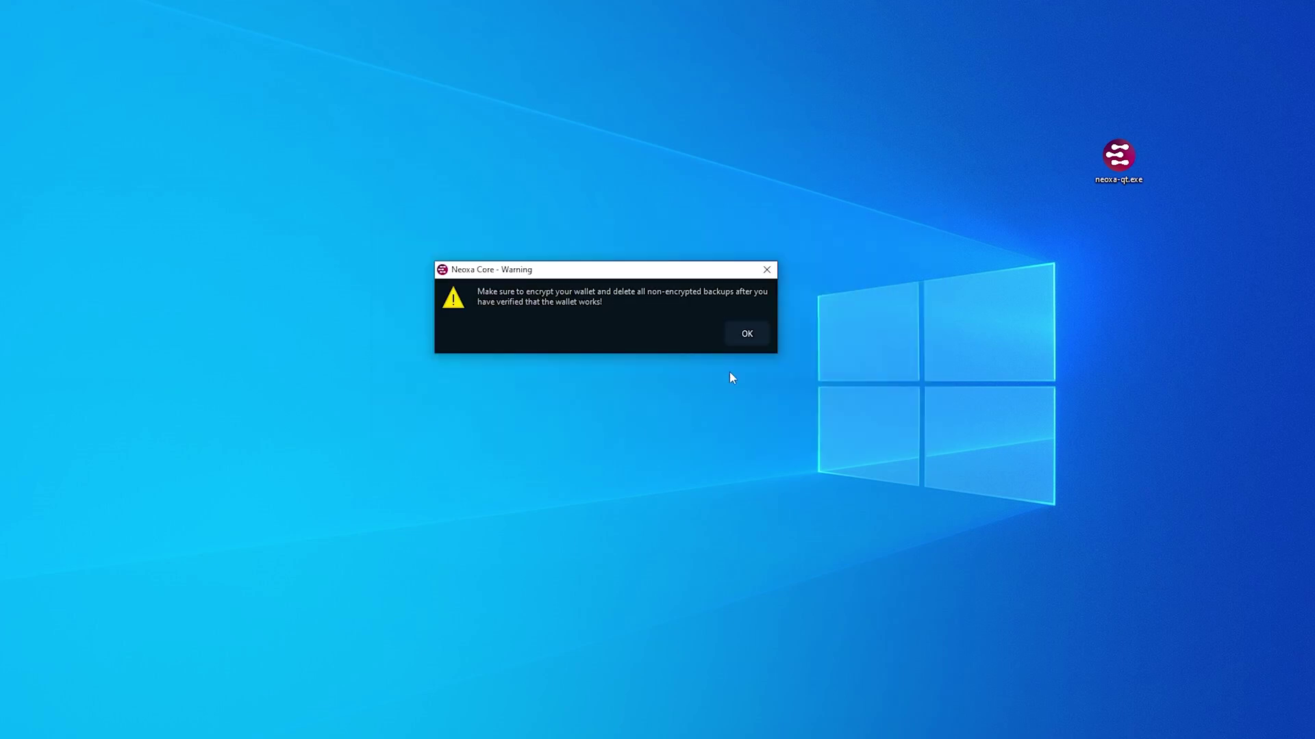
Step: Allow Neoxa Core through the firewall and encrypt the wallet with a passphrase
left_click(756, 333)
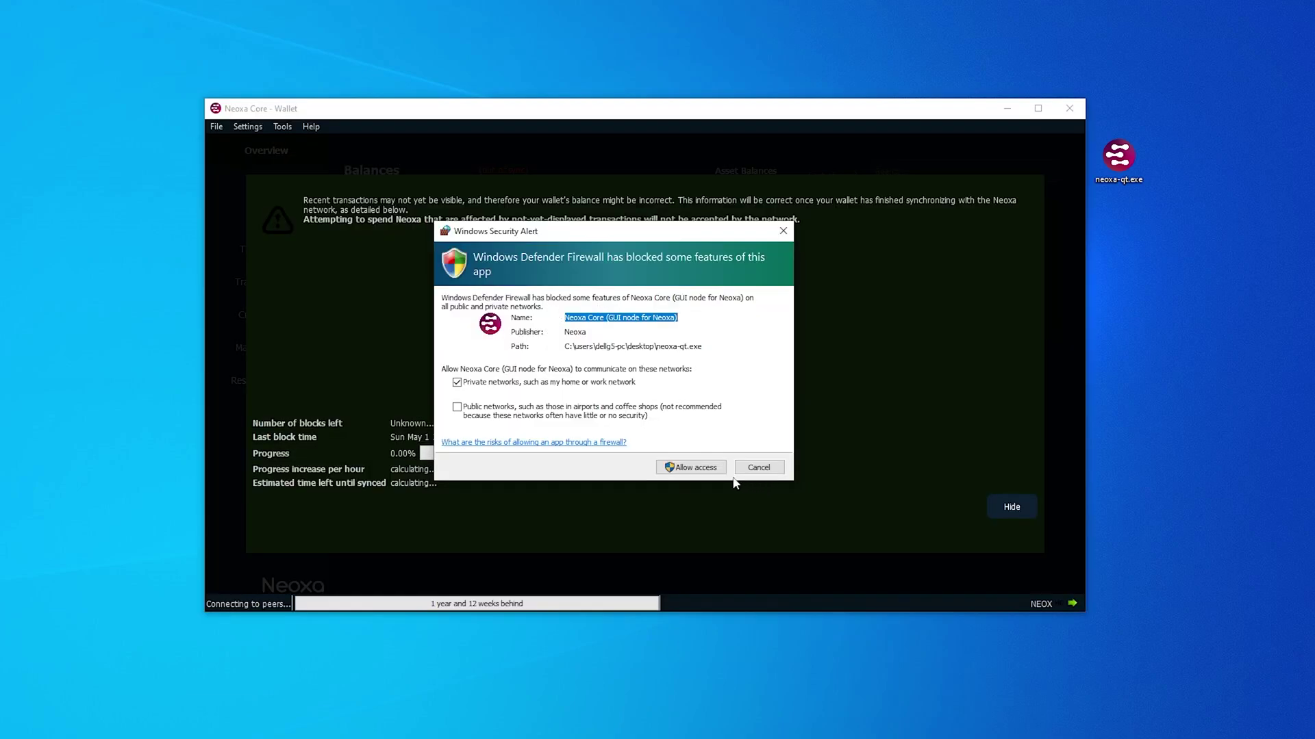
left_click(704, 472)
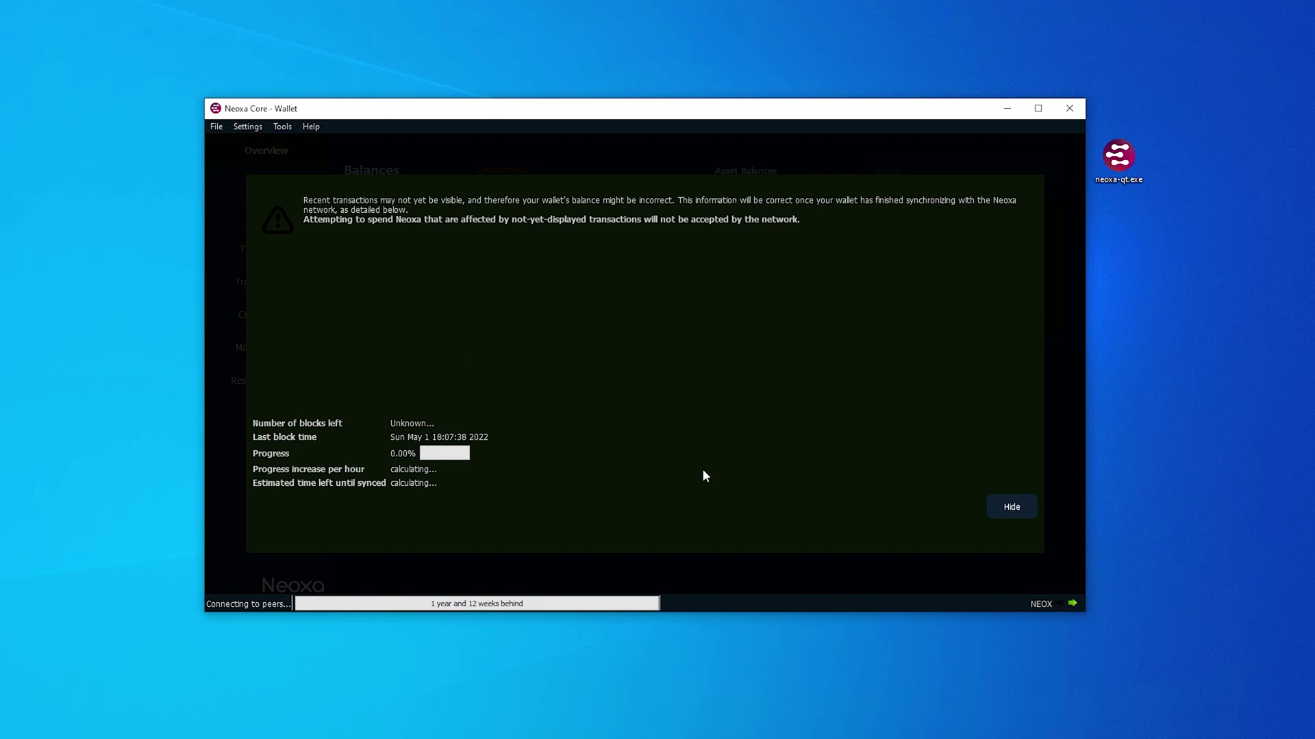
left_click(253, 127)
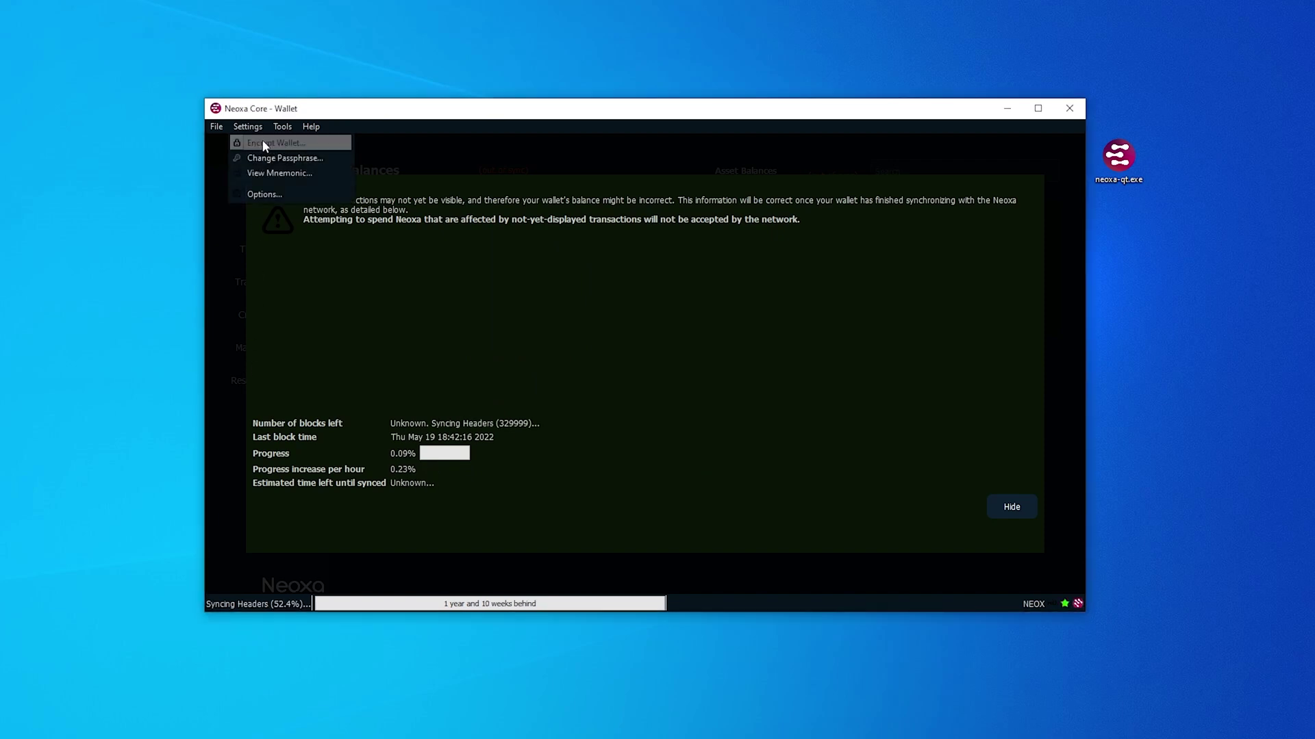
left_click(262, 141)
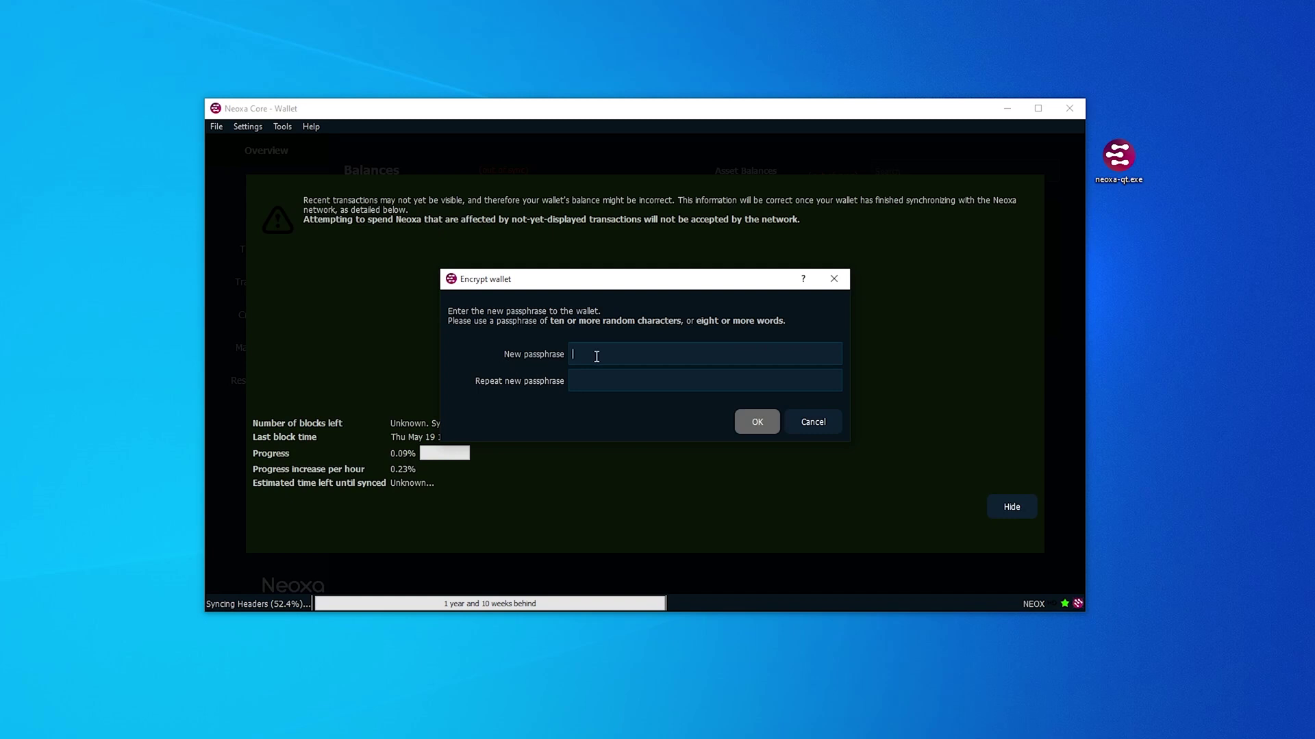
left_click(747, 421)
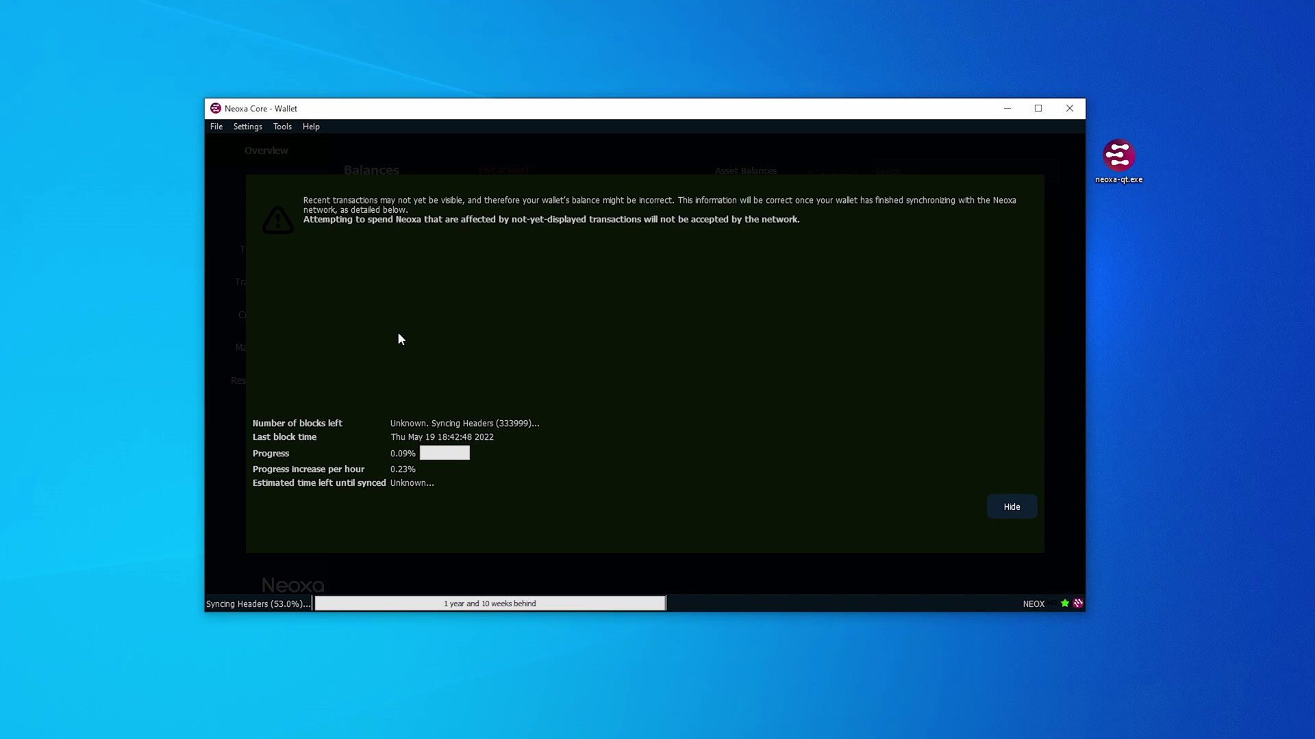
Step: Back up the wallet to Documents under the name 'backup'
left_click(215, 126)
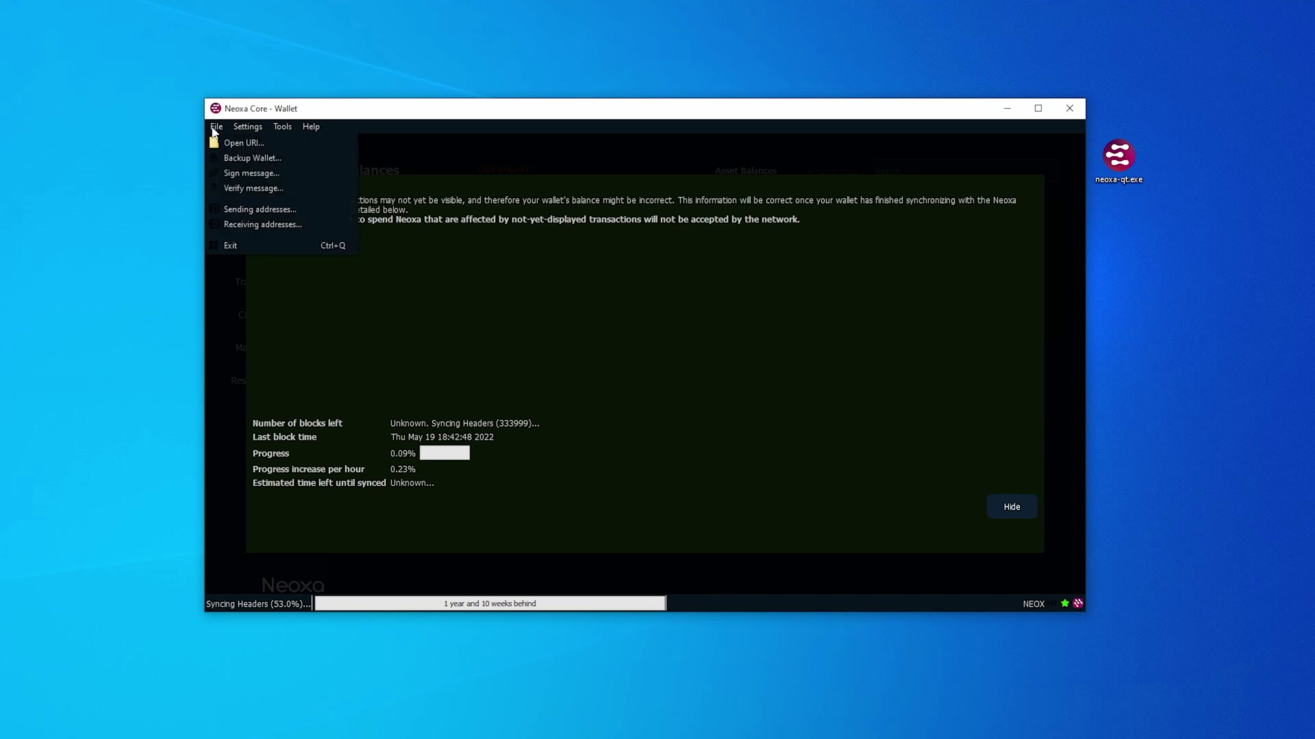
left_click(248, 158)
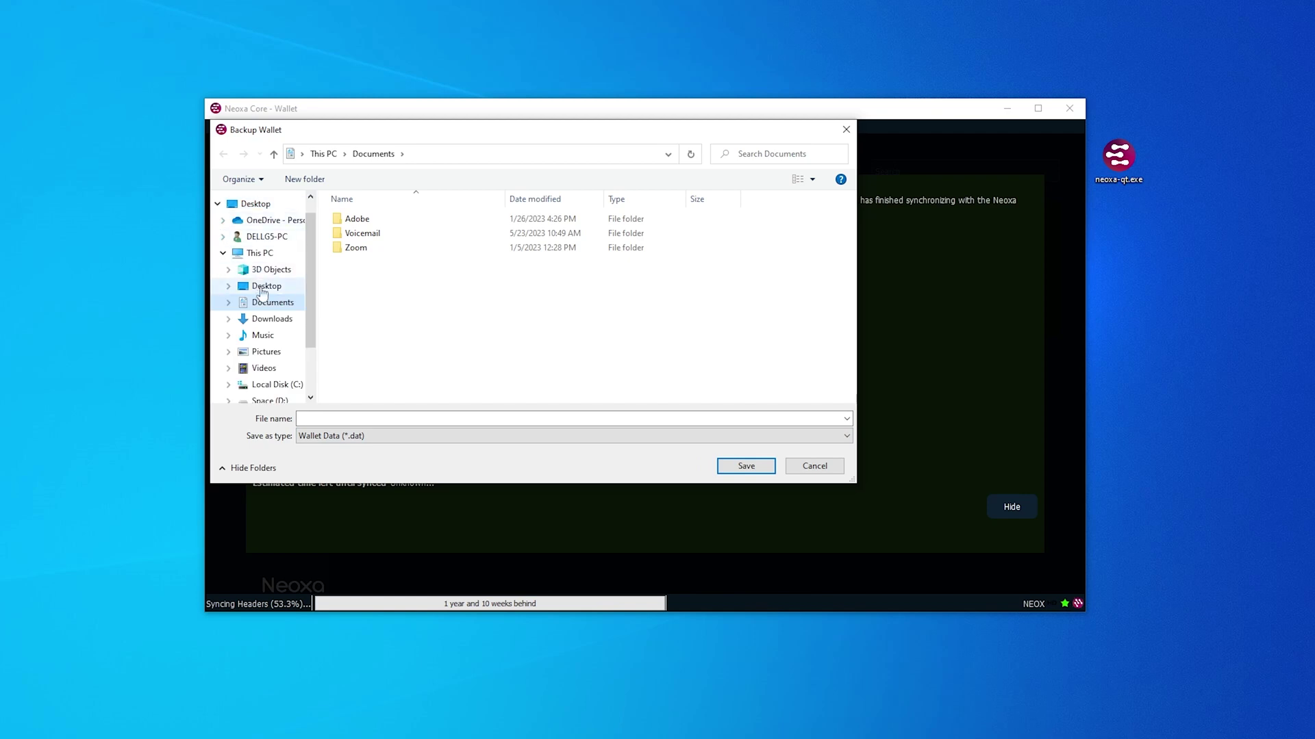
left_click(268, 303)
left_click(359, 419)
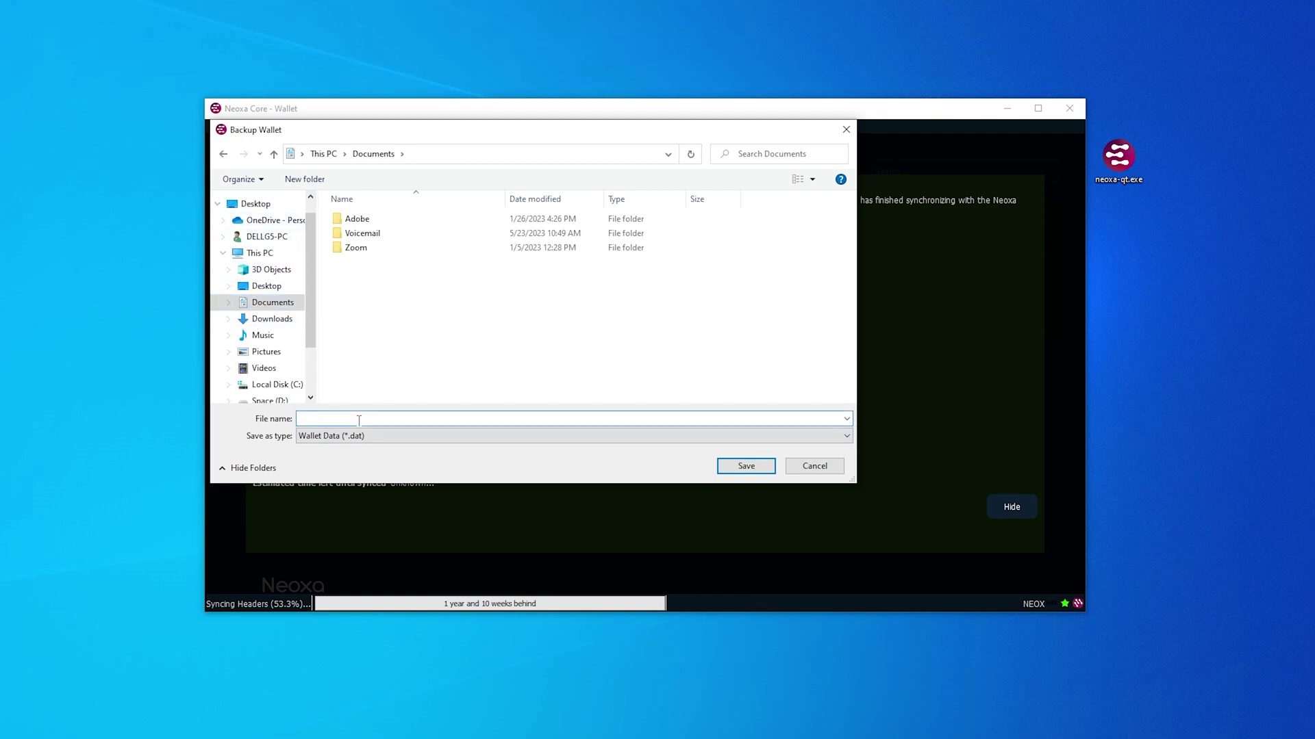
type("backup")
left_click(743, 466)
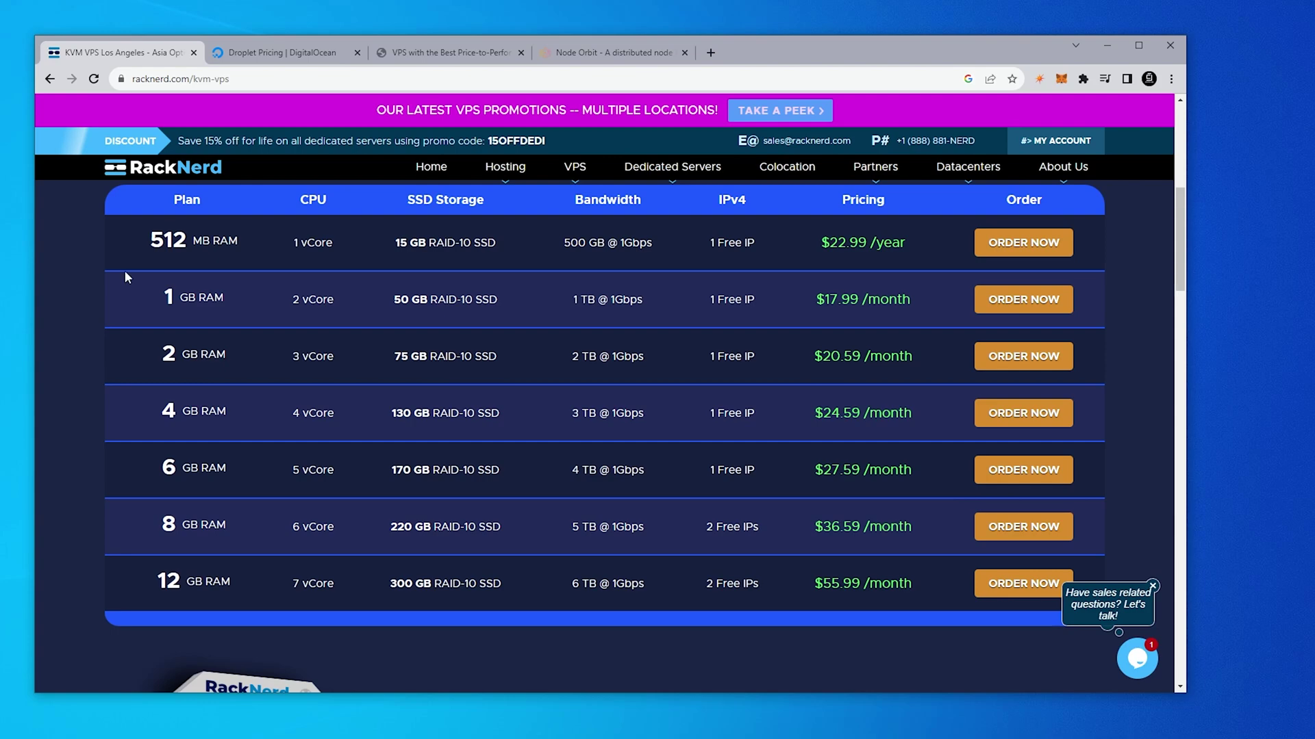
Step: Compare VPS pricing on the DigitalOcean, Contabo and Node Orbit tabs
left_click(269, 53)
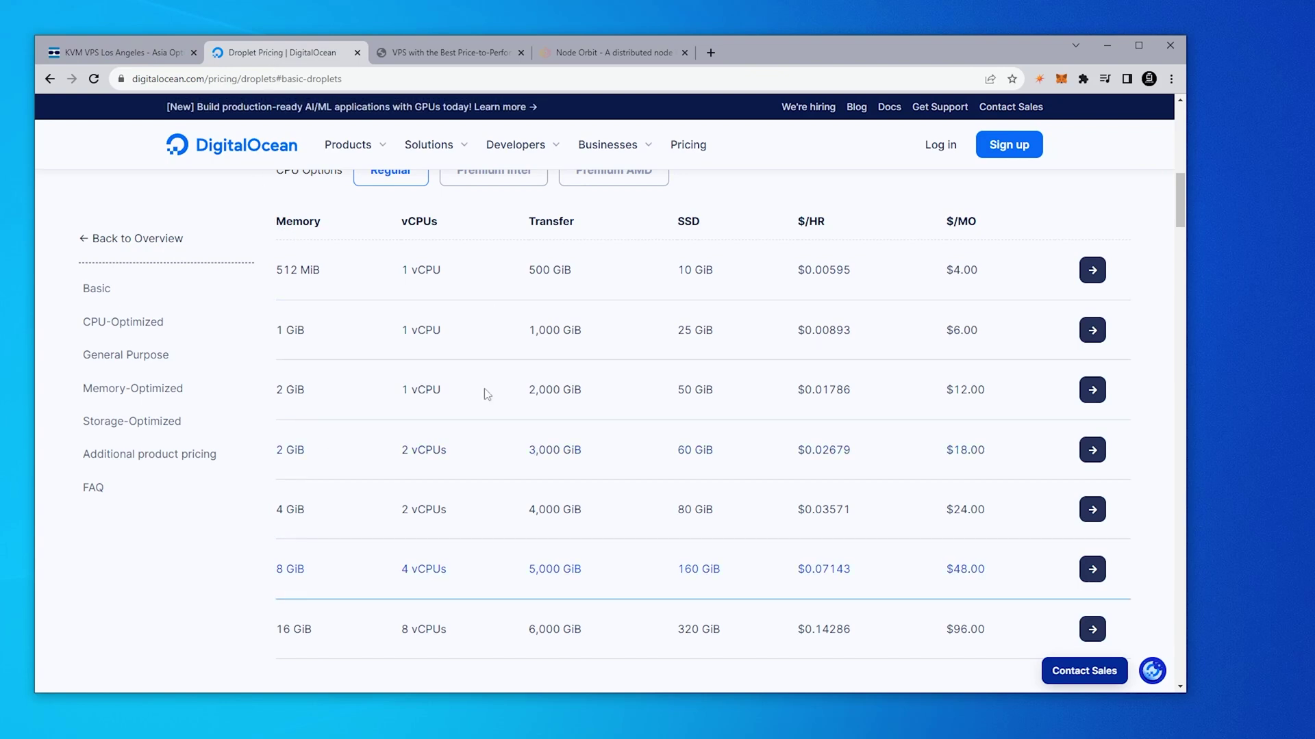
left_click(471, 53)
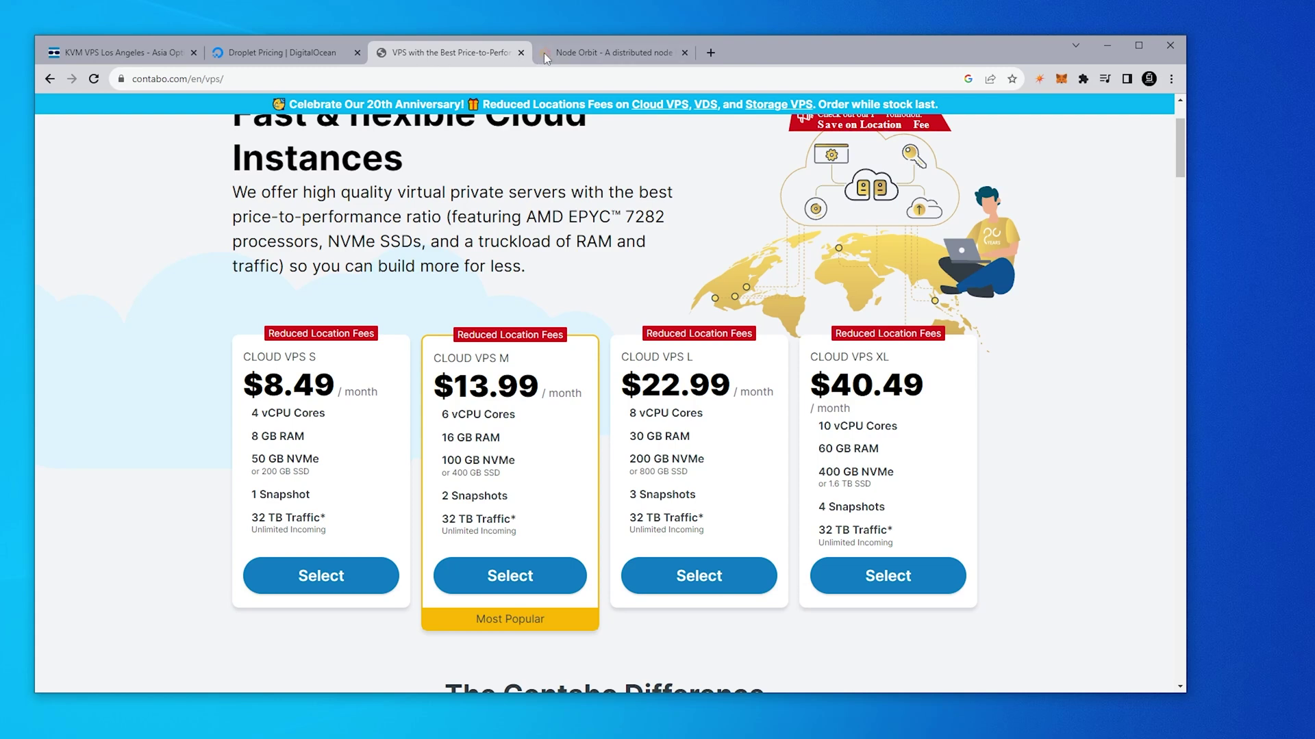
left_click(587, 55)
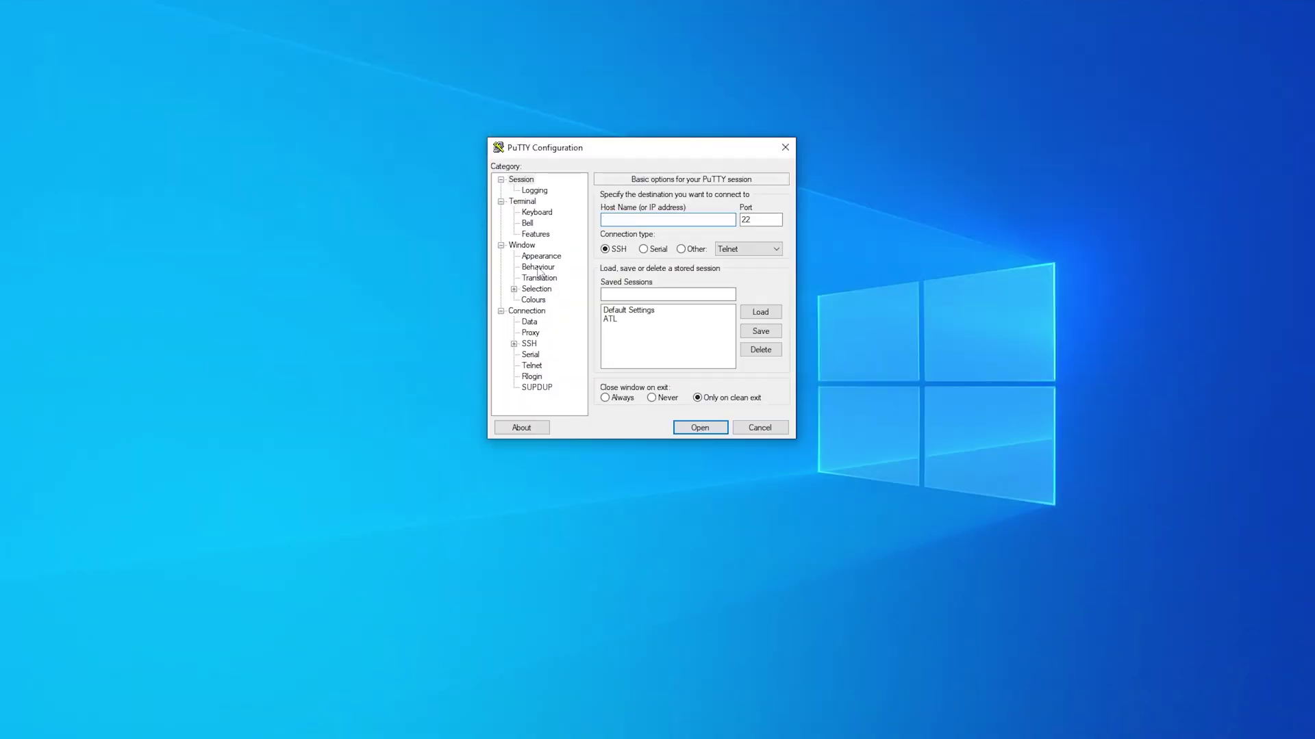
Step: Open the saved ATL session, trust the host key and log in as root with the server password
double_click(619, 321)
left_click(590, 430)
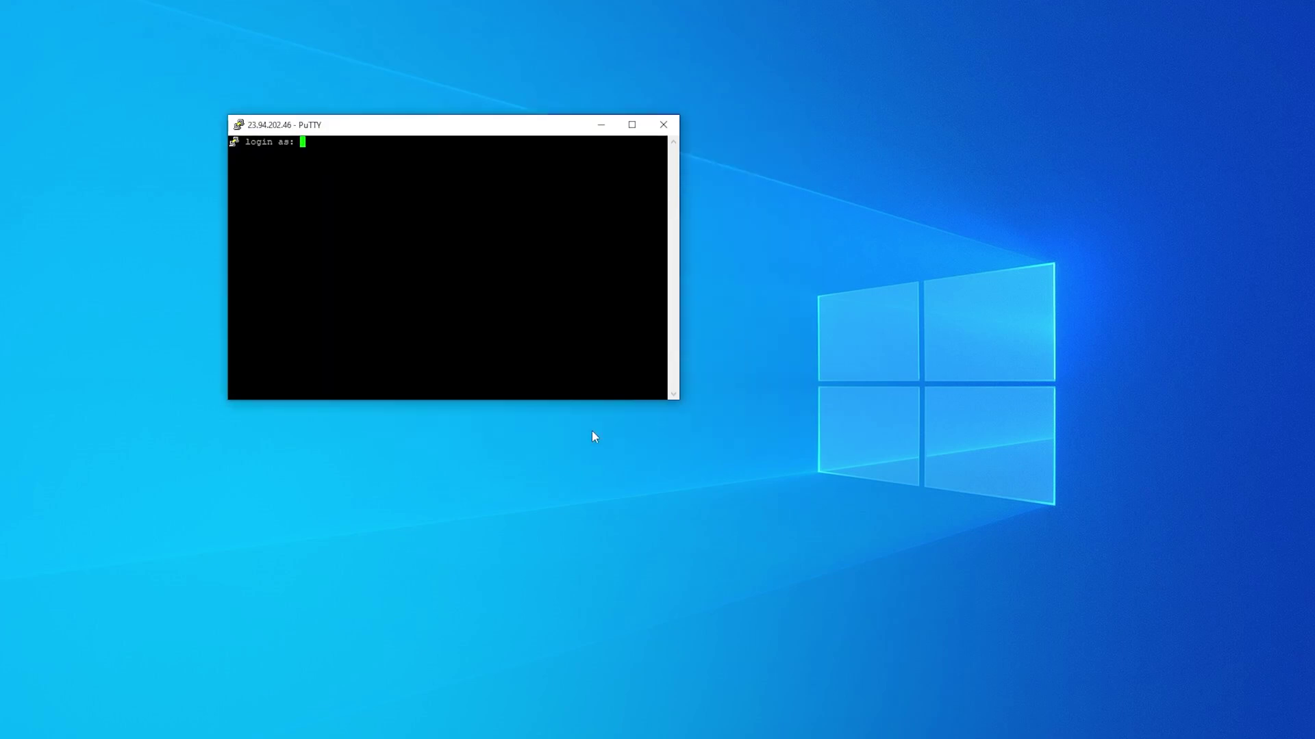
type("root")
key("Return")
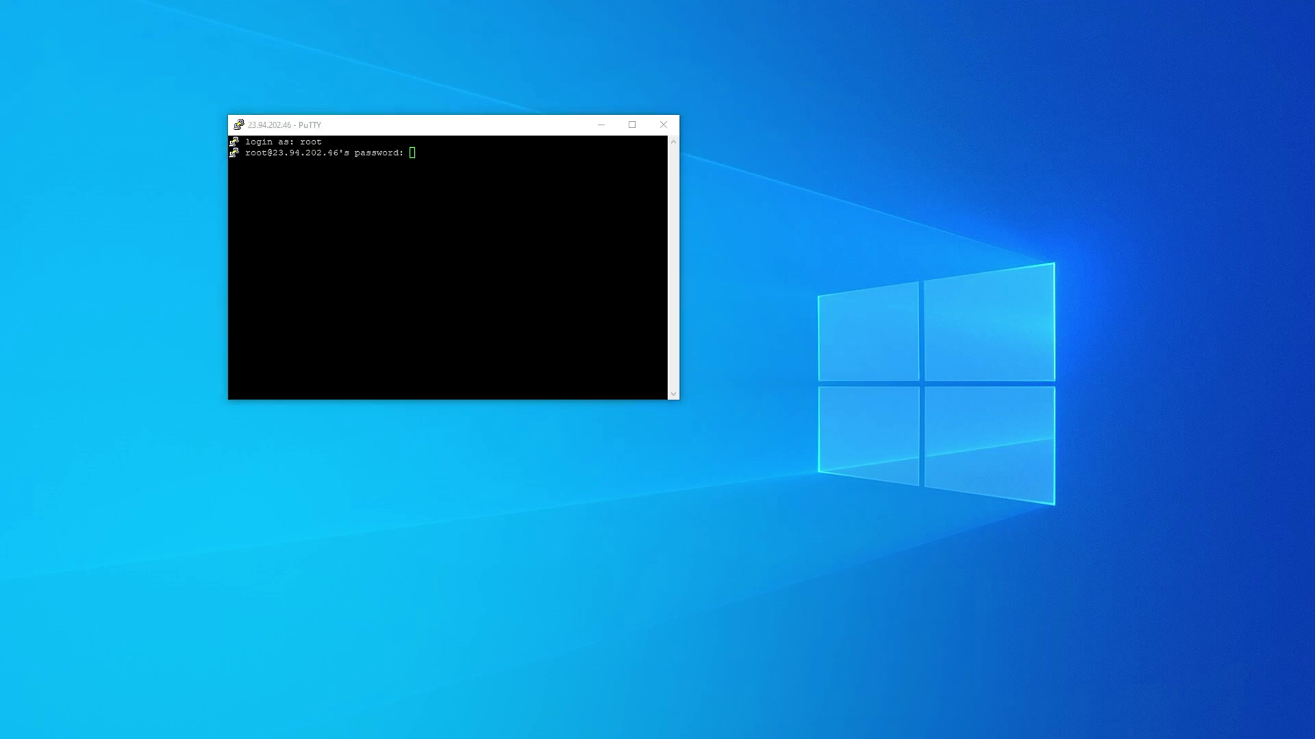
right_click(433, 179)
key("Return")
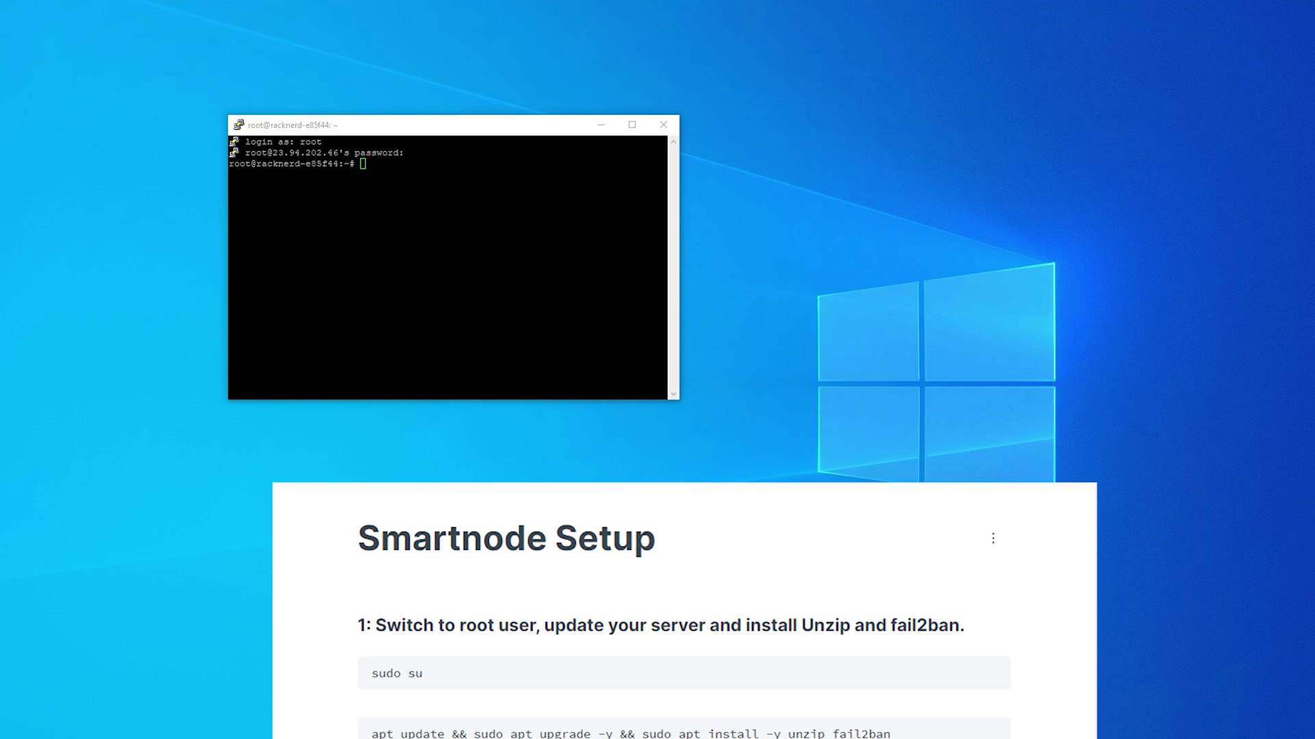
Step: Switch to the root user with 'sudo su'
left_click(404, 154)
right_click(424, 188)
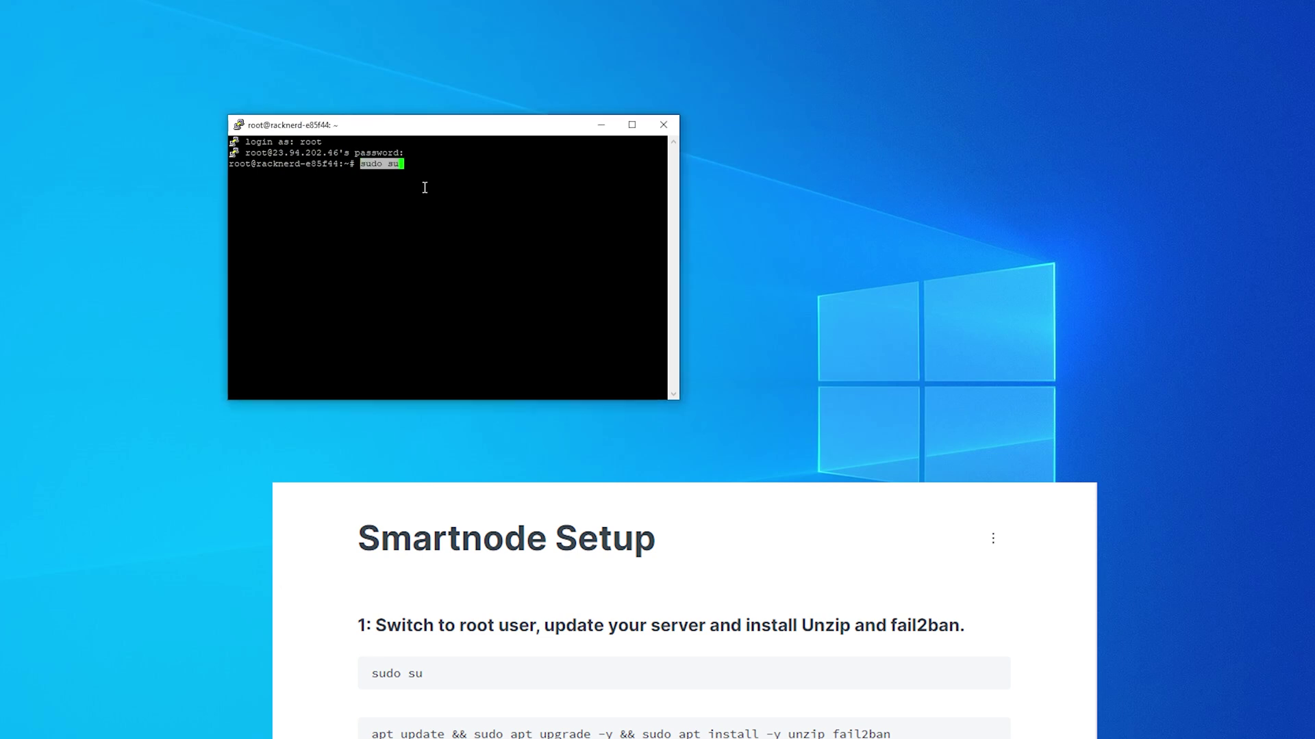
key("Return")
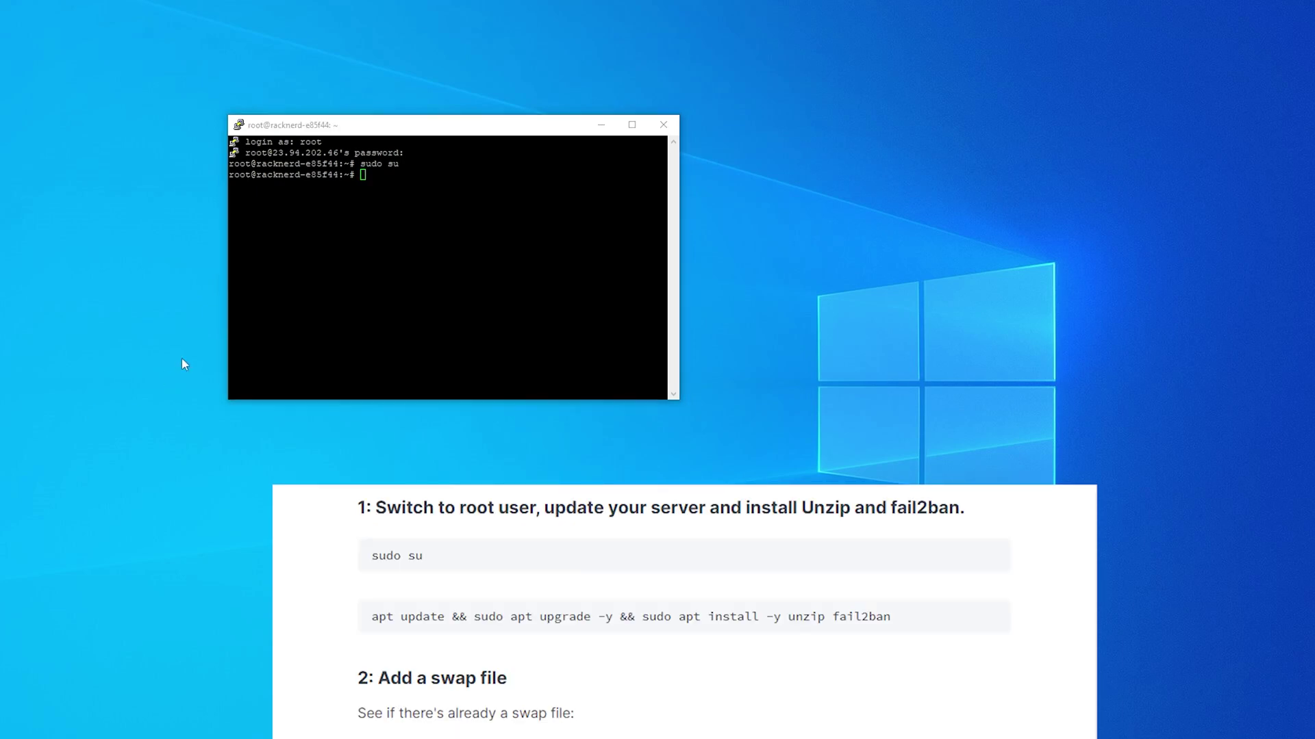
Step: Run apt update and upgrade and install unzip and fail2ban
left_click(355, 171)
right_click(400, 181)
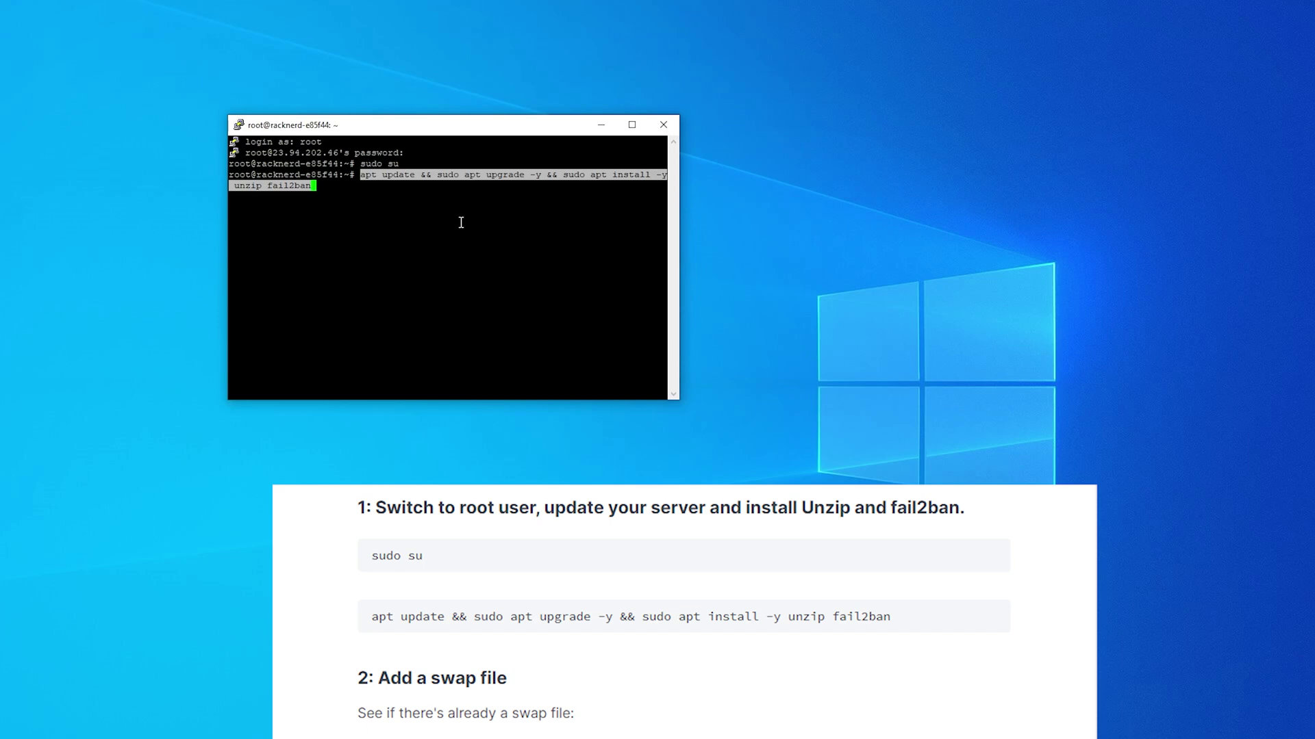
key("Return")
left_click_drag(679, 394, 1035, 411)
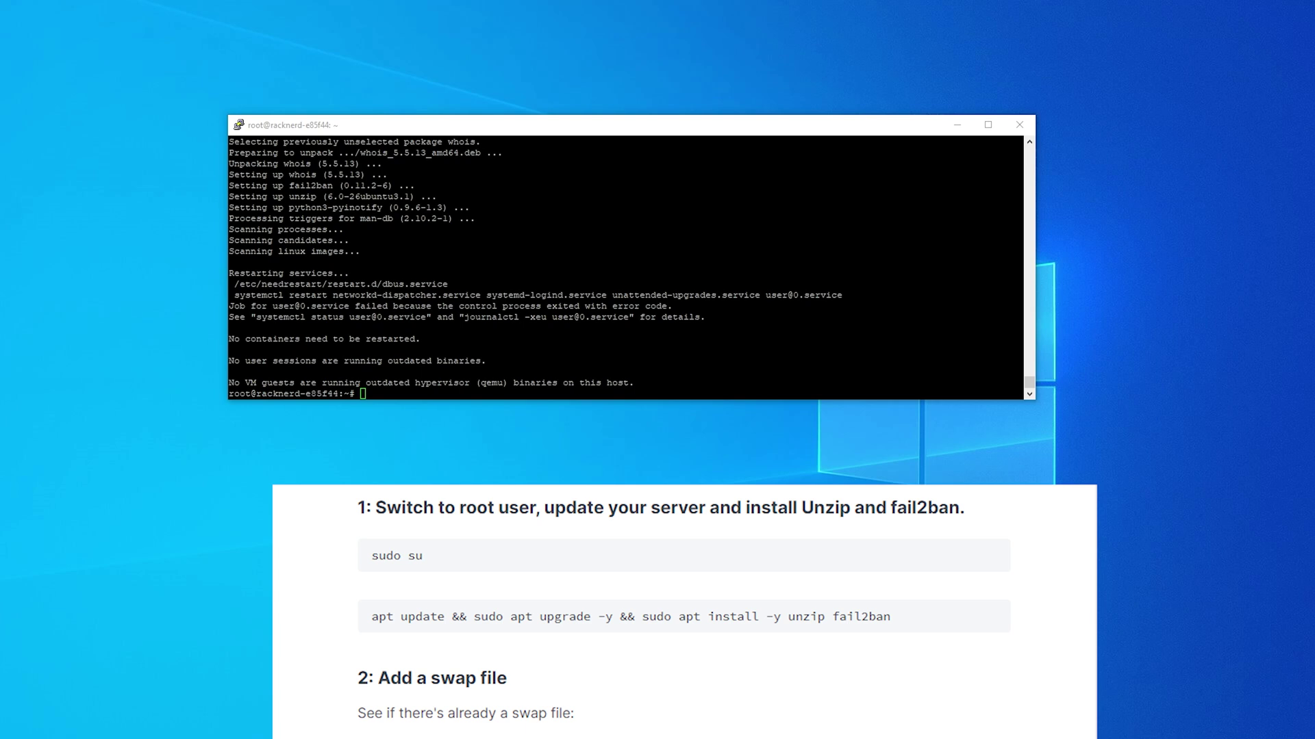
Step: Check existing swap with swapon --show and create a 4 GB /swapfile
left_click(293, 185)
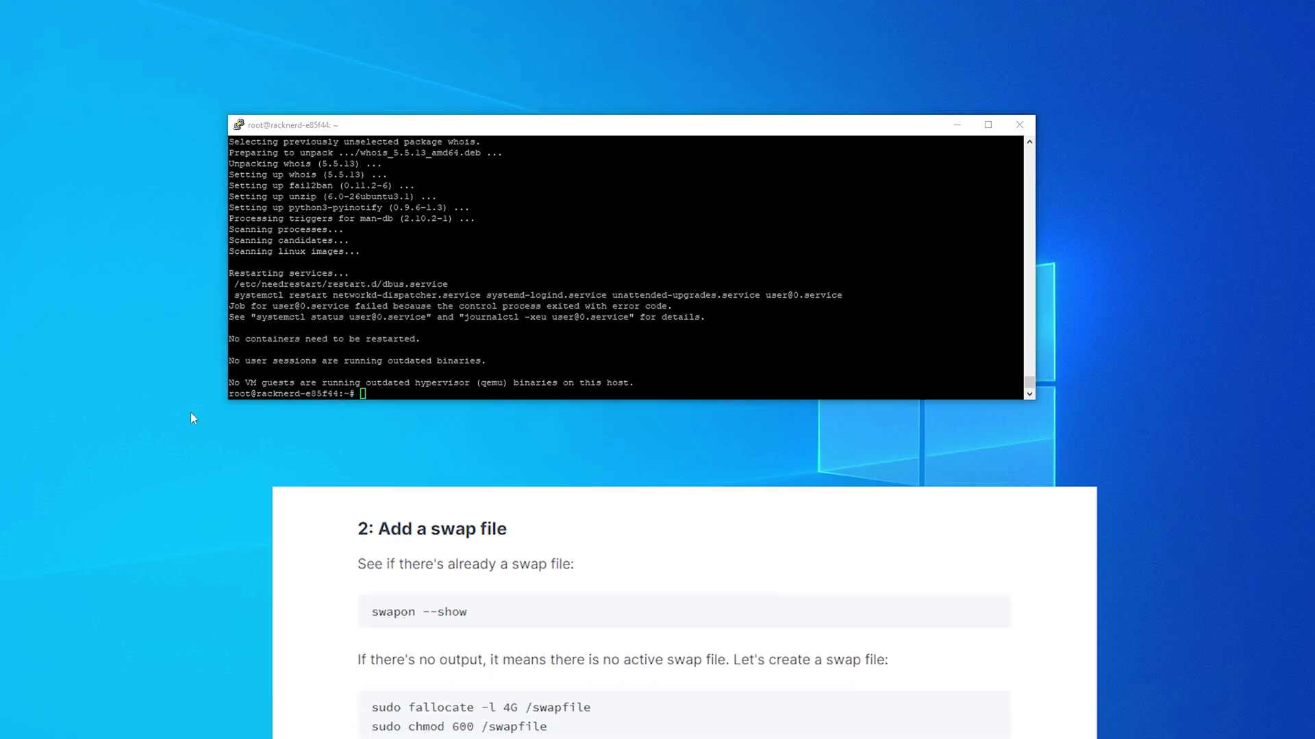
left_click(503, 134)
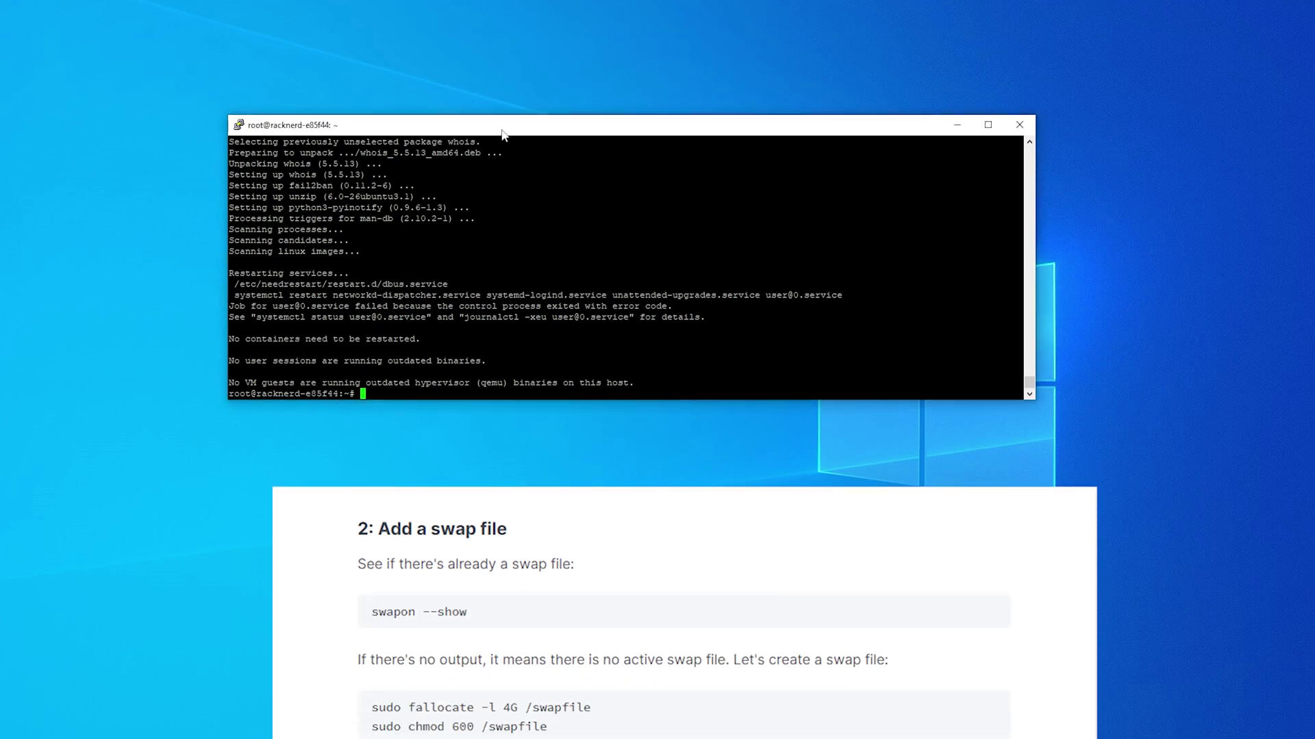
right_click(568, 277)
key("Return")
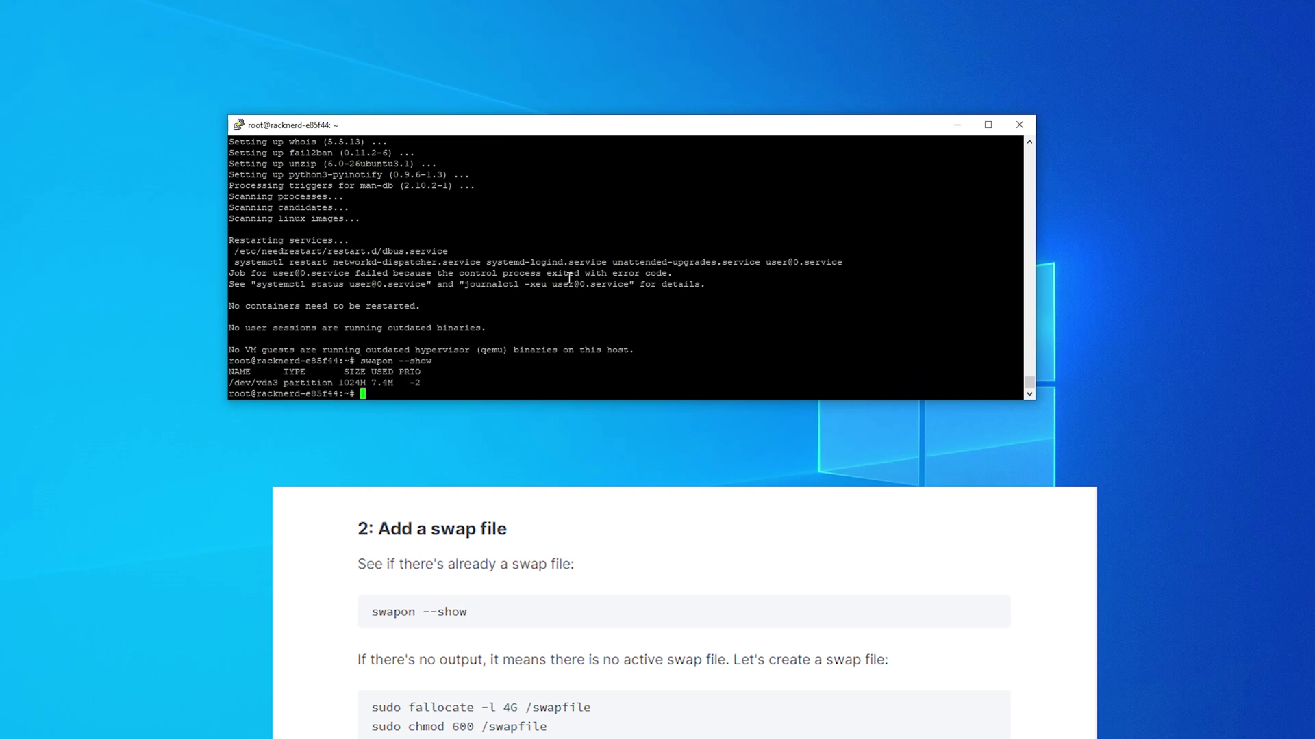
right_click(548, 381)
key("Return")
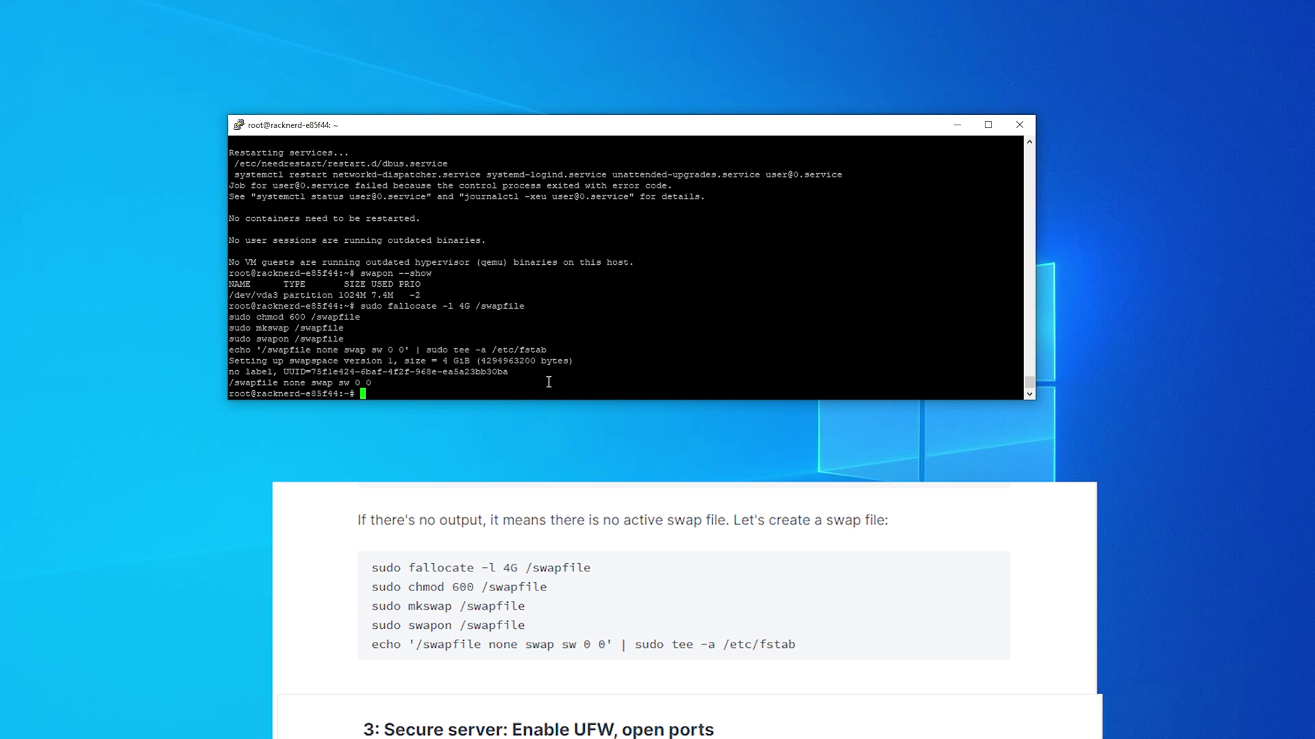
Step: Enable UFW allowing SSH and port 8788/tcp, confirming with y
key("ctrl+l")
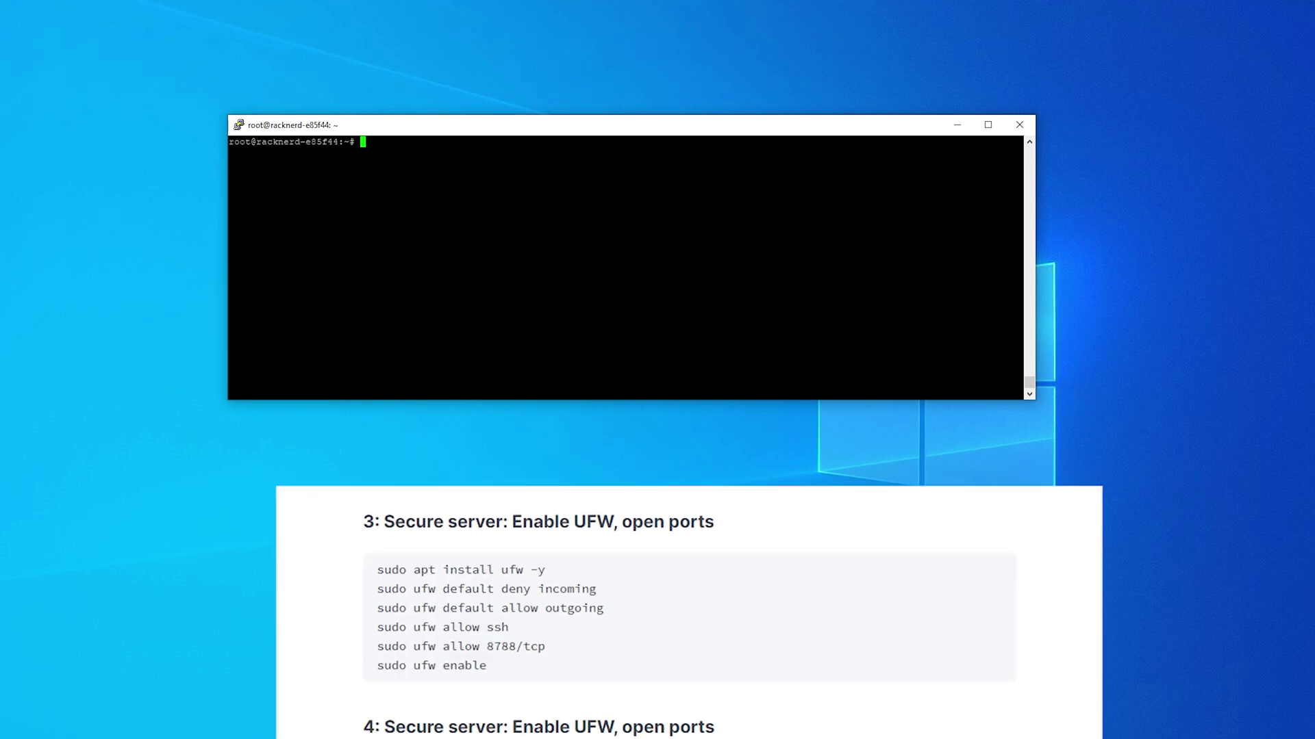
right_click(451, 131)
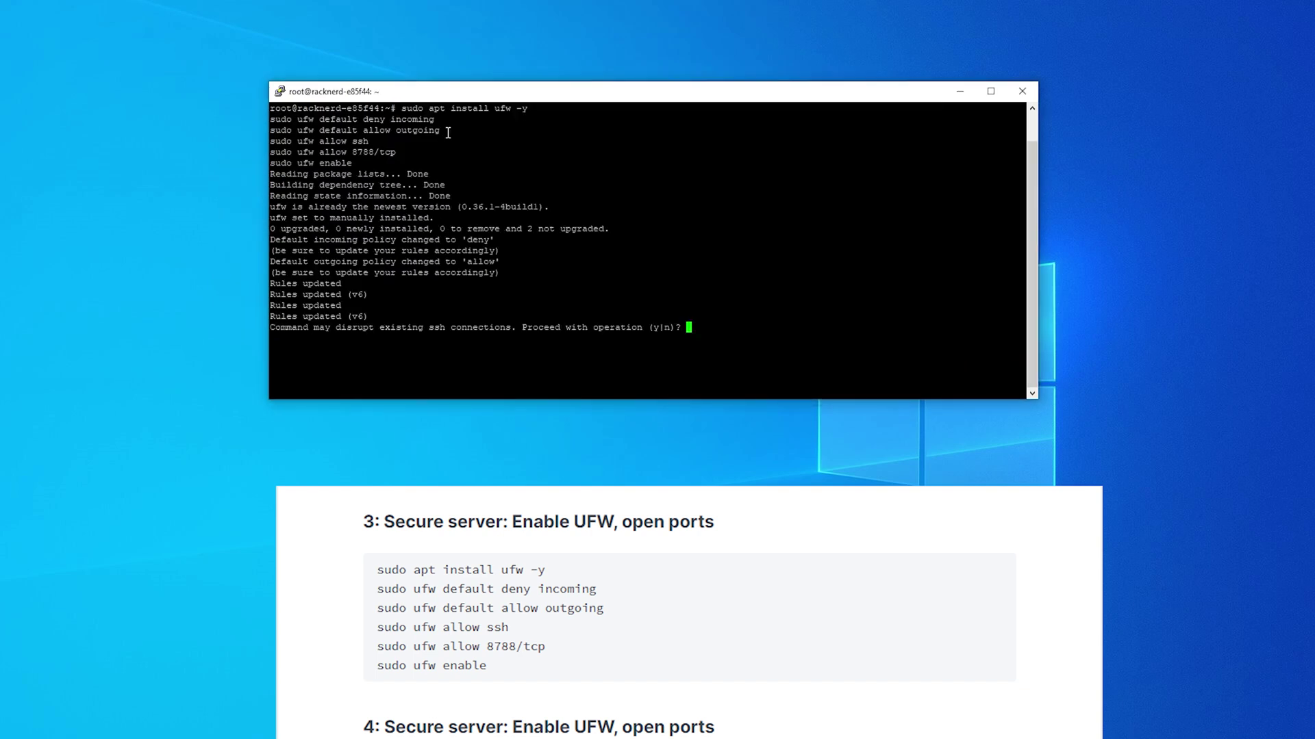
type("y")
key("Return")
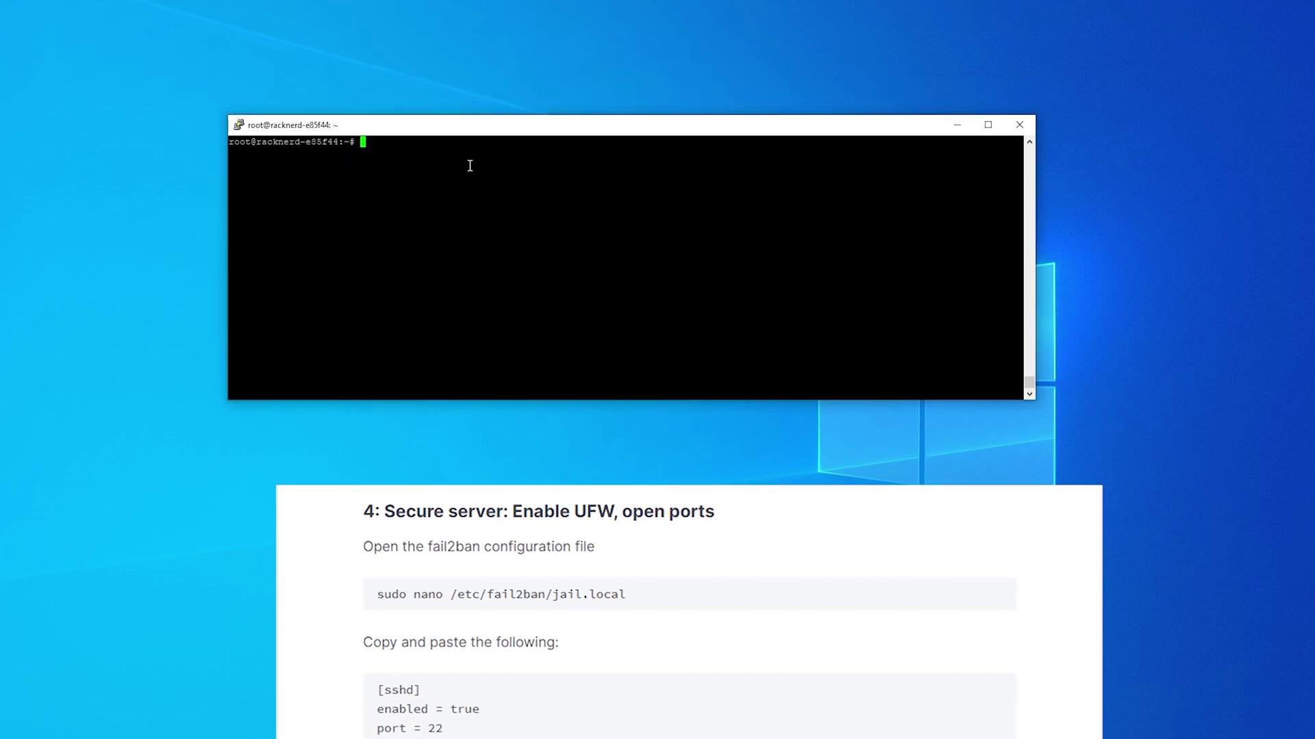
Step: Open jail.local in nano, paste the [sshd] block with port 22 and maxretry 3, then save and exit
right_click(470, 166)
key("Return")
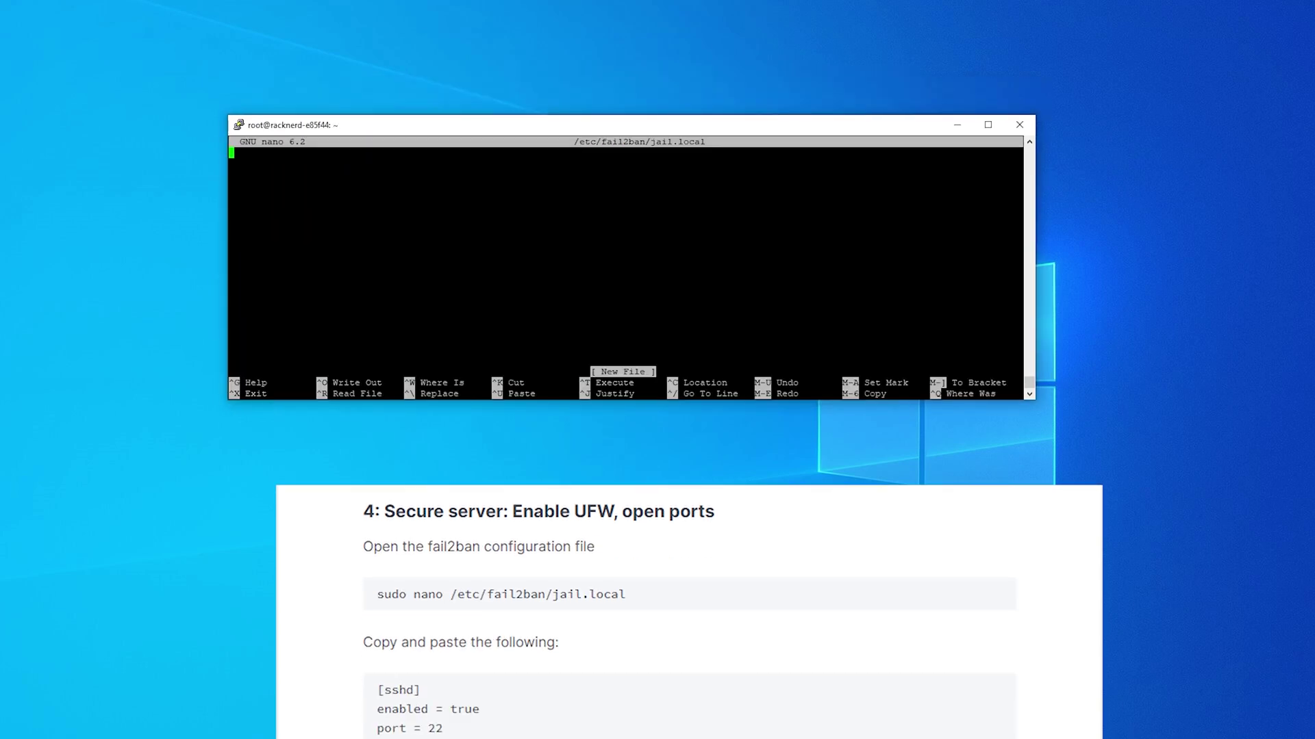
right_click(303, 179)
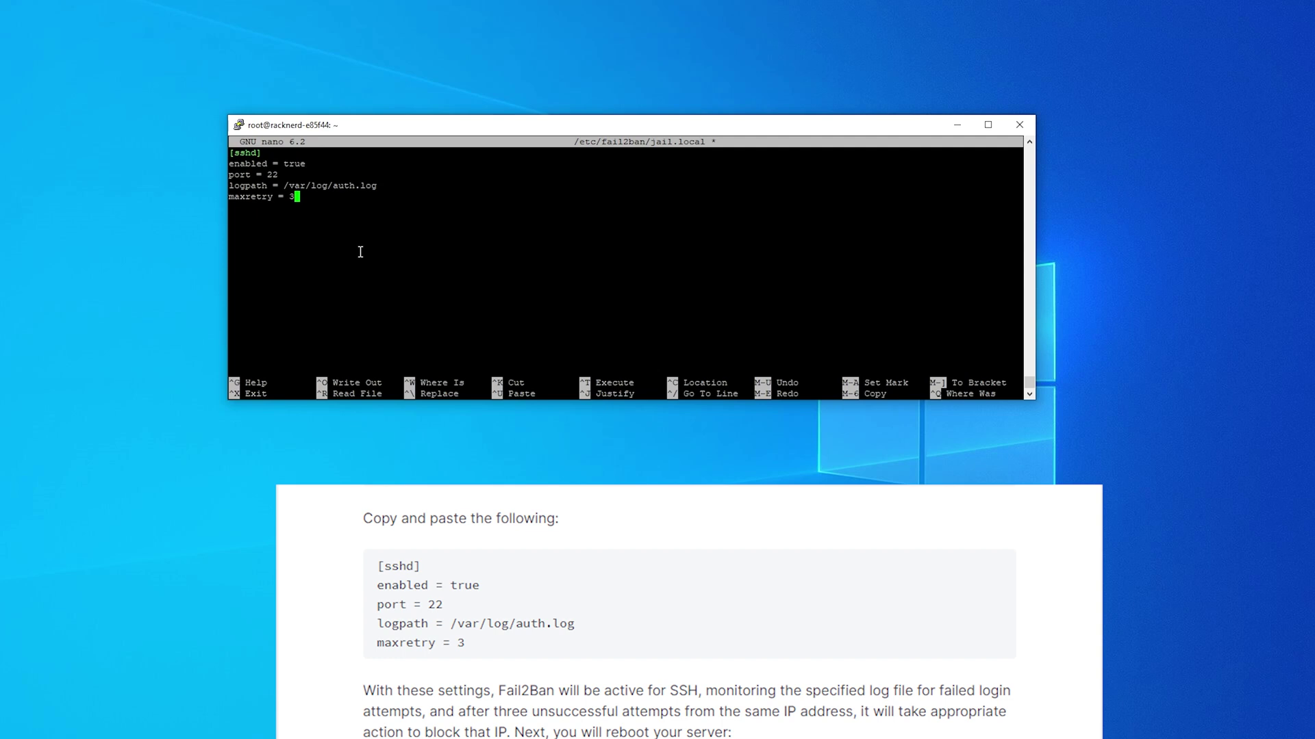
key("ctrl+o")
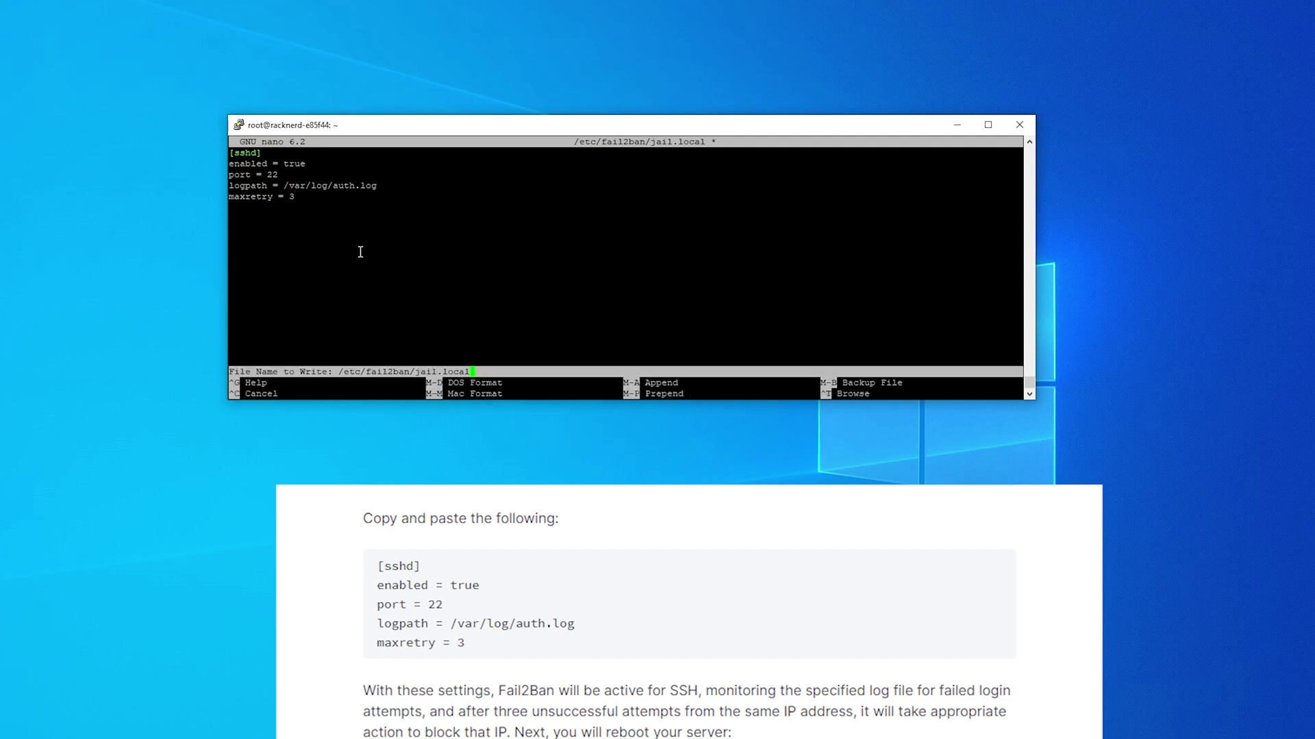
key("Return")
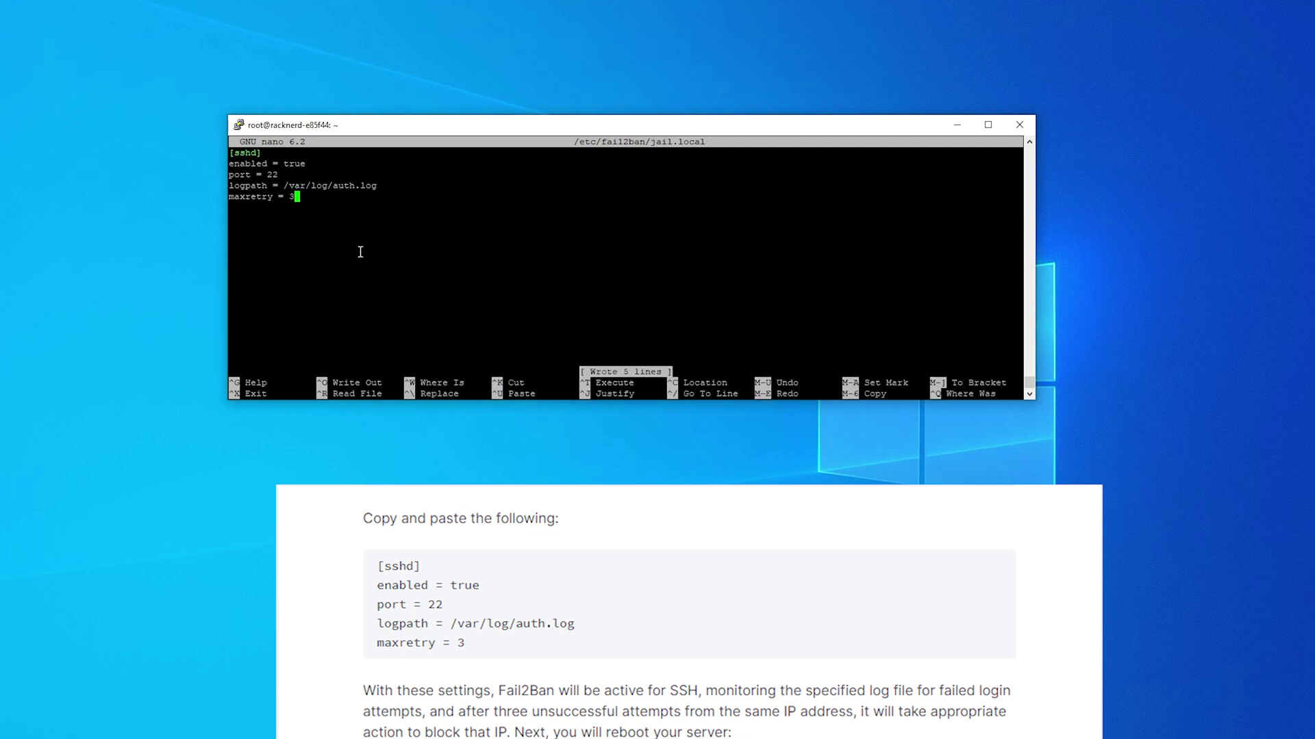
key("ctrl+x")
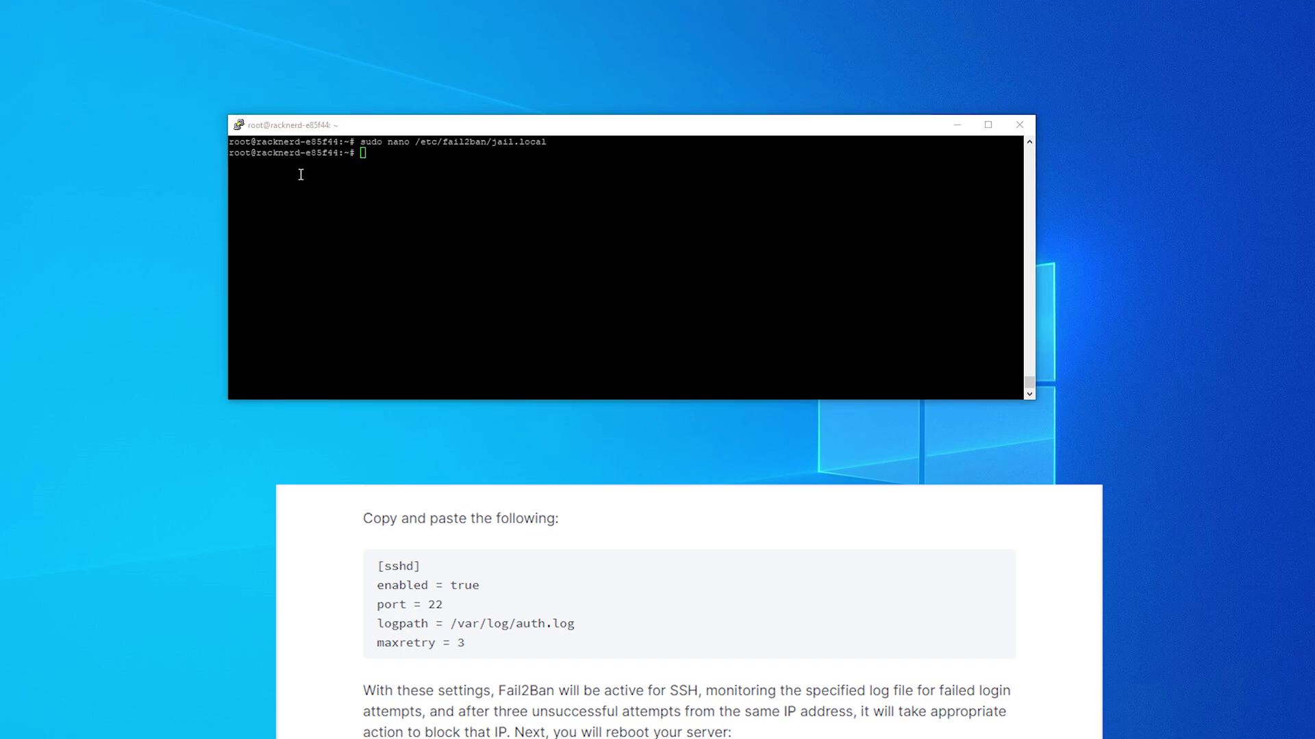
Step: Paste and run the 'reboot' command to restart the VPS
right_click(465, 188)
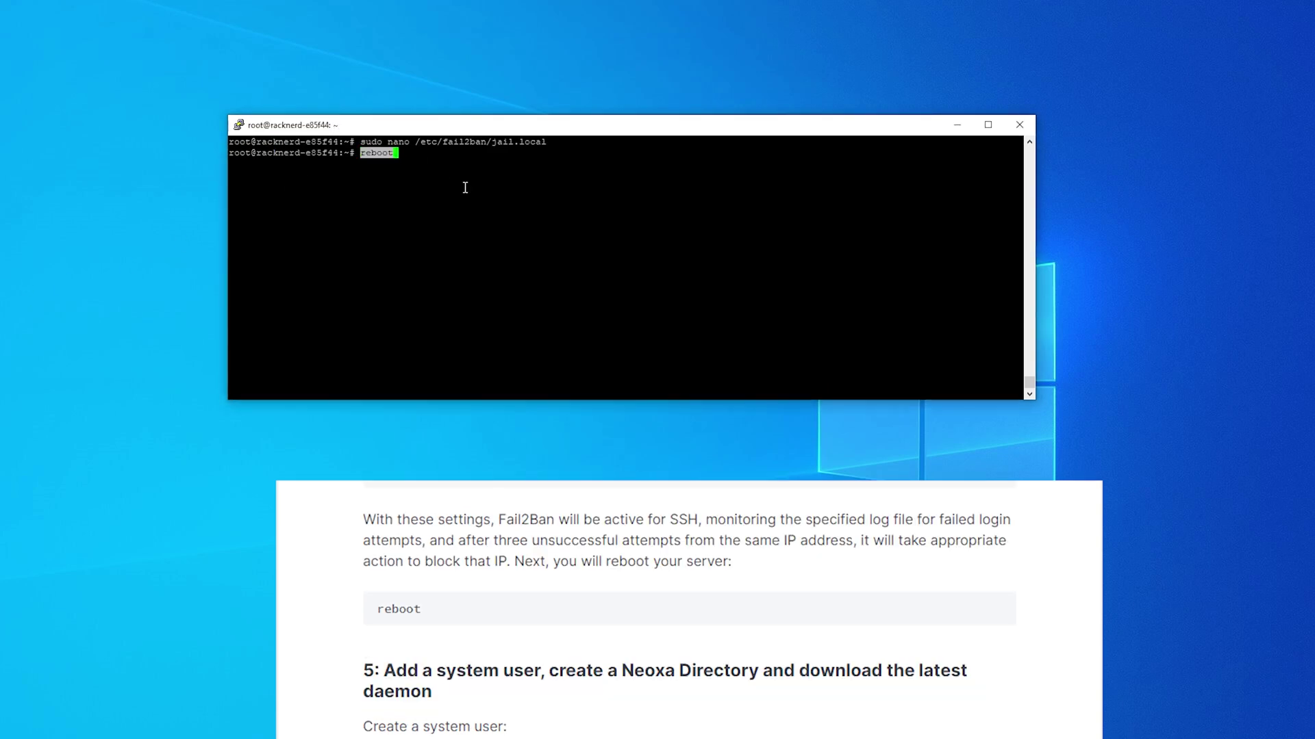
key("Return")
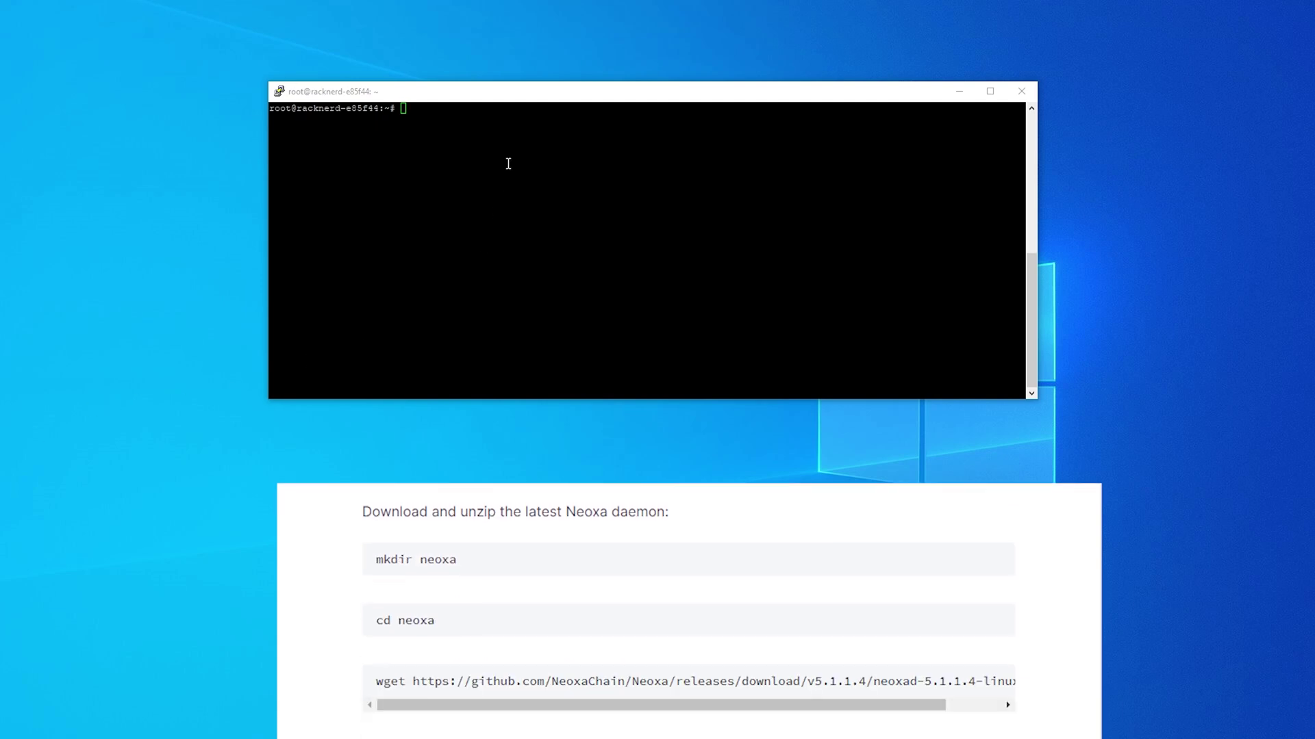
Step: Create and enter a neoxa folder, then download the Neoxa 5.1.1.4 daemon zip with wget
left_click(470, 89)
right_click(476, 136)
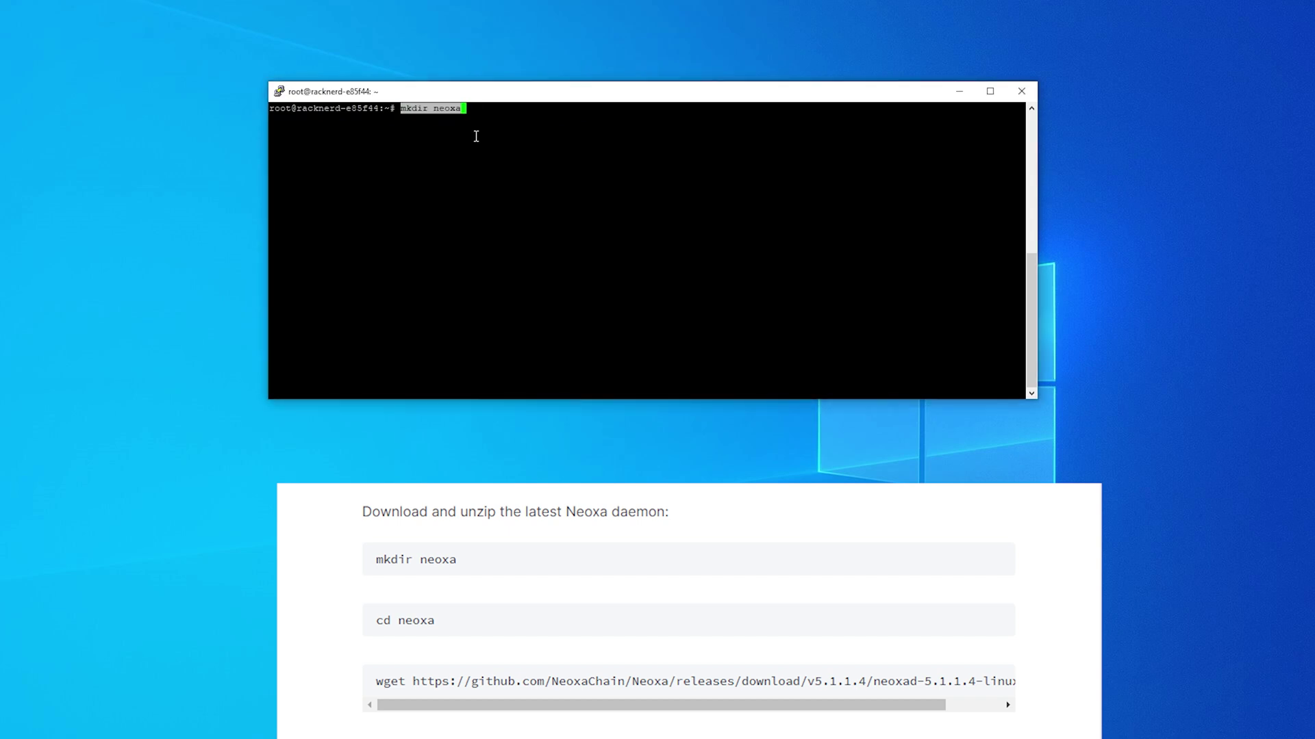
key("Return")
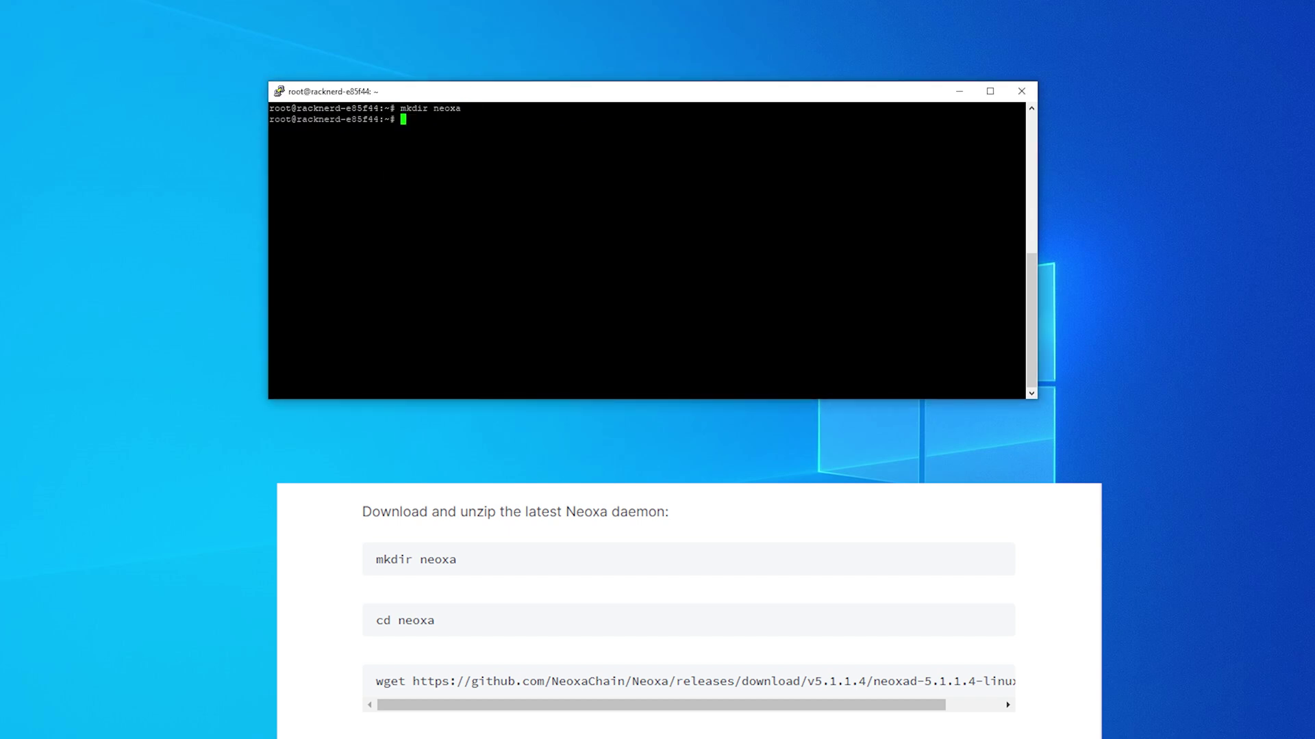
right_click(471, 211)
key("Return")
right_click(509, 196)
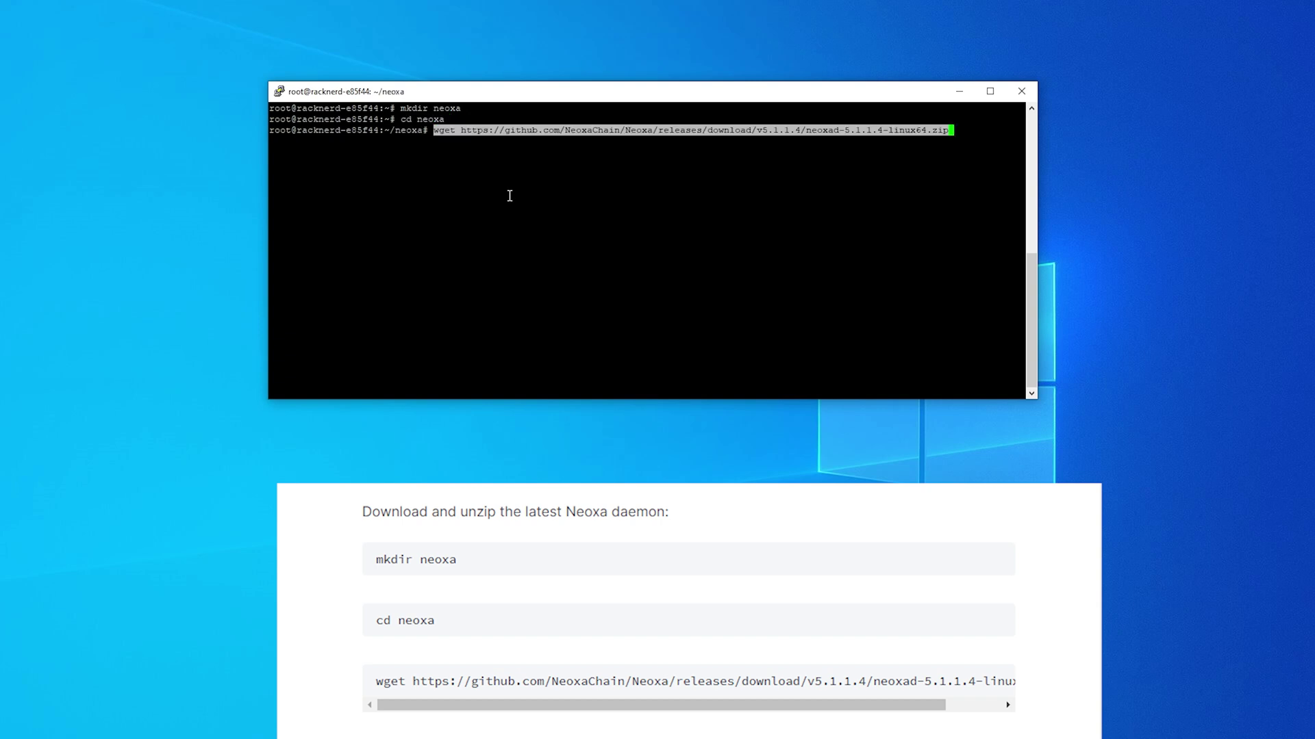
key("Return")
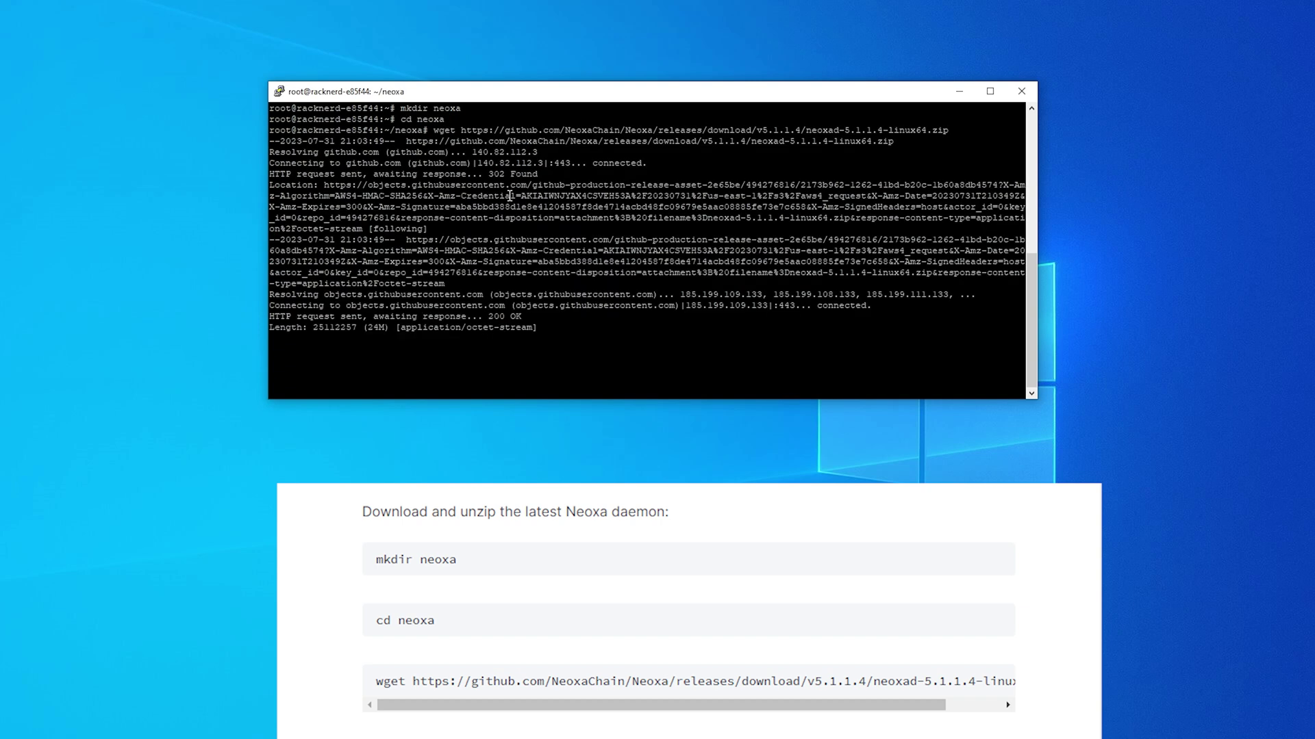
Step: Unzip the daemon, make neoxad and neoxa-cli executable, and create an empty ~/.neoxacore/neoxa.conf
right_click(506, 378)
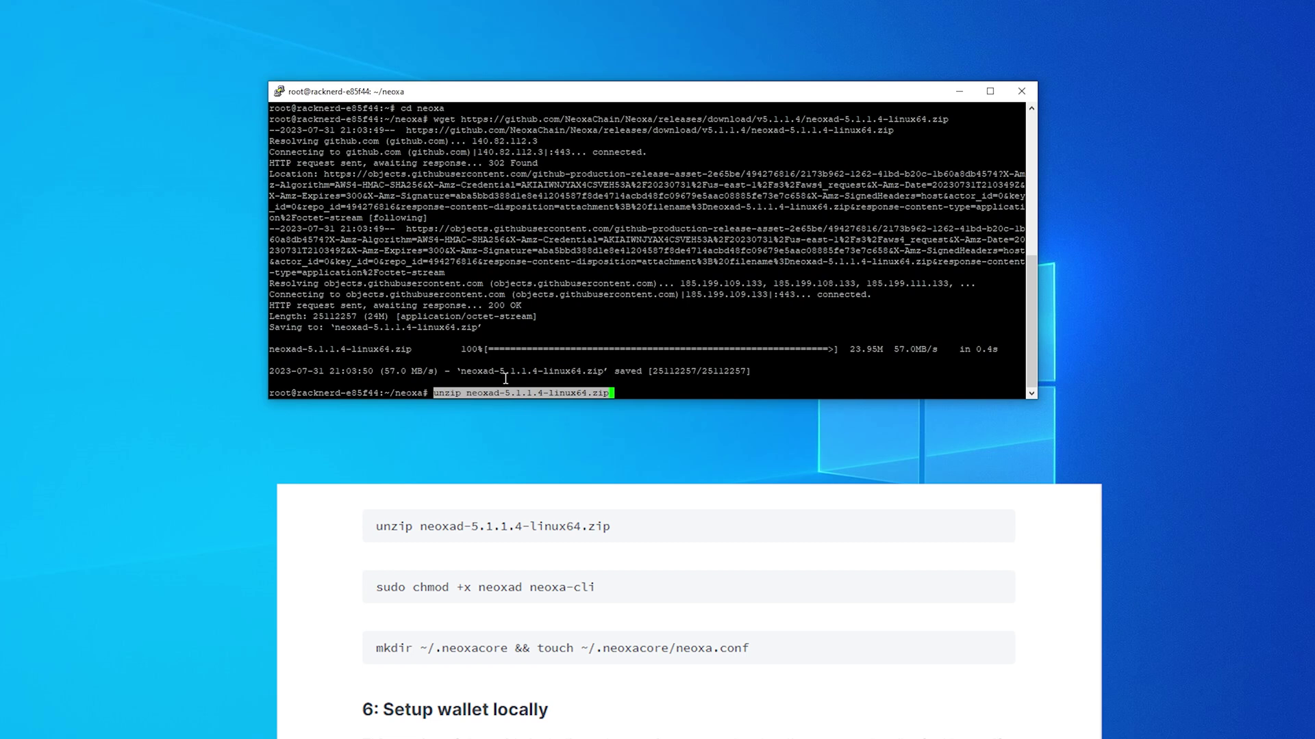
key("Return")
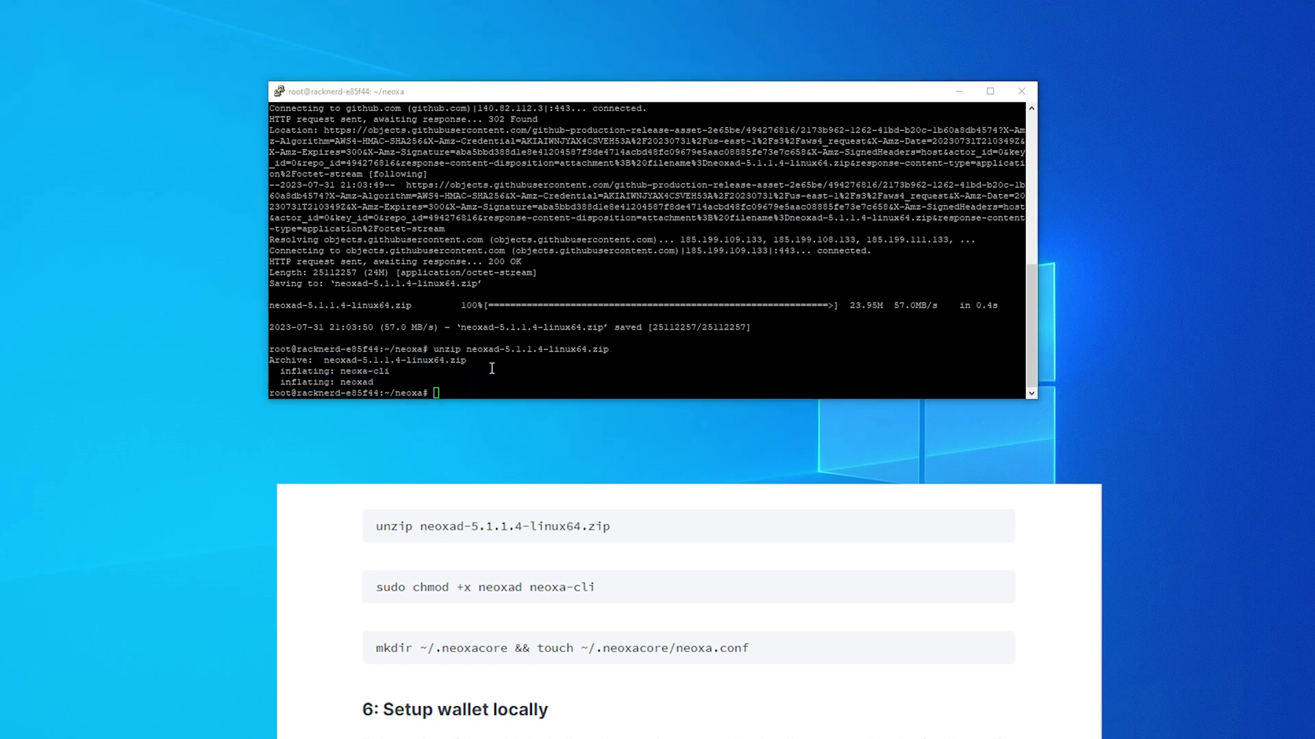
right_click(491, 368)
key("Return")
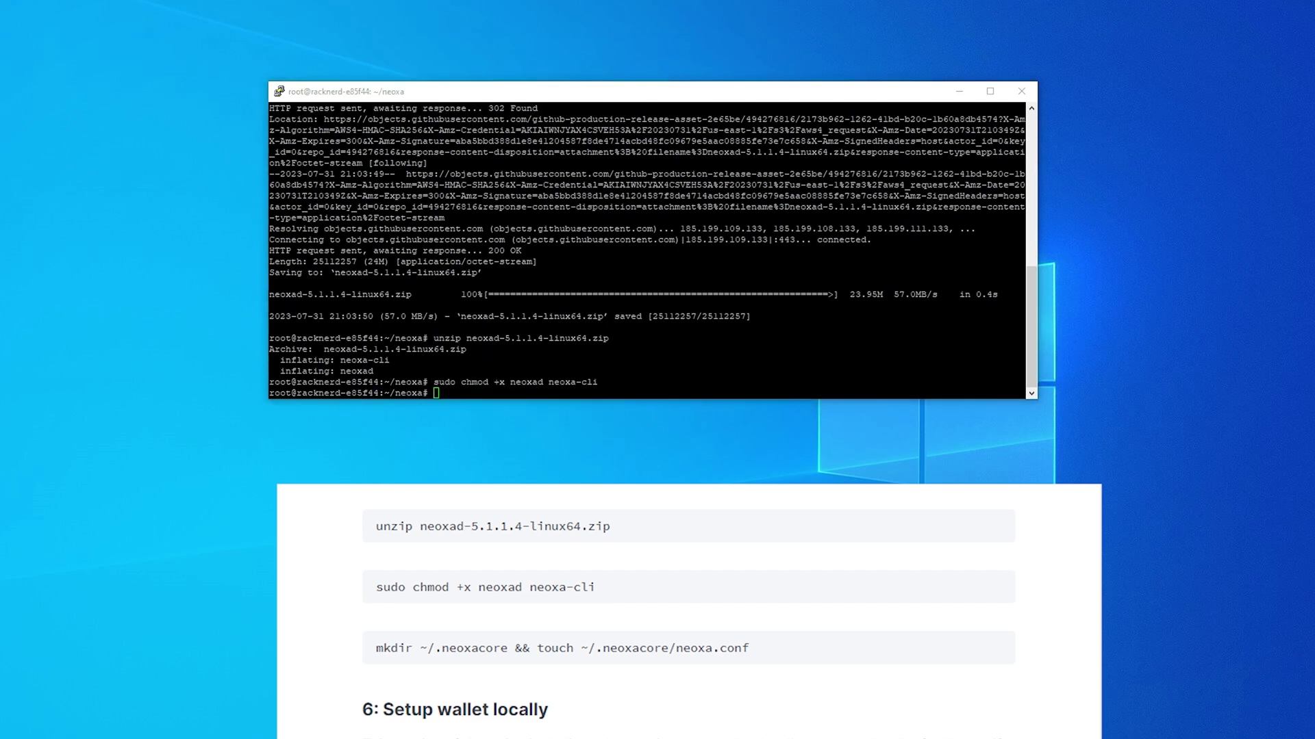
right_click(529, 392)
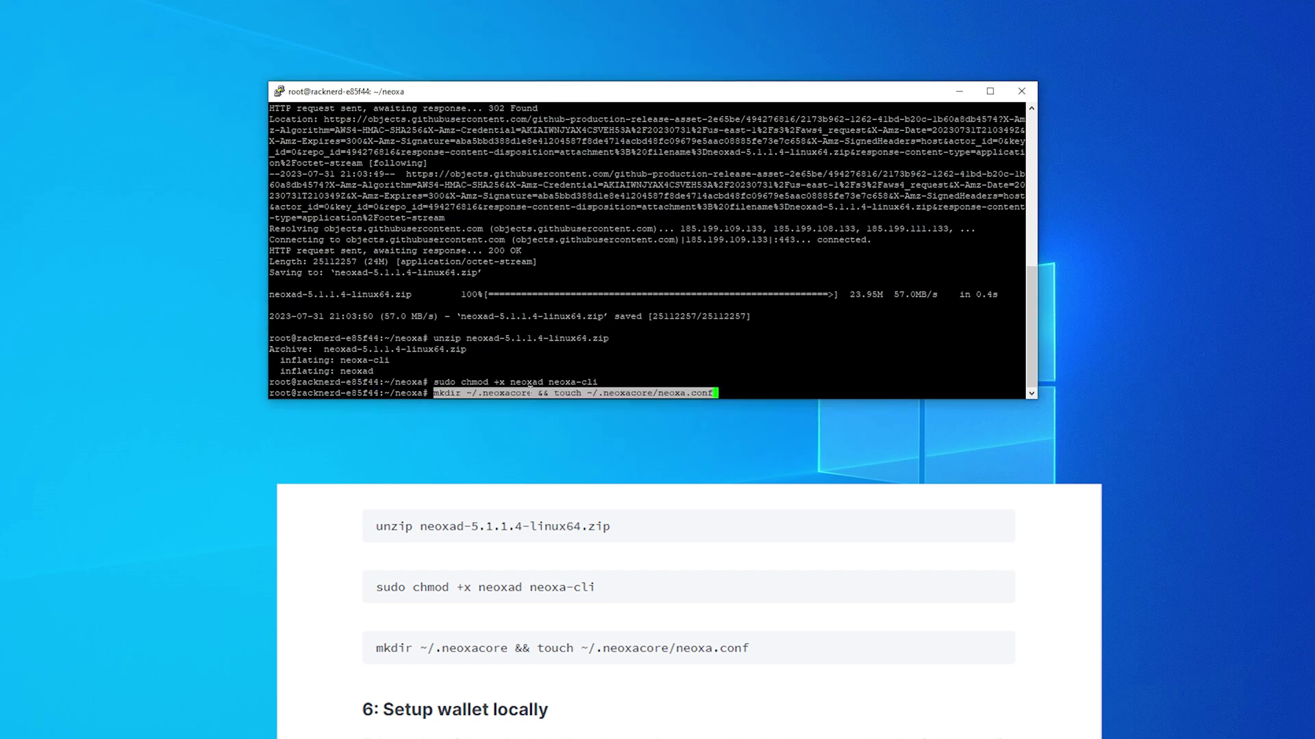
key("Return")
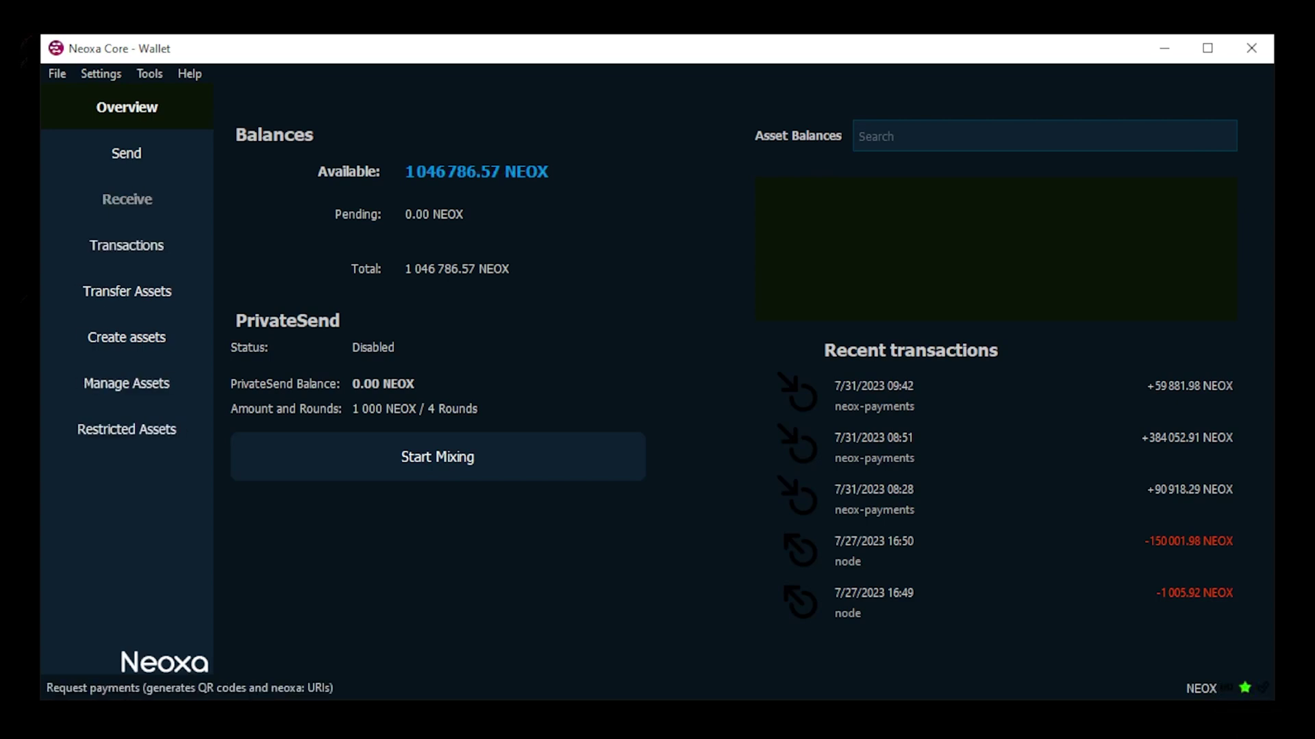
Step: Request a payment labelled 'masternode' on the Receive page to generate the new address
left_click(149, 200)
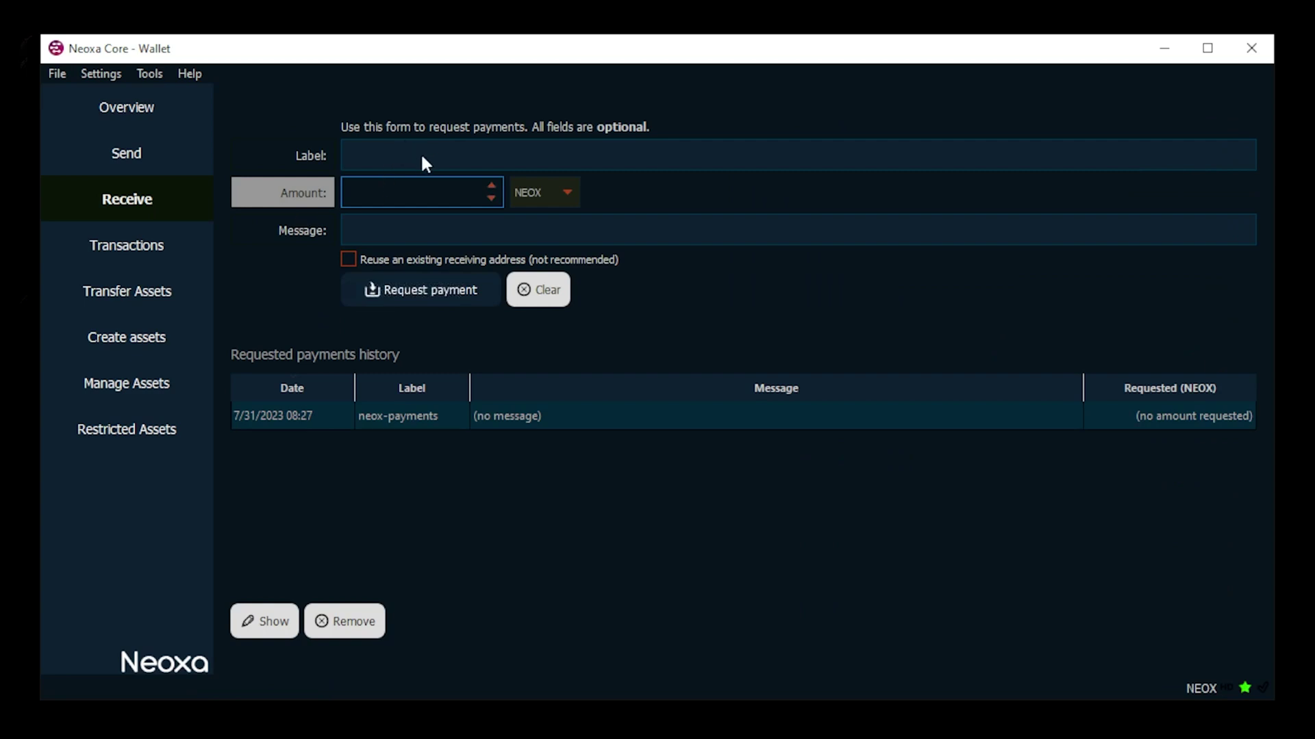
type("masternode")
left_click(434, 290)
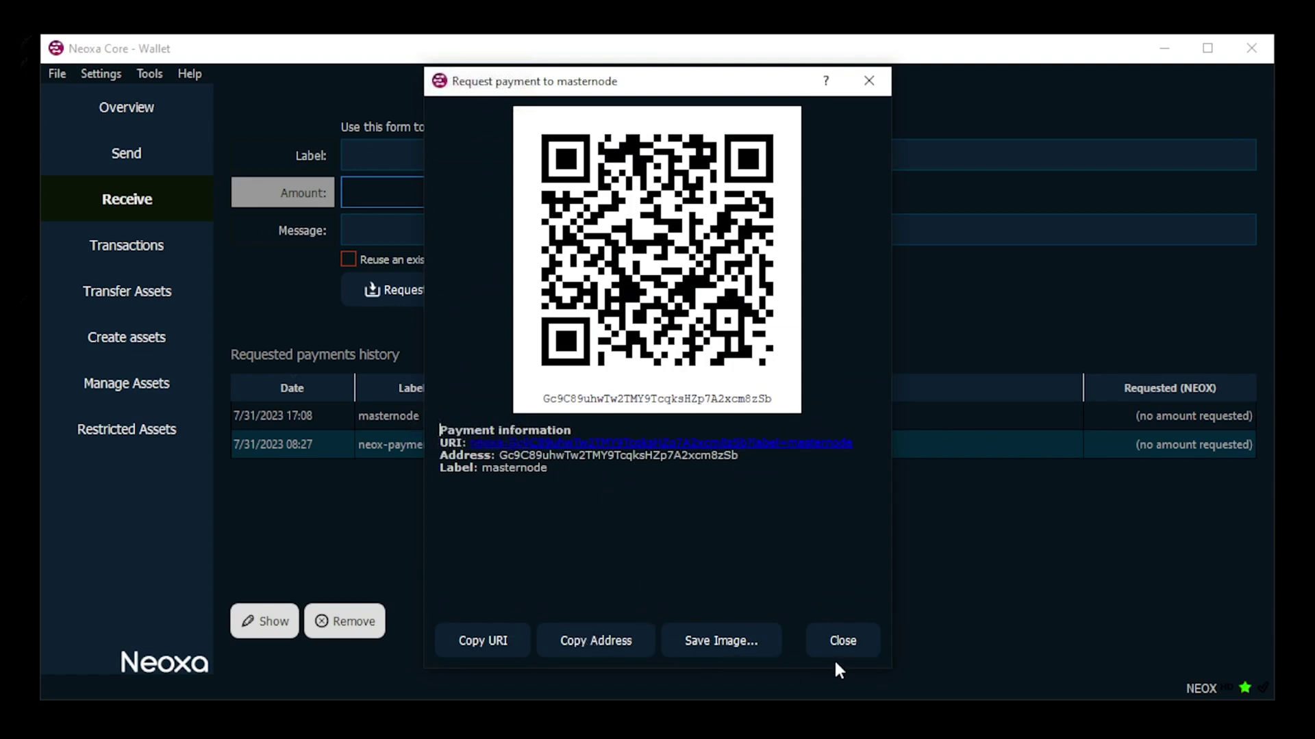
left_click(843, 641)
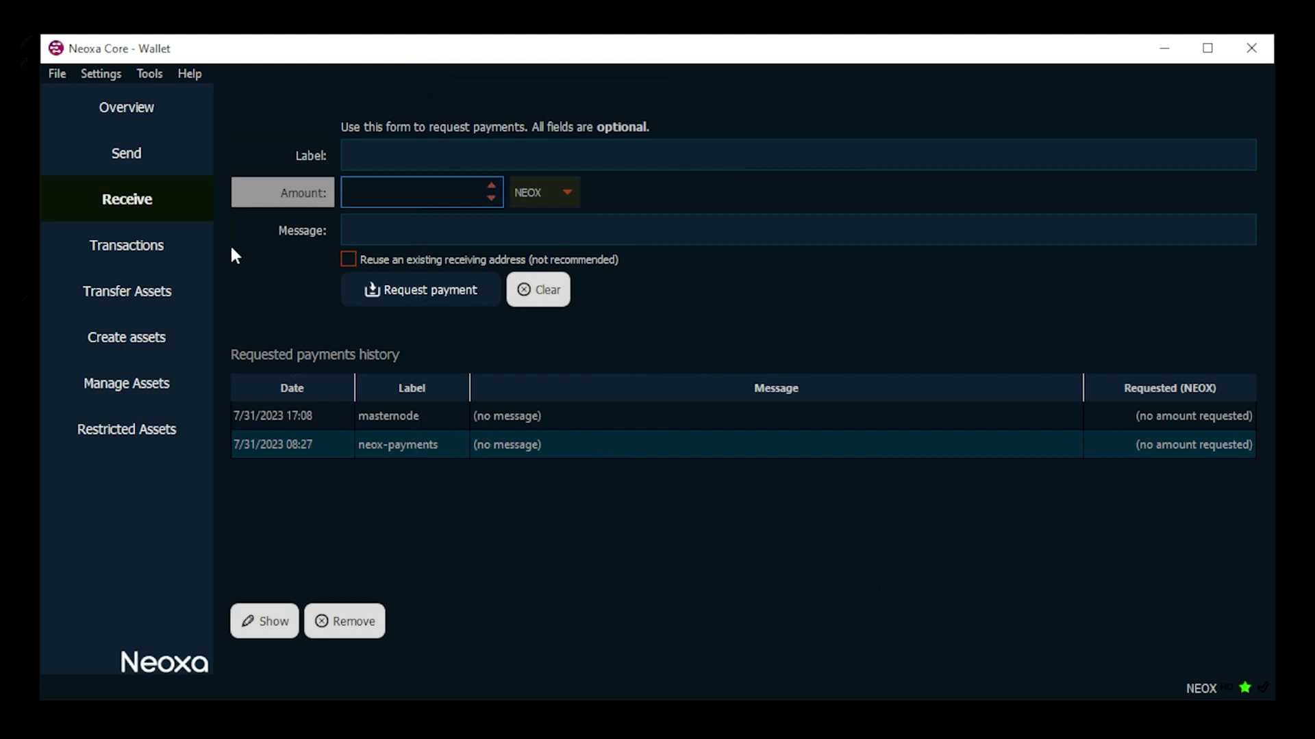
Step: Send 1000000 NEOX to the pasted masternode address and confirm the transaction
left_click(133, 150)
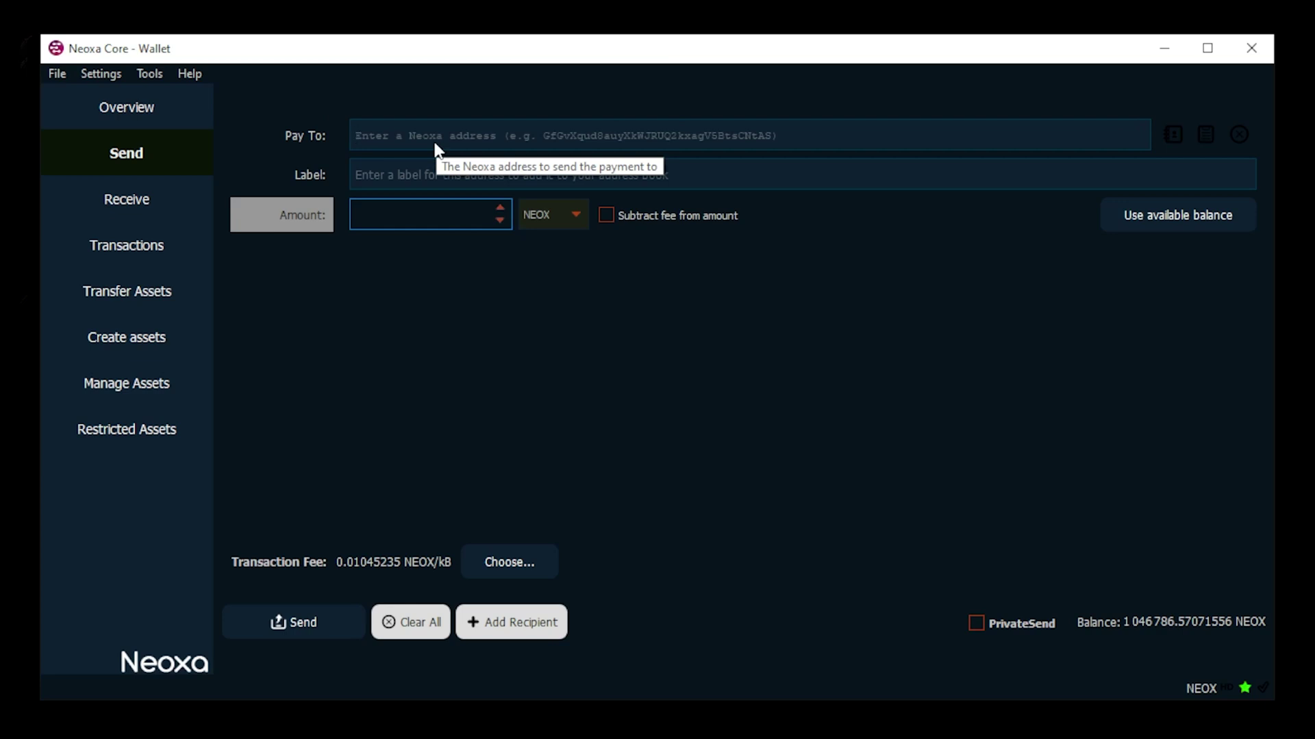
type("Gc9C89uhwTw2TMY9TcqksHZp7A2xcm8zSb")
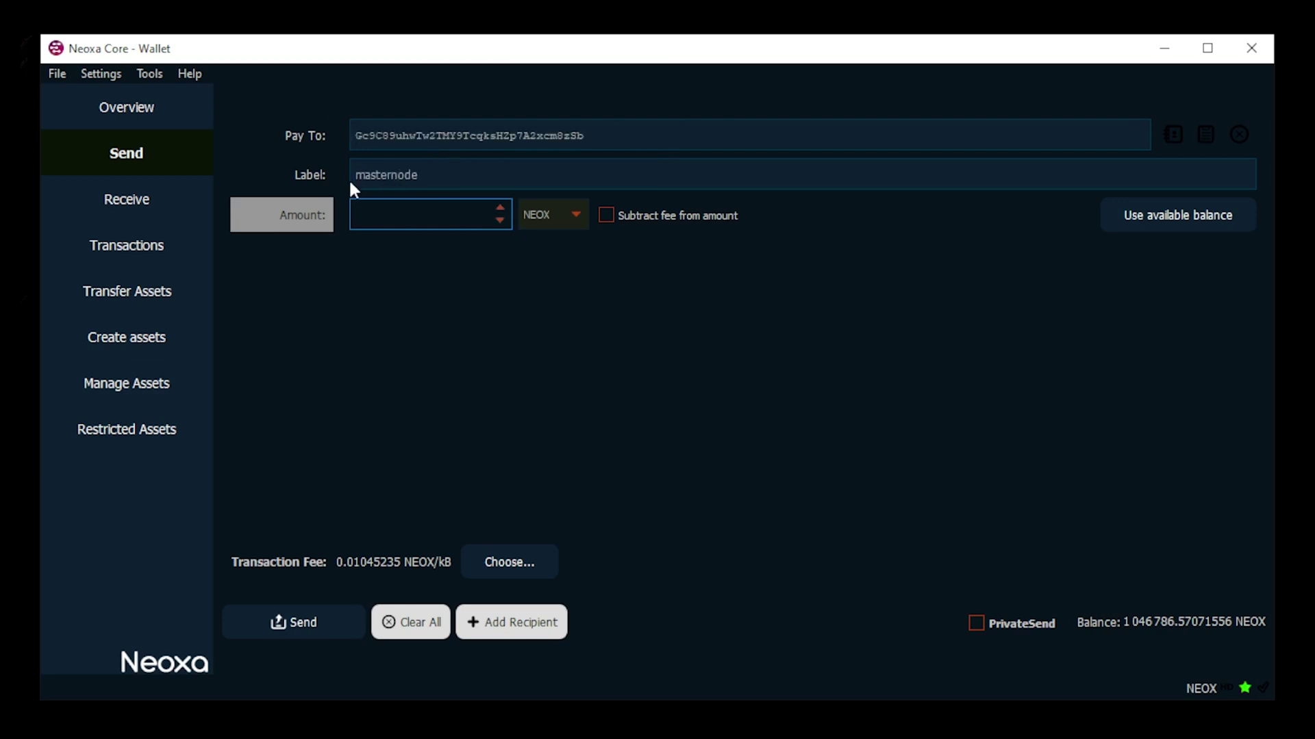
left_click(369, 216)
type("1000000")
key("Return")
left_click(299, 624)
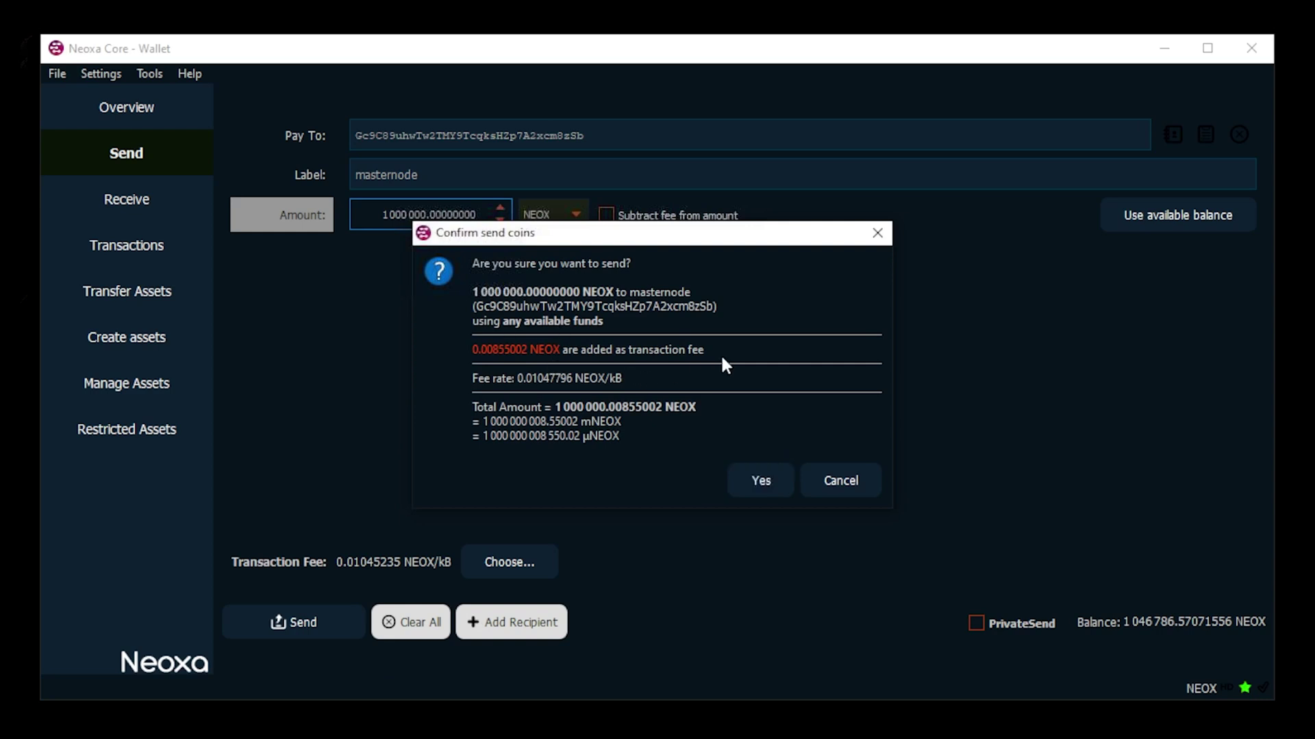
left_click(761, 479)
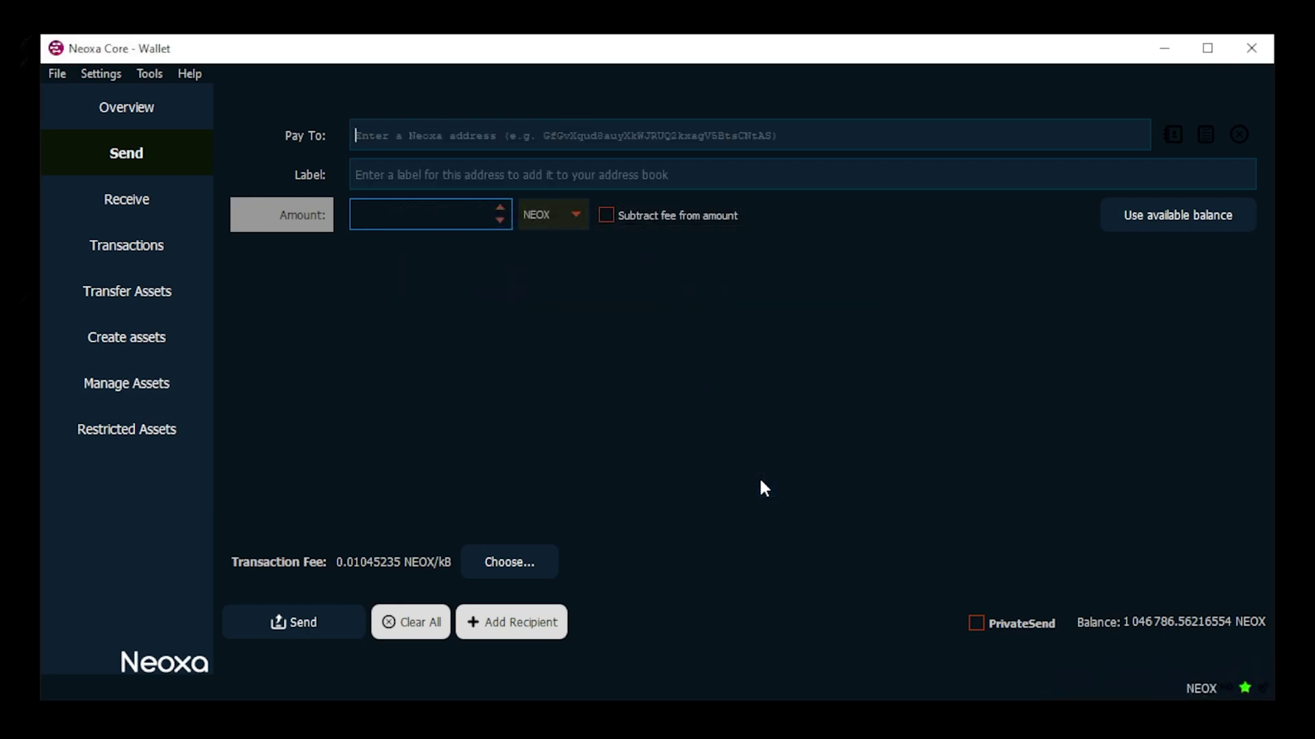
Step: Select the new Payment to yourself transaction in the history, then switch to the Notepad draft
left_click(146, 258)
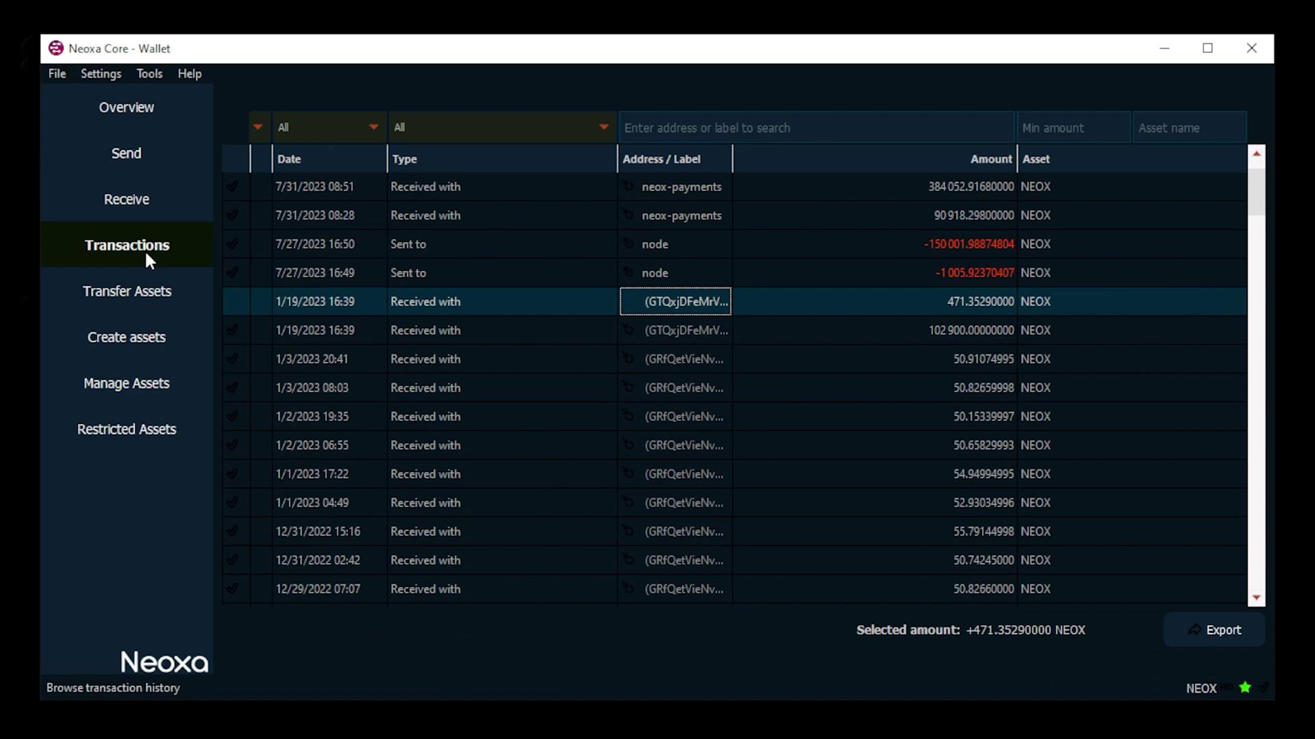
left_click(515, 194)
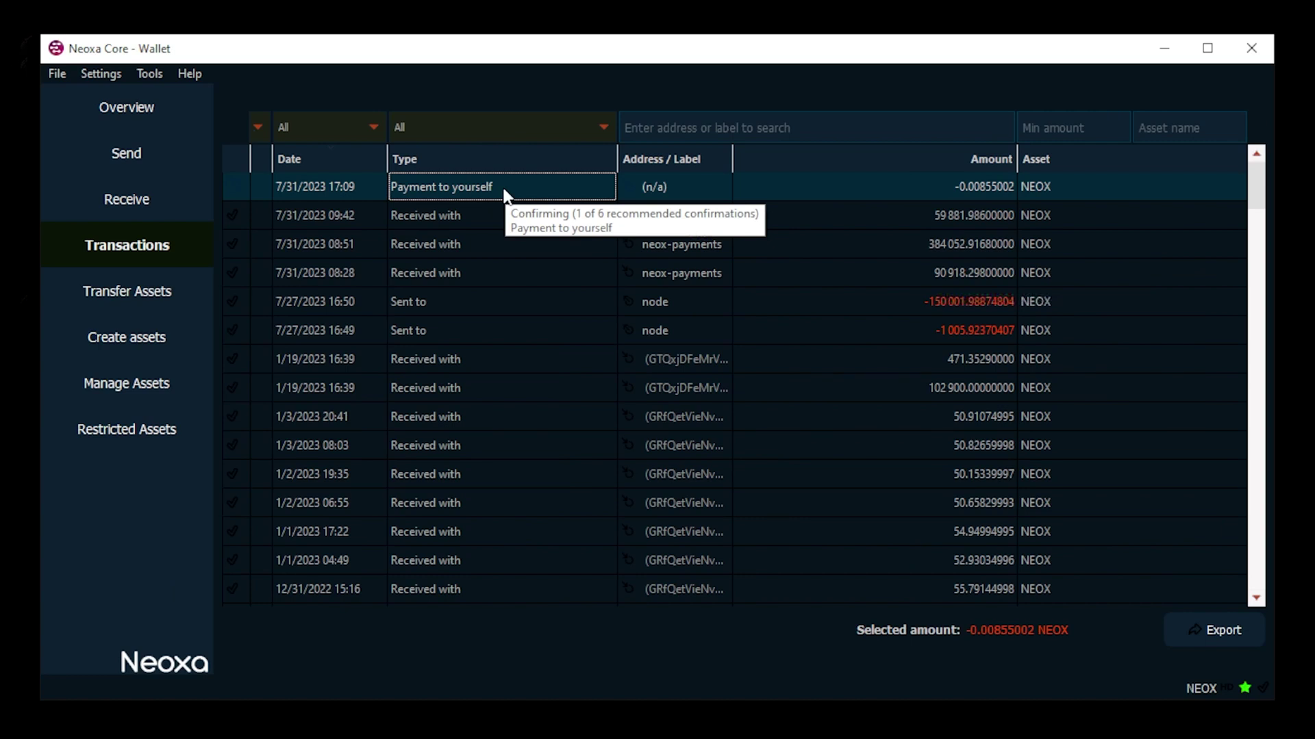
key("alt+Tab")
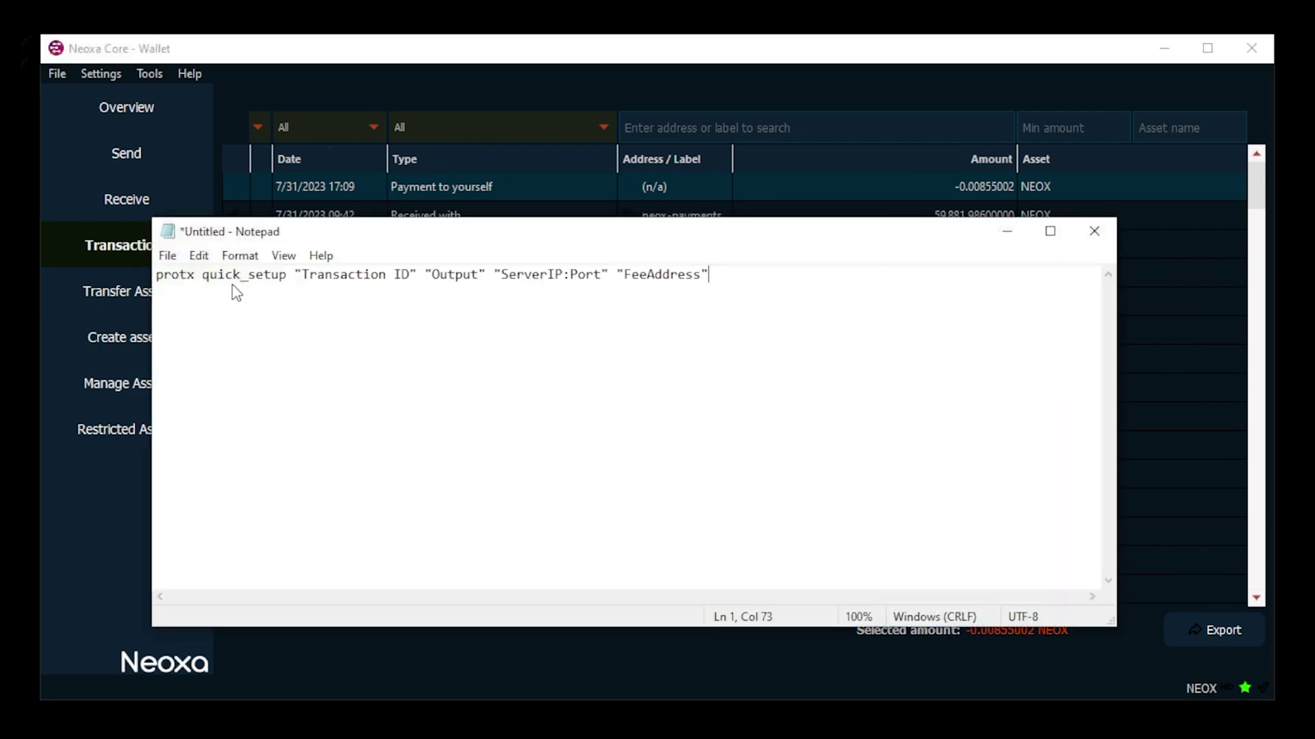
Step: Copy the Payment to yourself transaction ID and paste it over the Transaction ID placeholder
left_click_drag(367, 235, 402, 251)
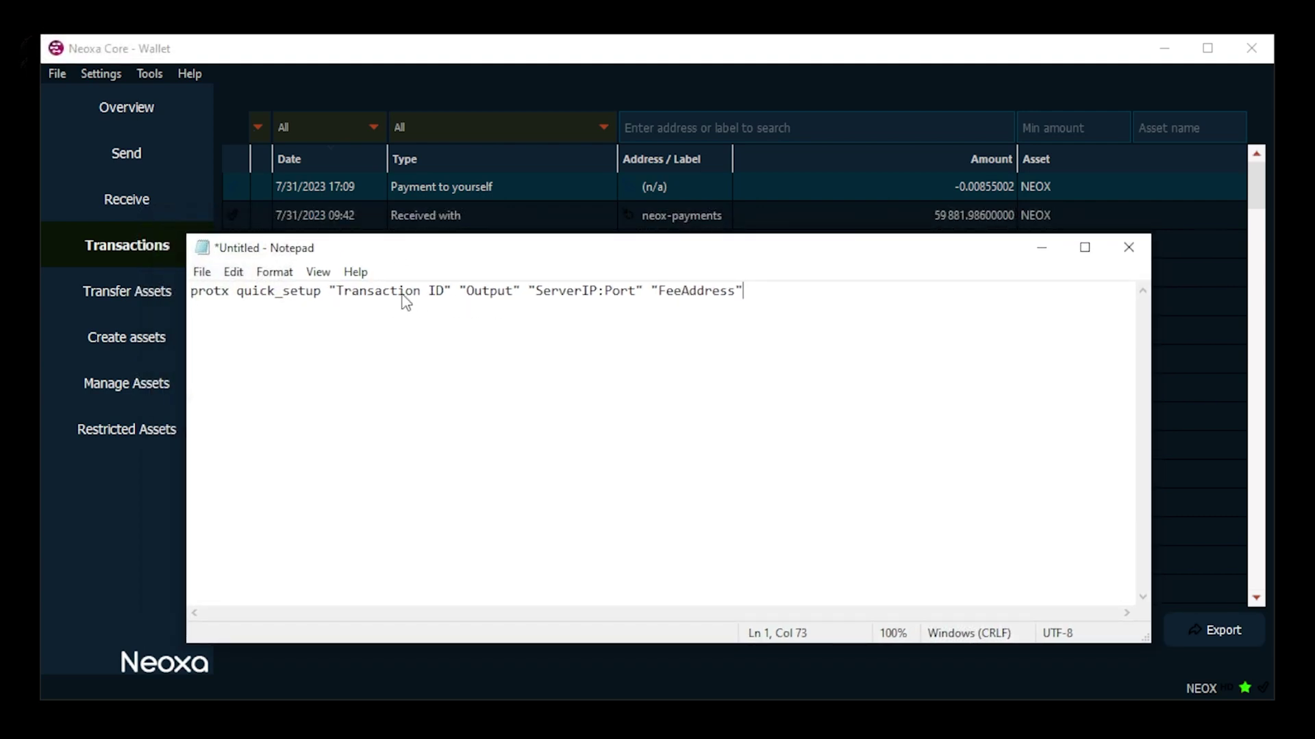
left_click(477, 187)
right_click(479, 181)
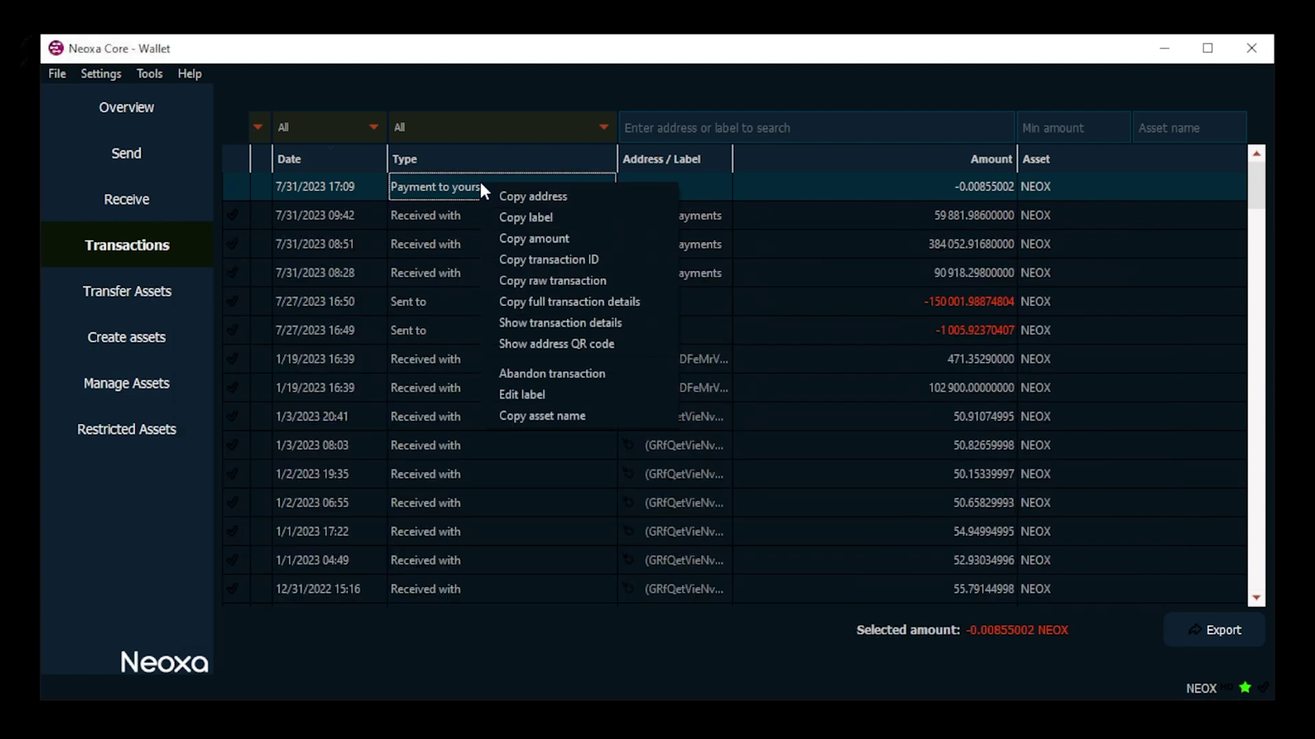
left_click(523, 260)
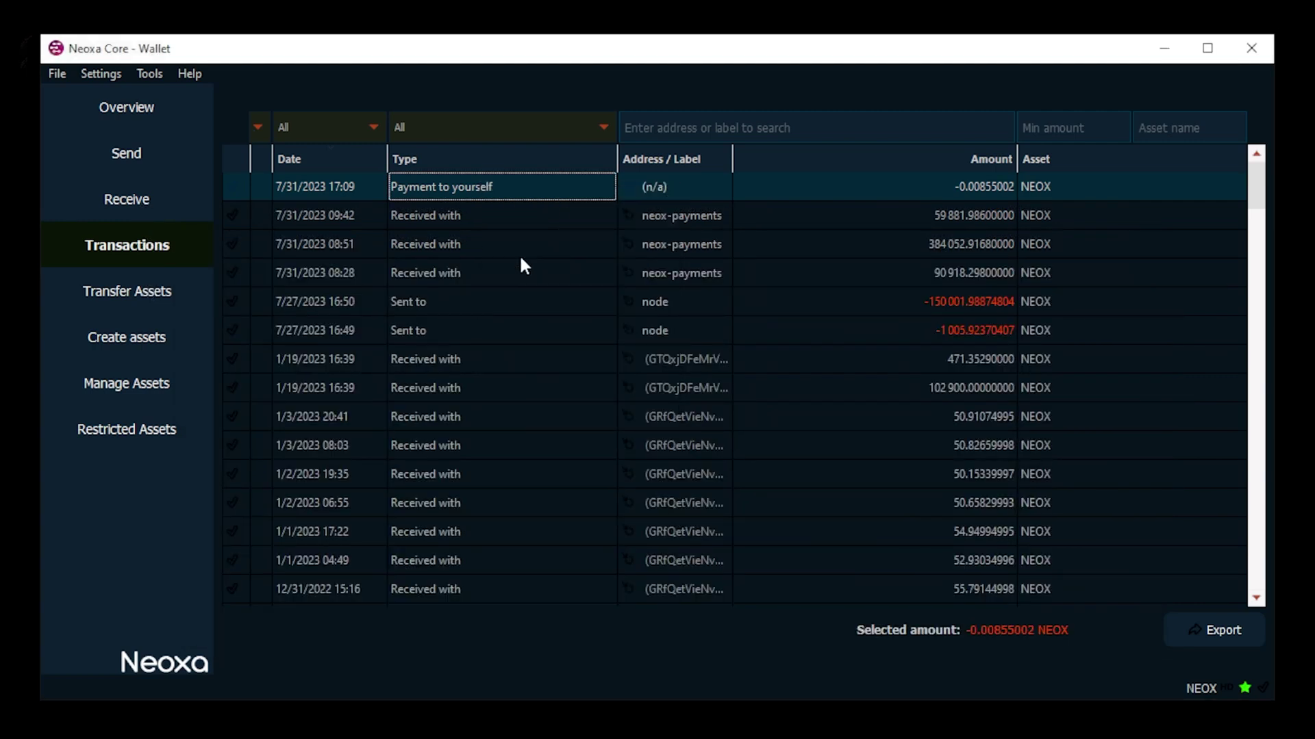
key("alt+Tab")
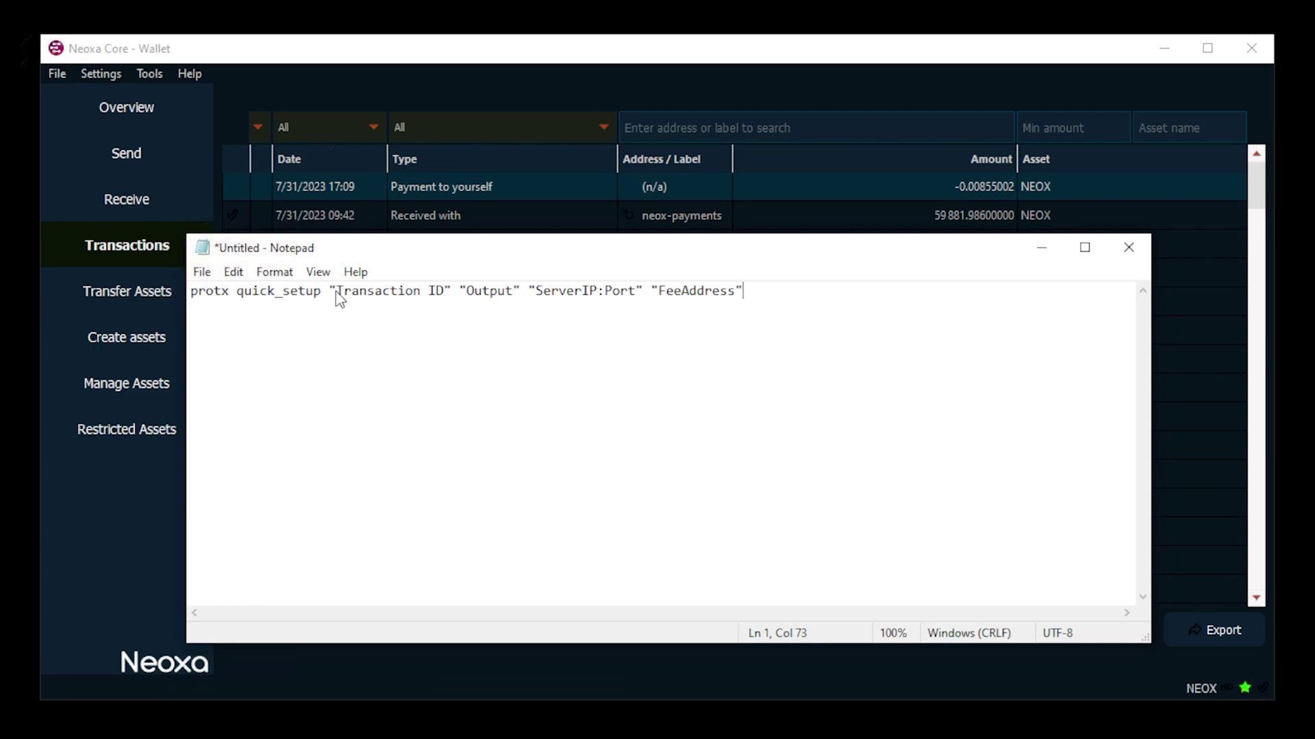
left_click_drag(336, 293, 446, 293)
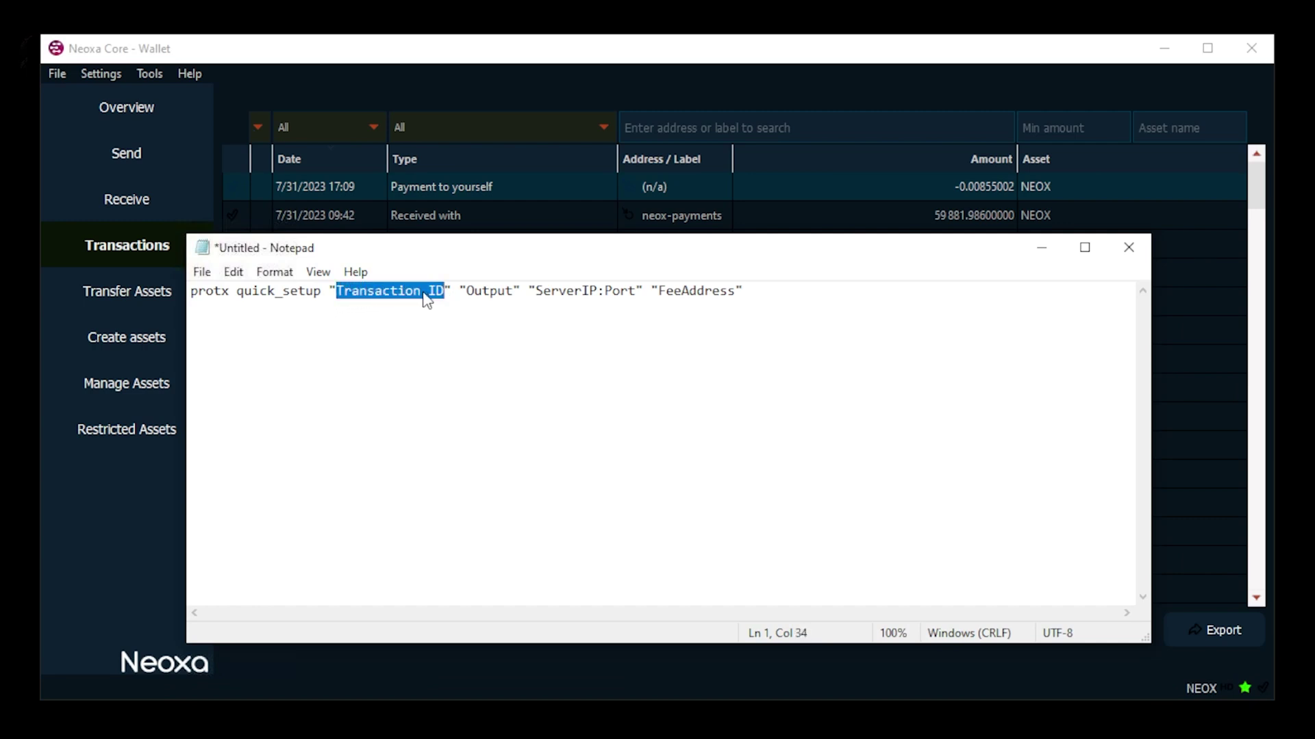
right_click(427, 301)
left_click(472, 375)
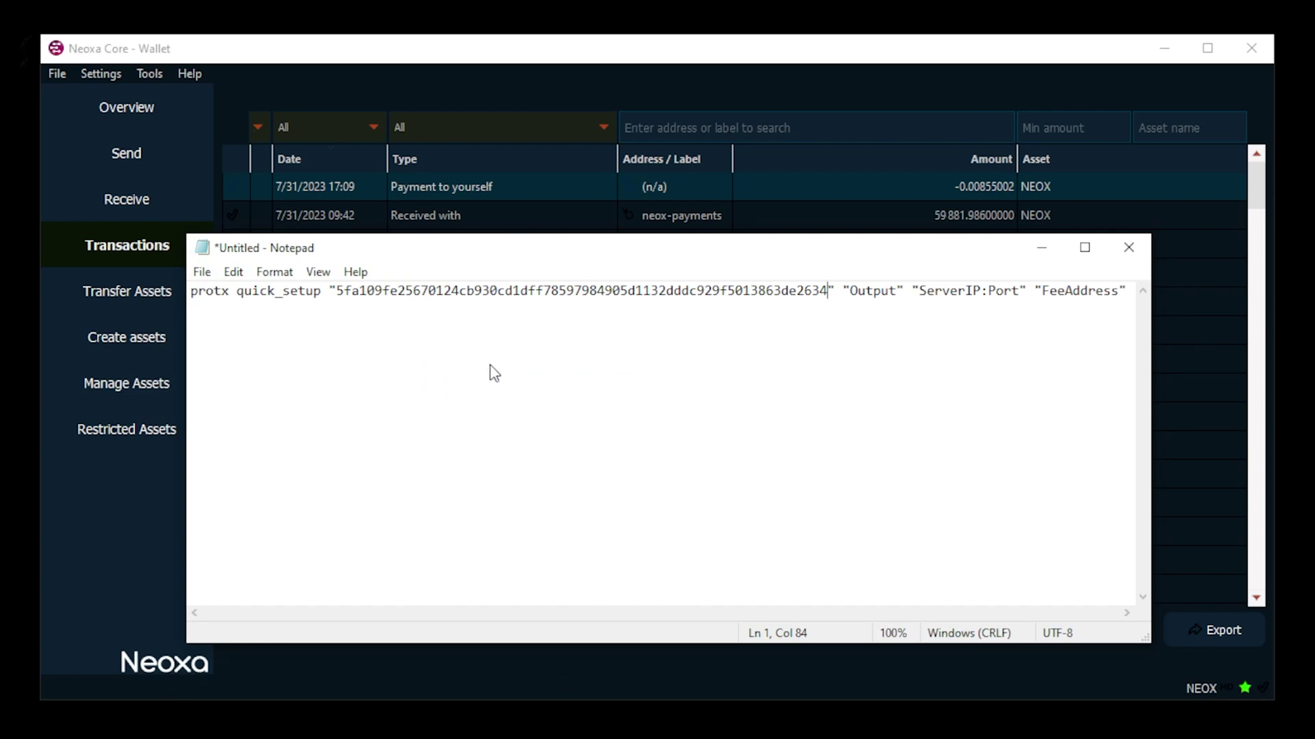
Step: Run 'smartnode outputs' in the Tools > Debug console to find the collateral output index
left_click(158, 74)
left_click(157, 74)
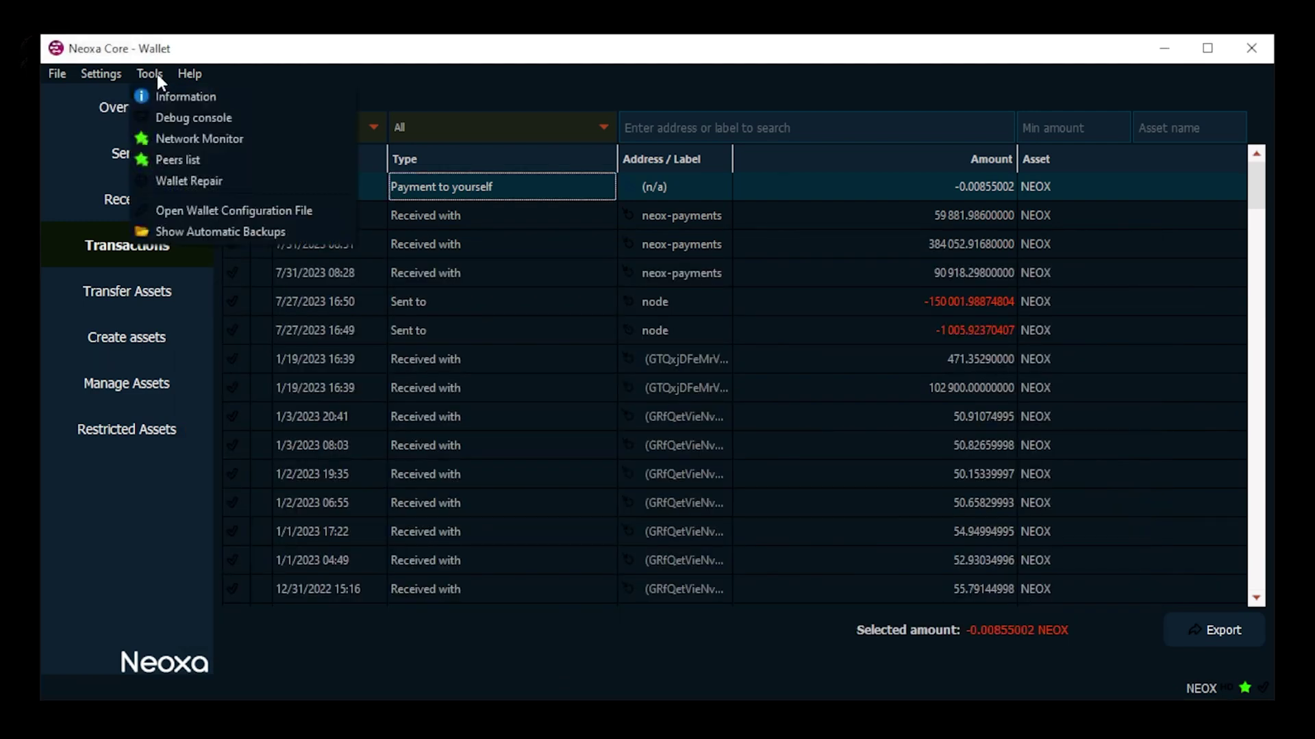
left_click(186, 117)
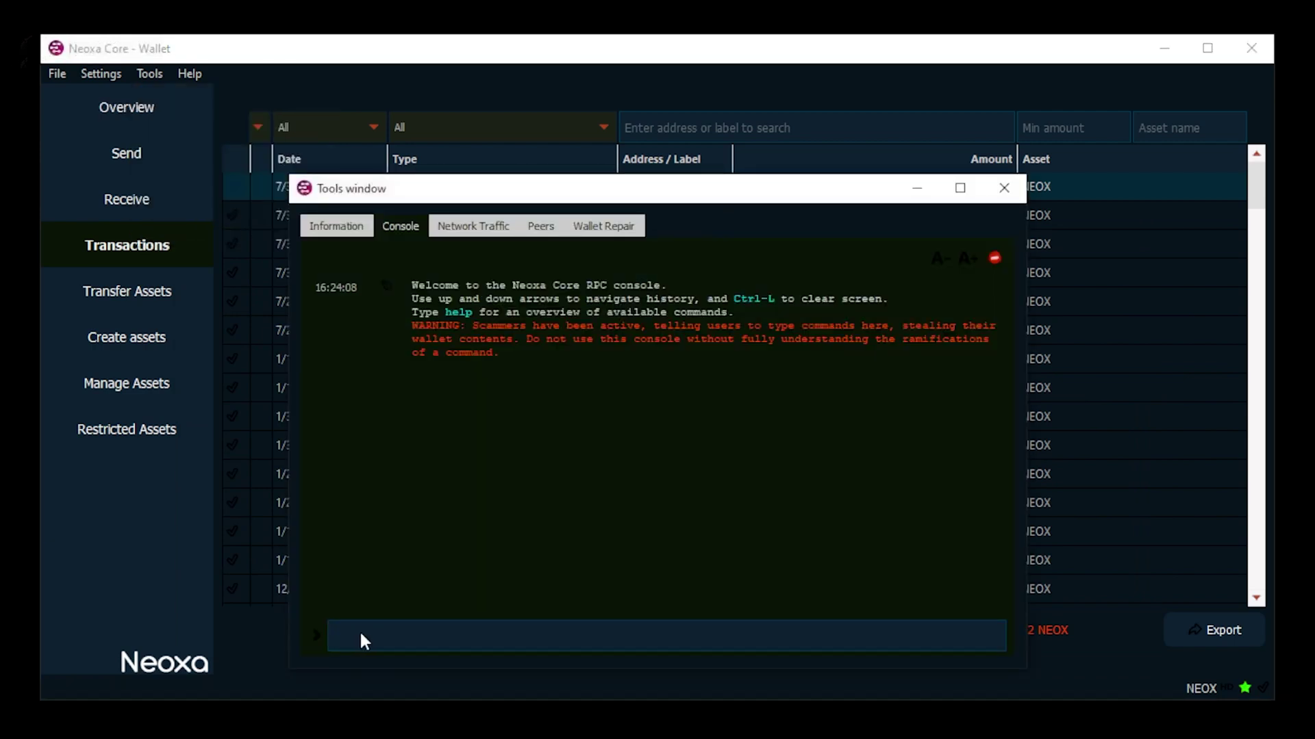
type("smart")
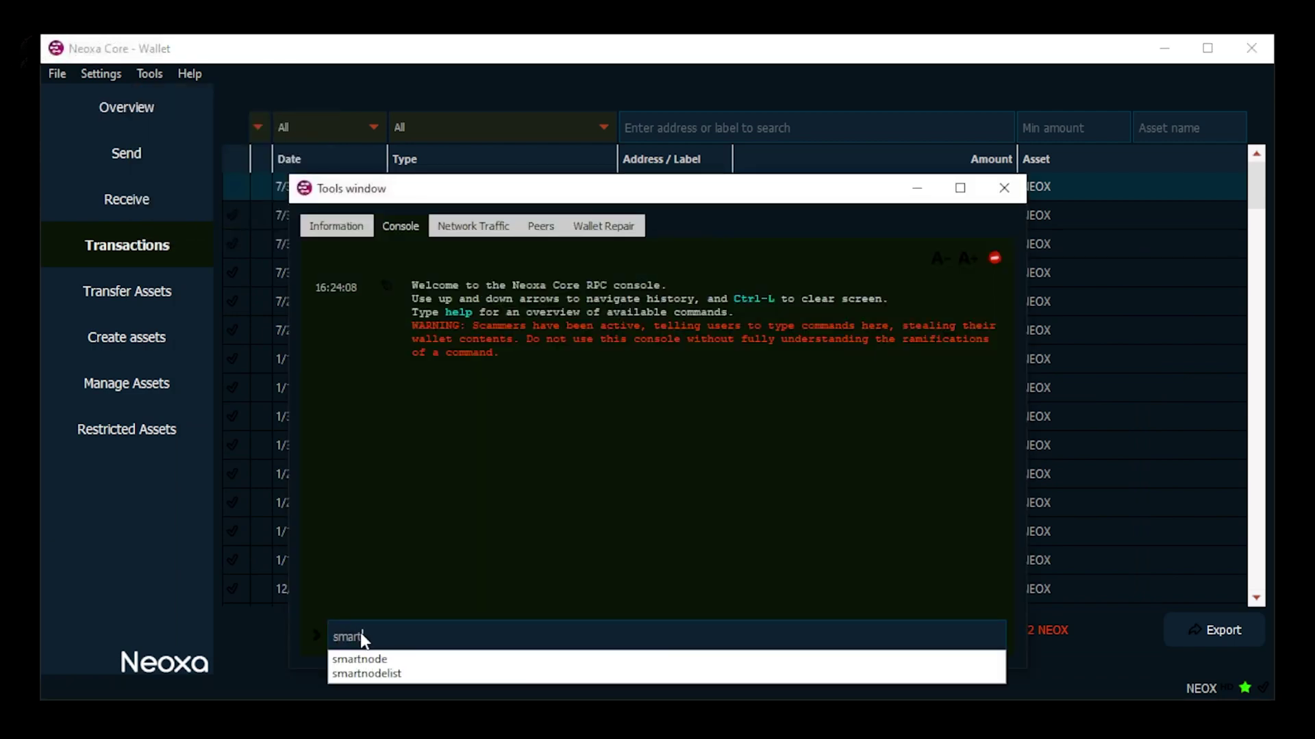
type("node outpu")
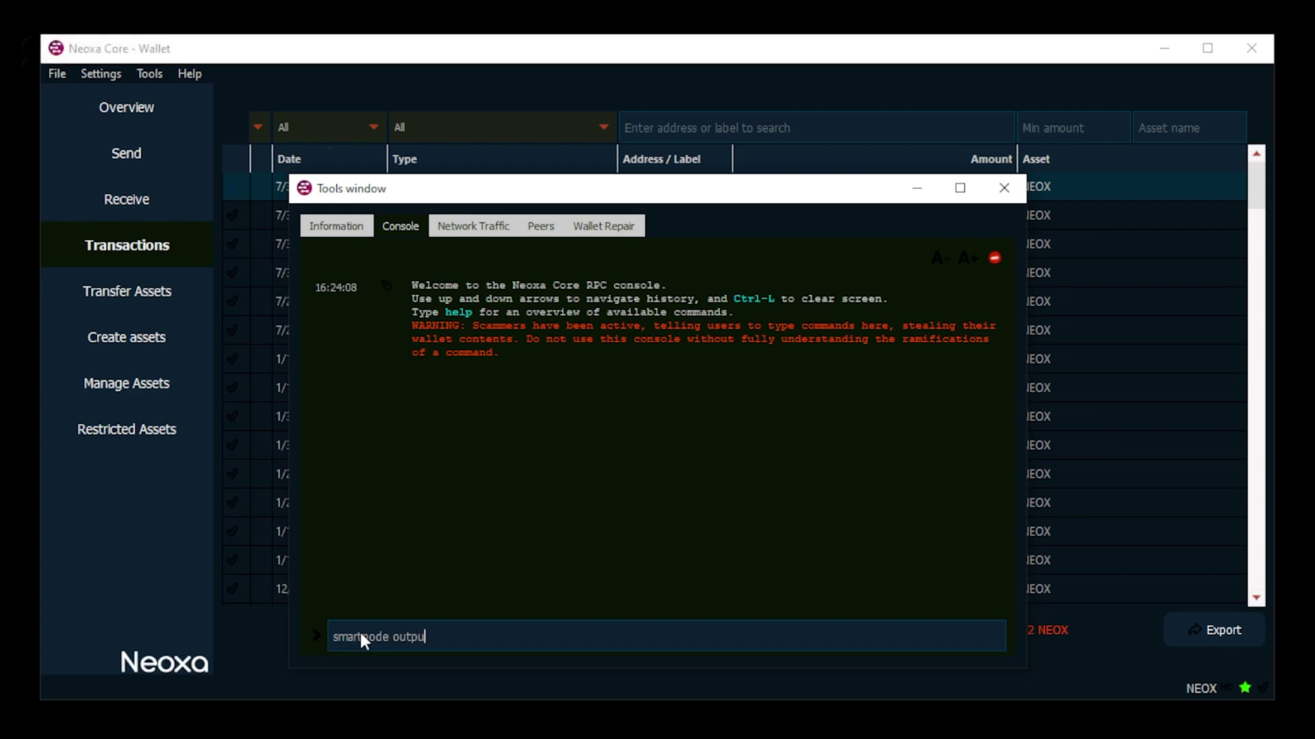
type("ts")
key("Return")
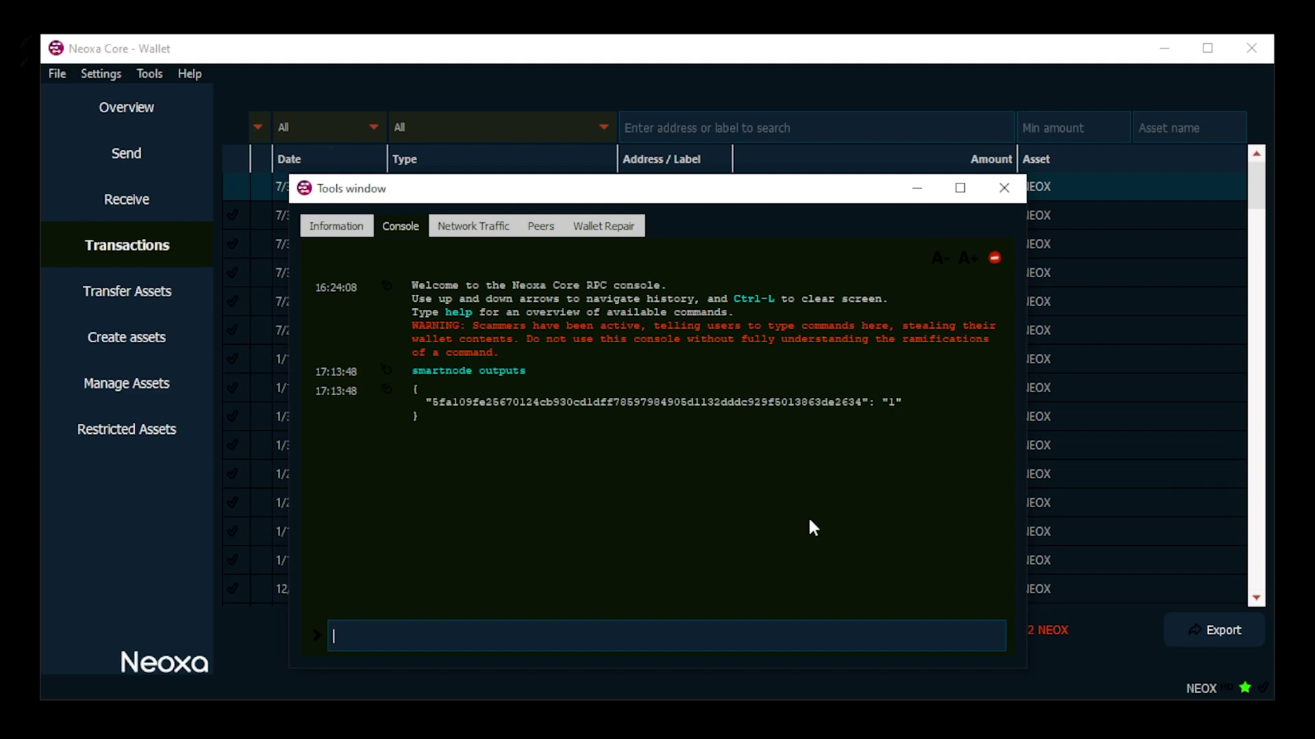
Step: Replace Output with 1, ServerIP with the pasted VPS IP, and Port with 8788
left_click(411, 736)
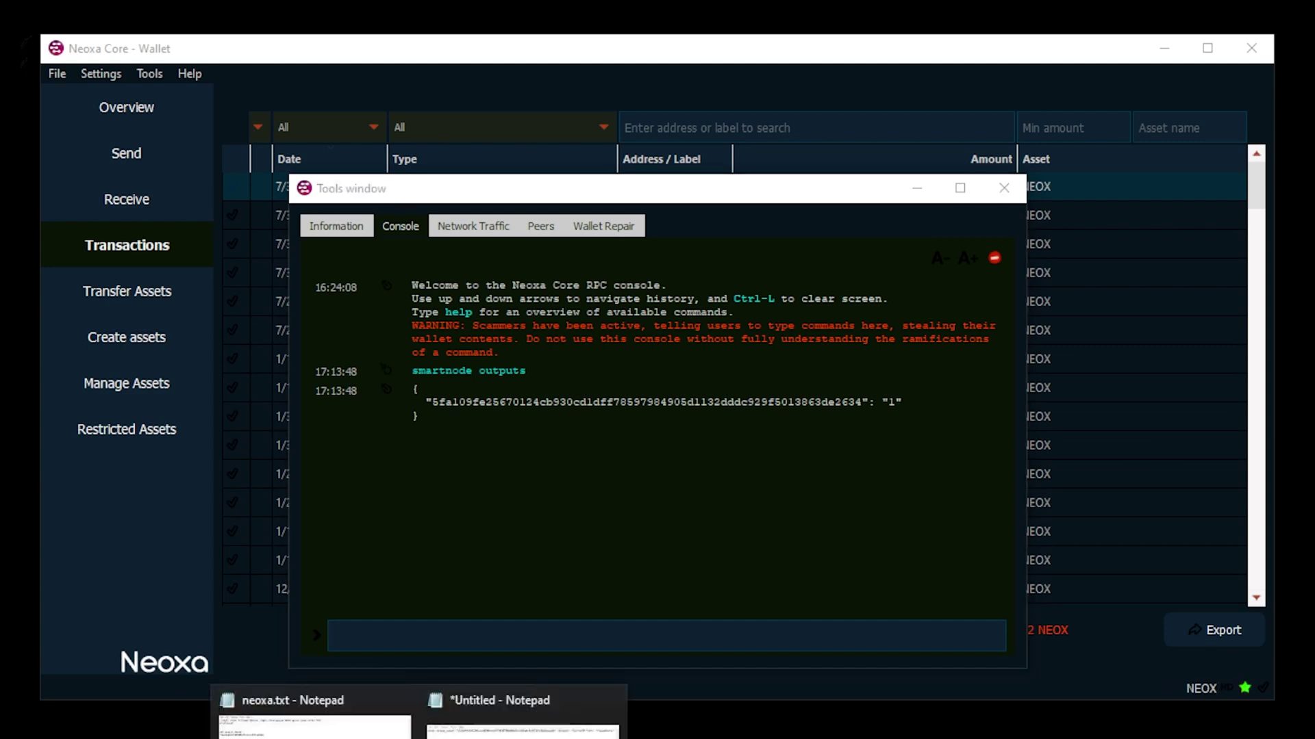
left_click(504, 710)
left_click_drag(897, 294, 849, 295)
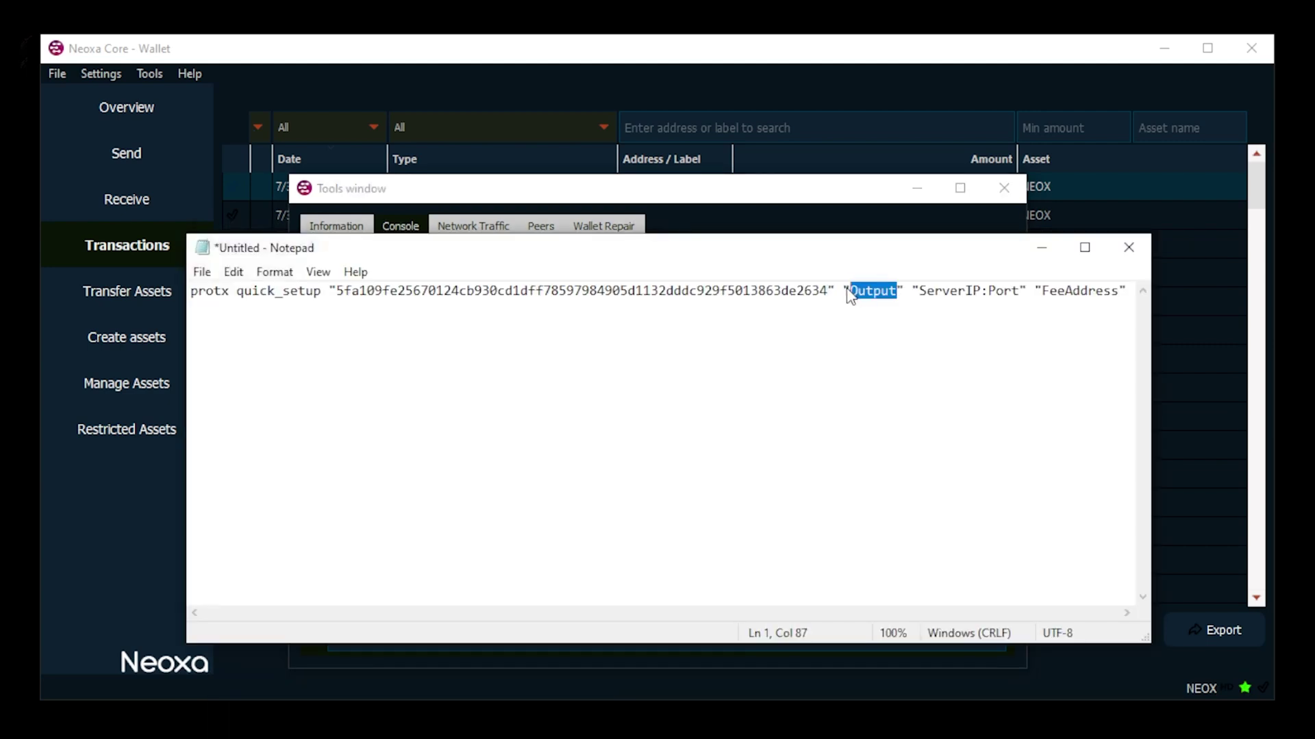
type("1")
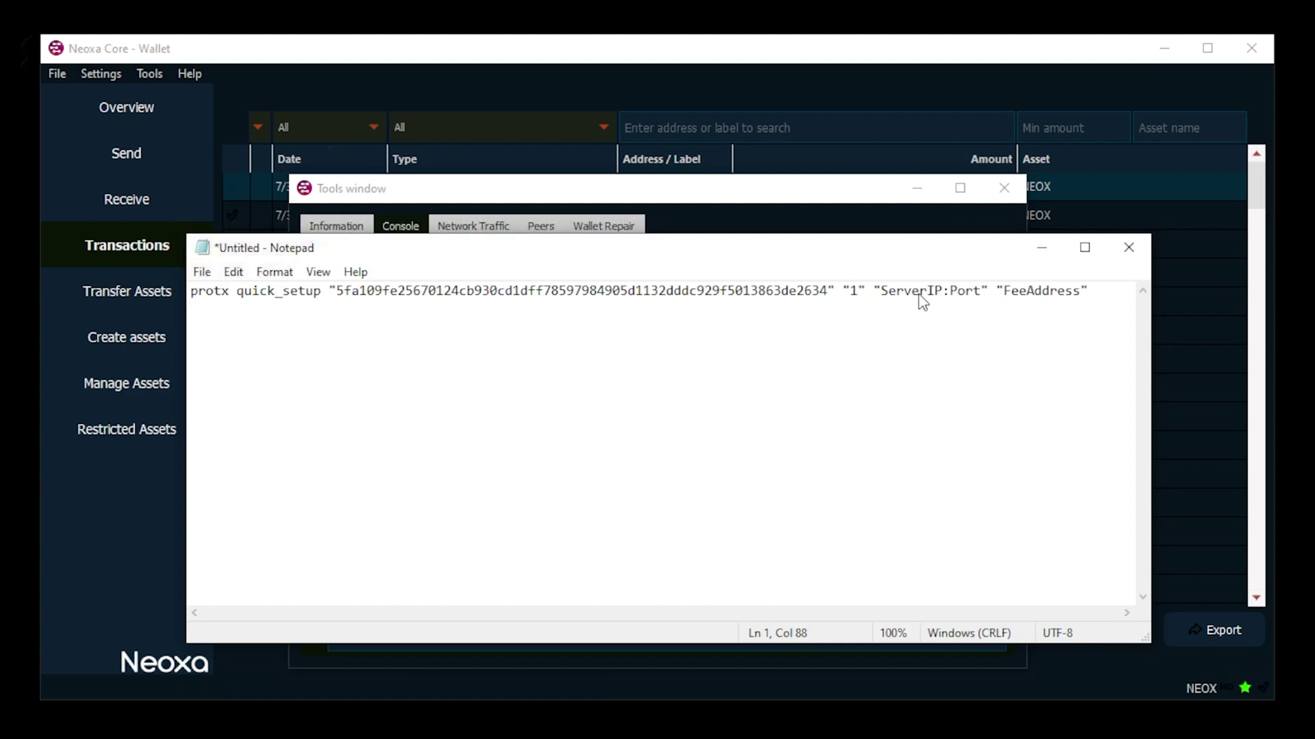
double_click(942, 293)
type("23.94.202.46")
double_click(997, 291)
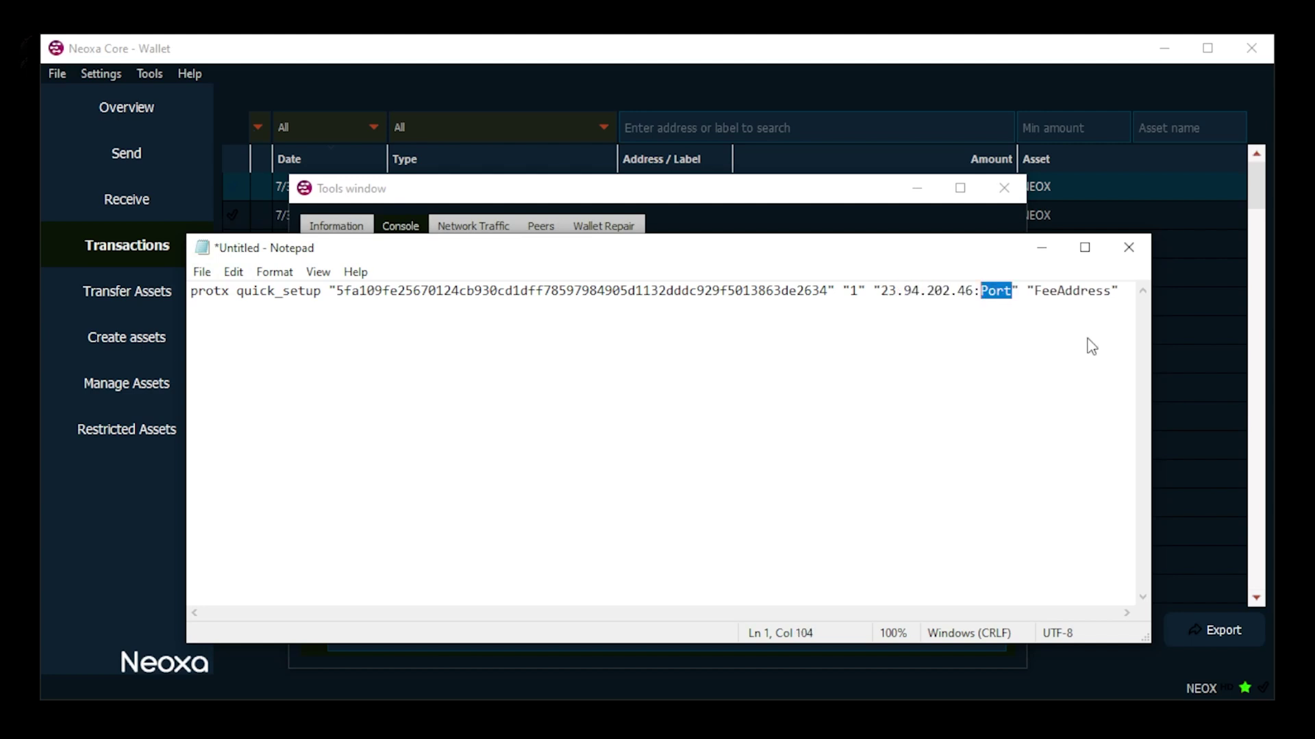
type("8788")
Step: Run listaddressbalances in the console and copy the address holding 9037.51902635 NEOX
key("alt+Tab")
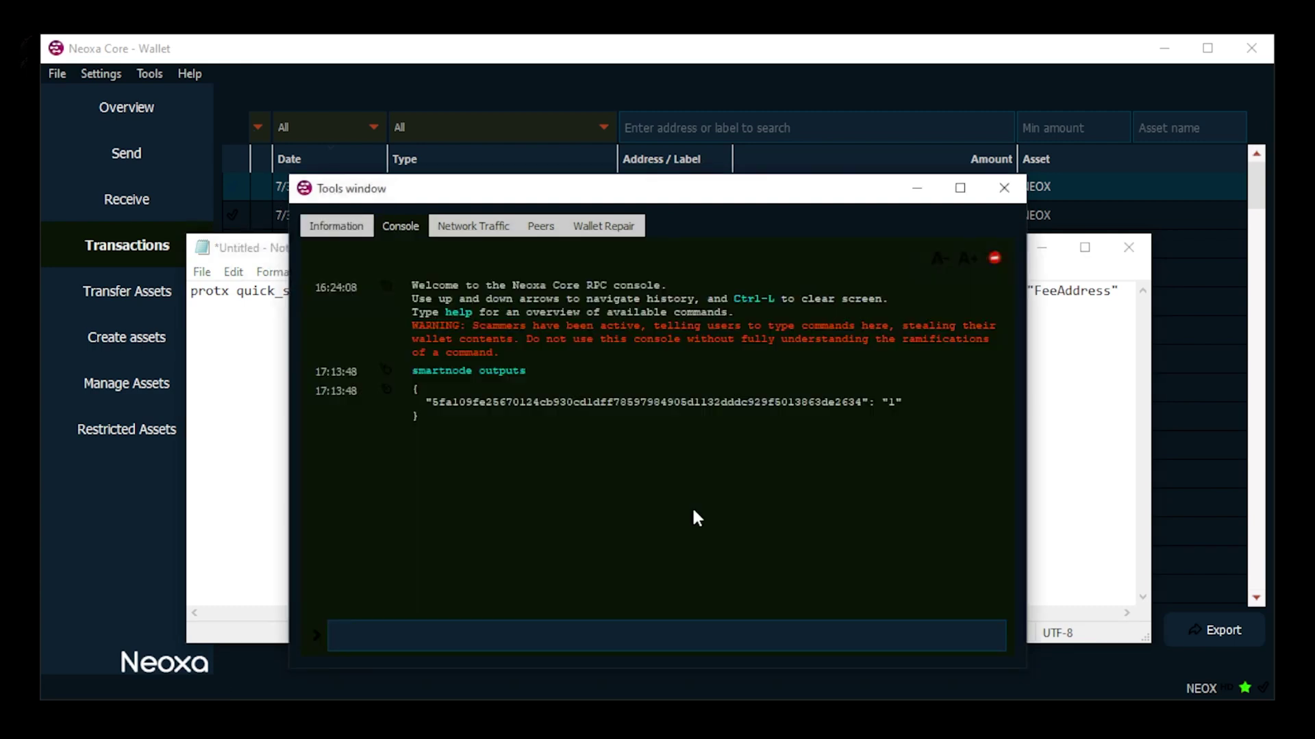
type("listadd")
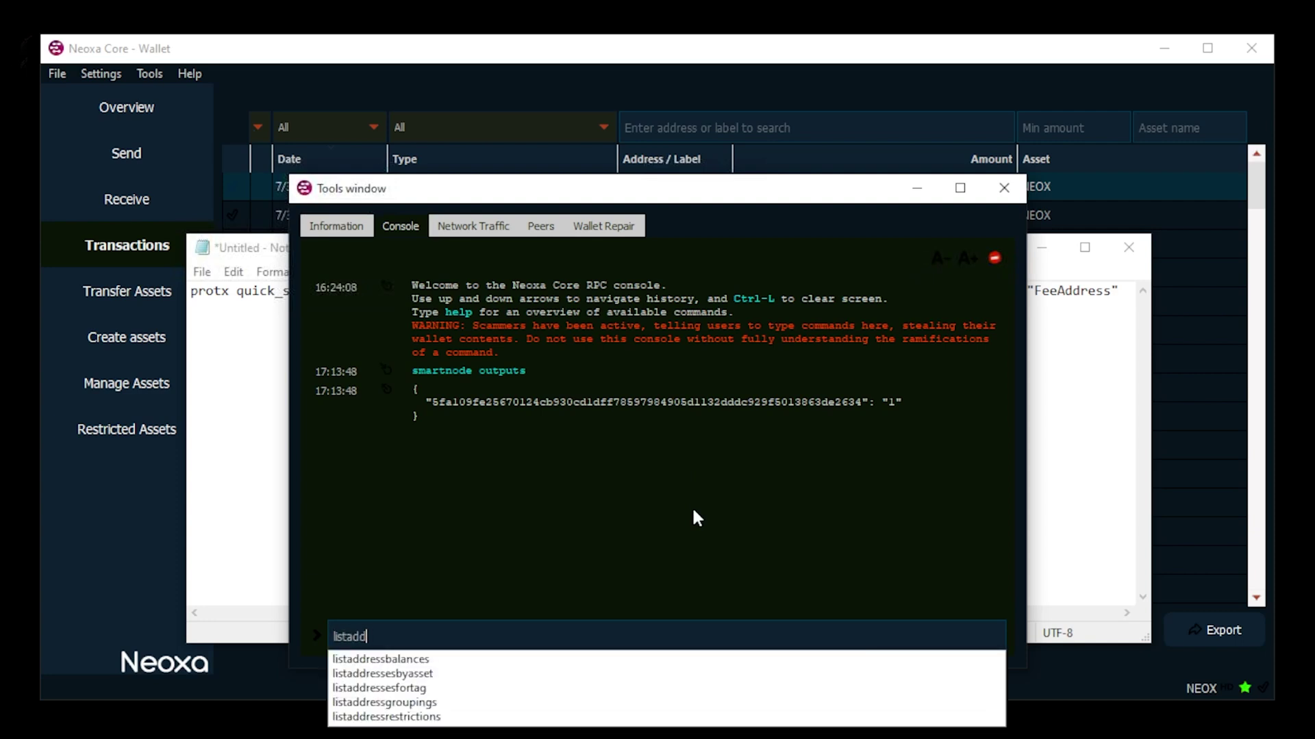
type("ress")
key("Down")
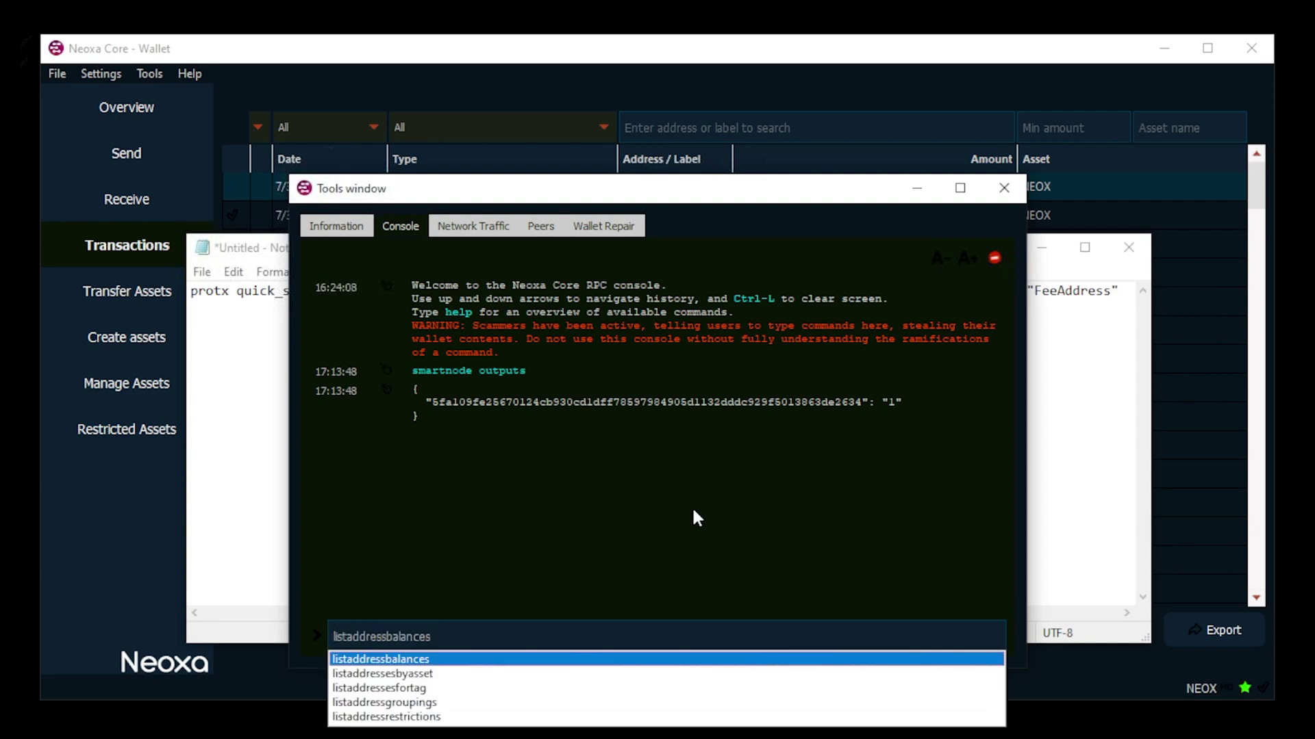
key("Return")
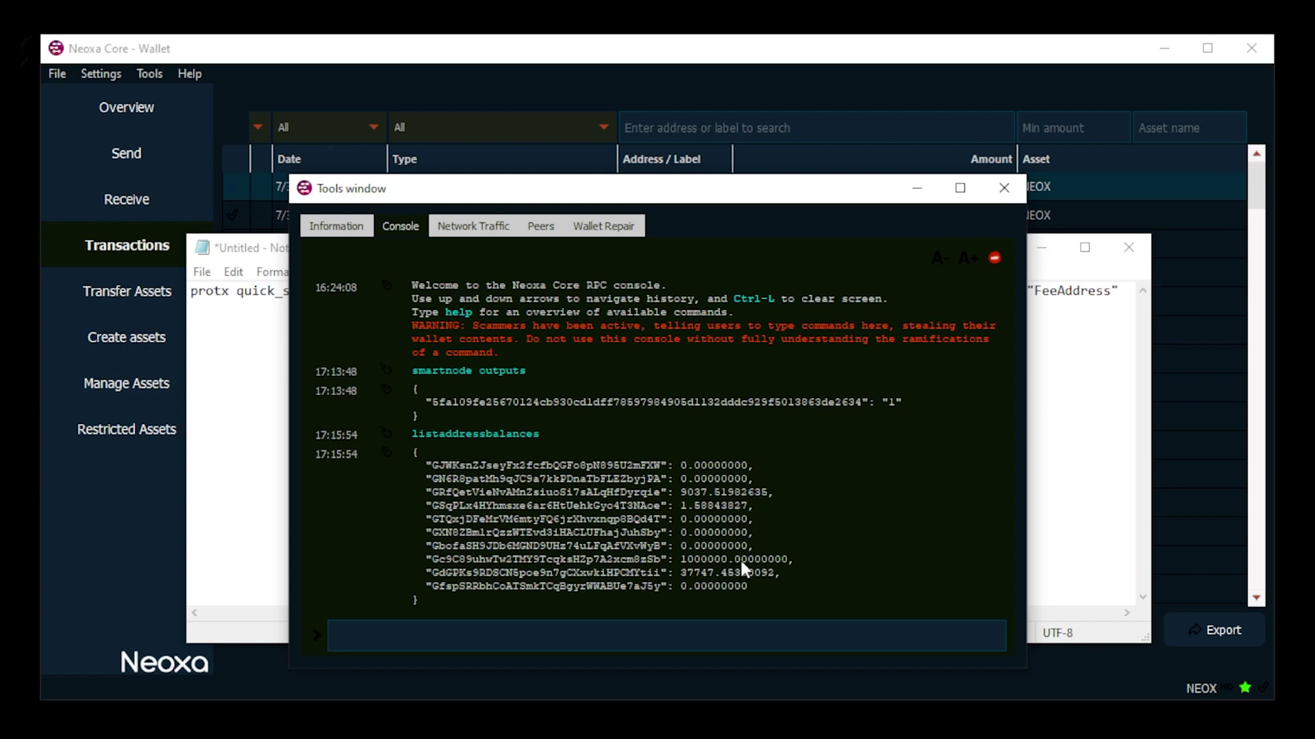
double_click(625, 494)
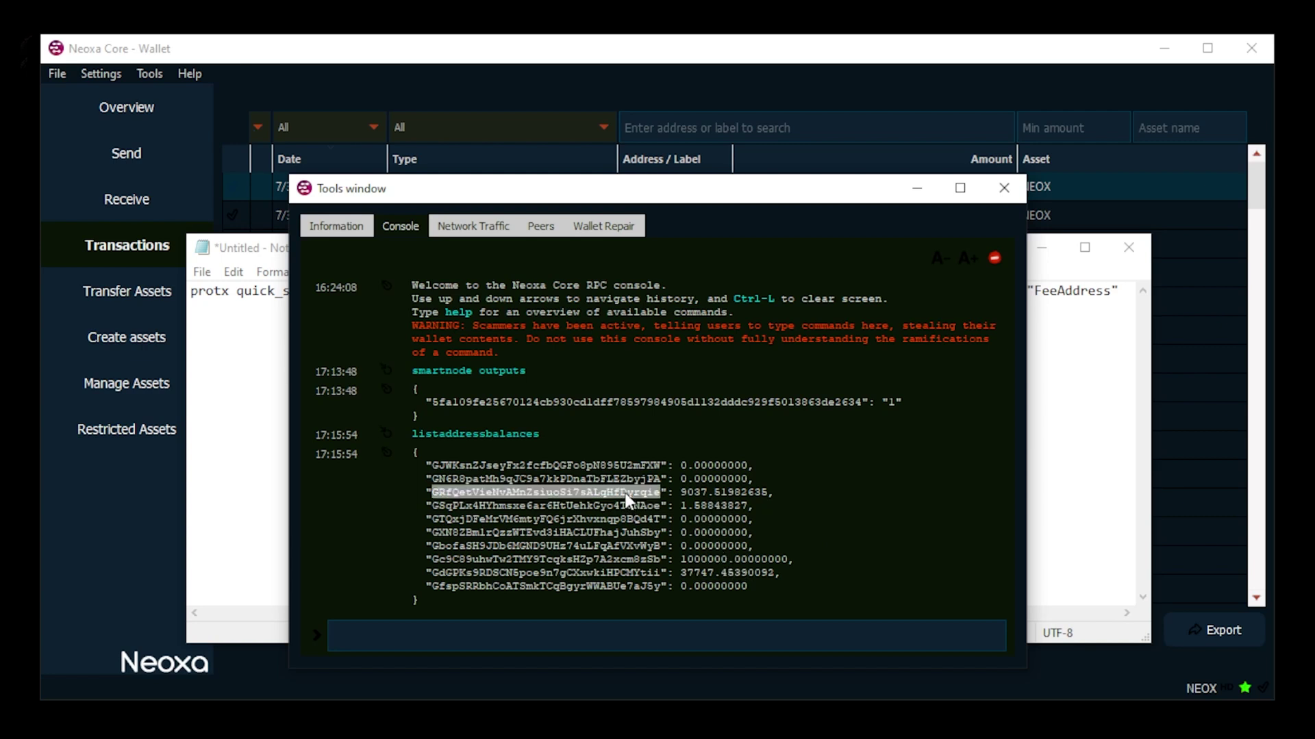
right_click(627, 500)
left_click(643, 508)
Step: Paste the funded address over FeeAddress and select the entire protx quick_setup command
left_click(254, 434)
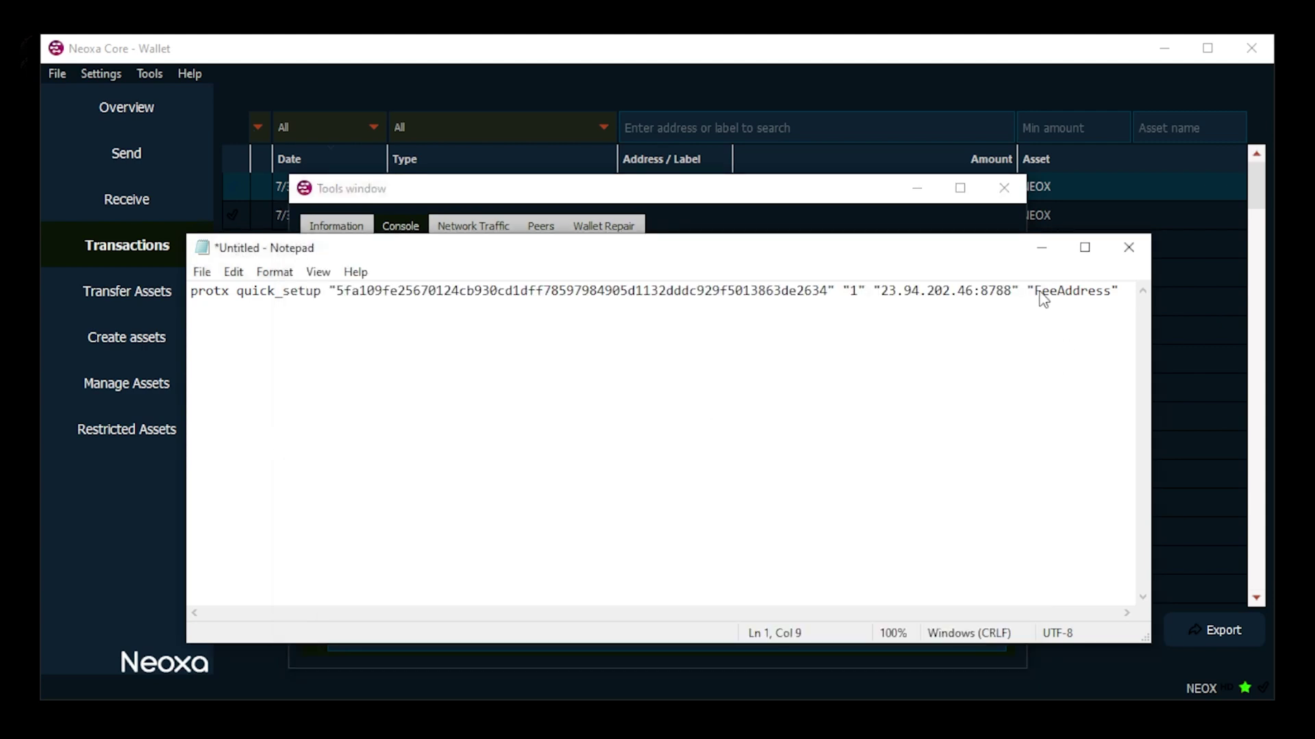
left_click_drag(1035, 291, 1085, 295)
right_click(1086, 296)
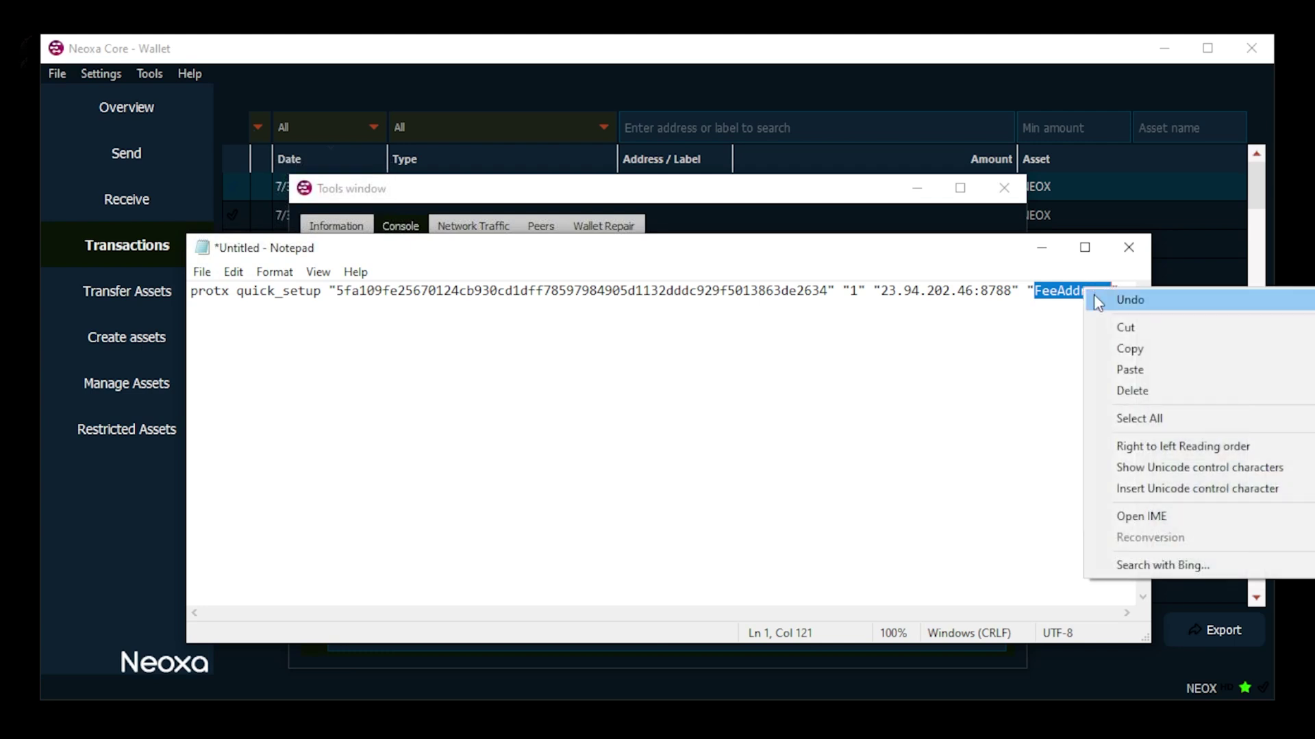
left_click(1127, 370)
left_click(289, 614)
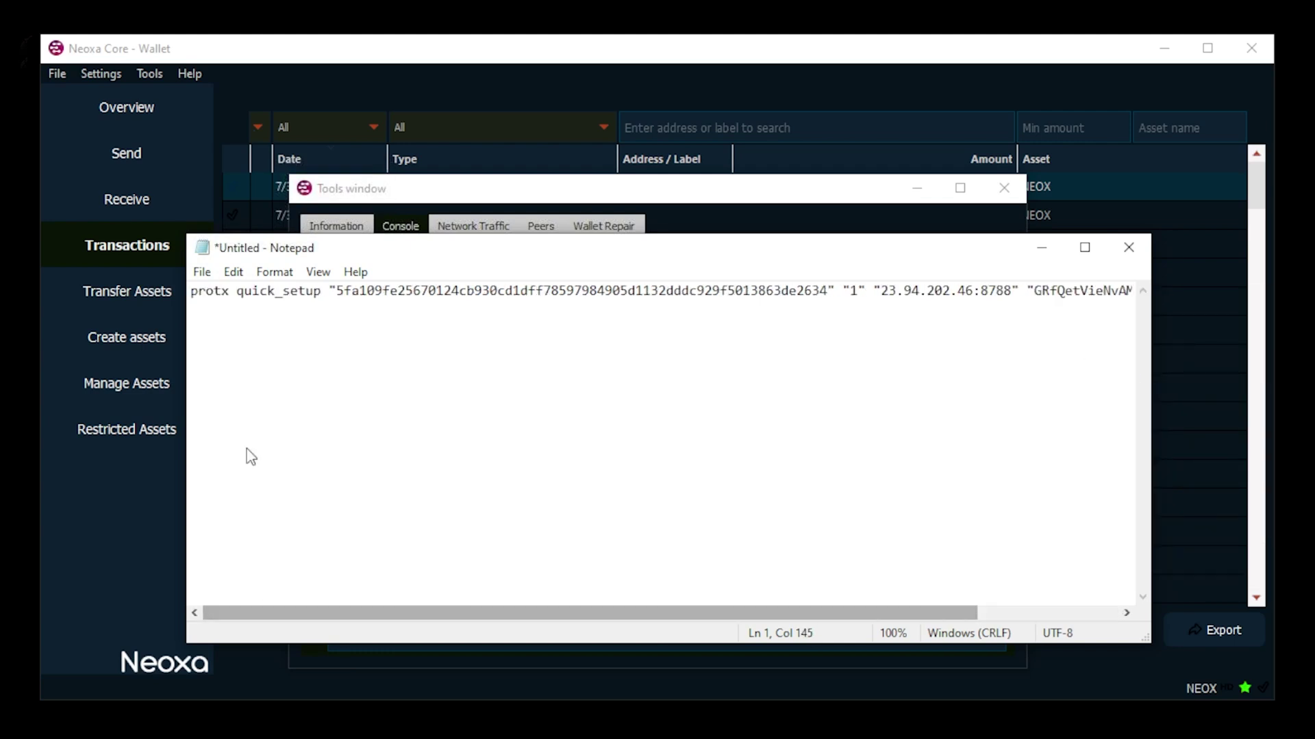
left_click(223, 295)
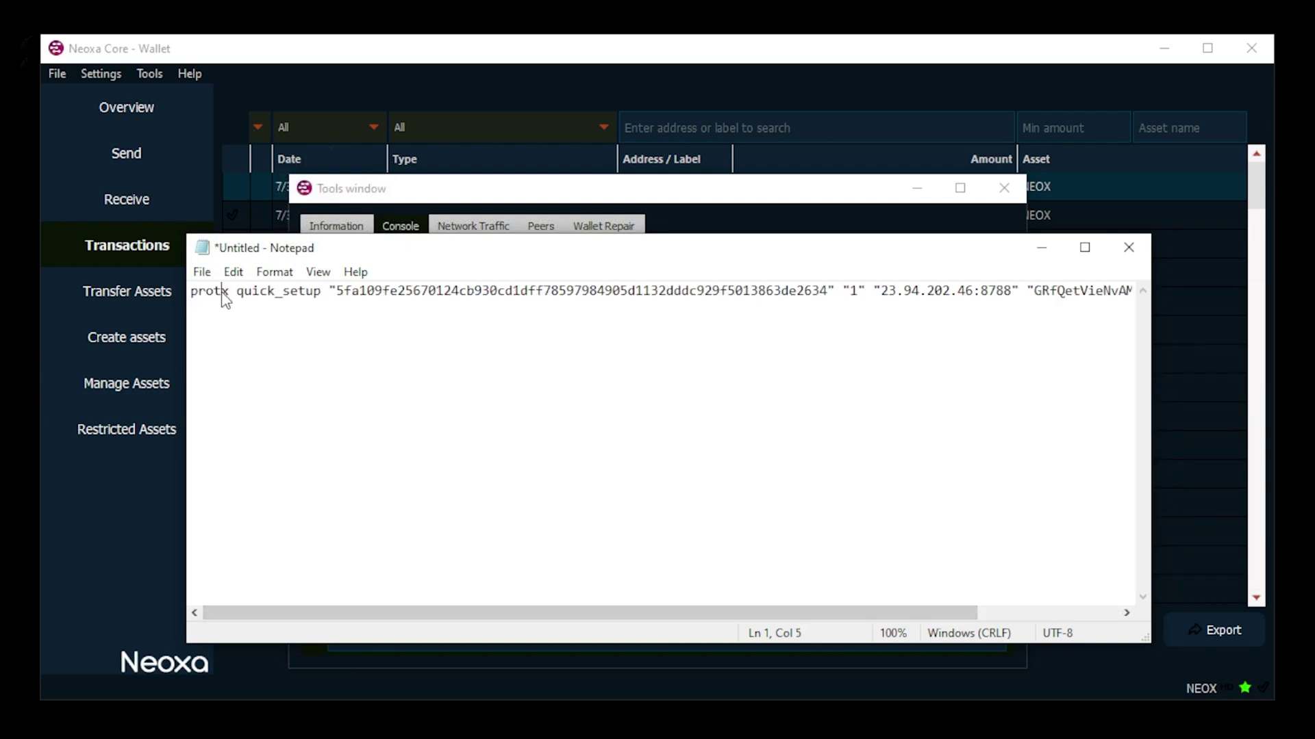
key("ctrl+a")
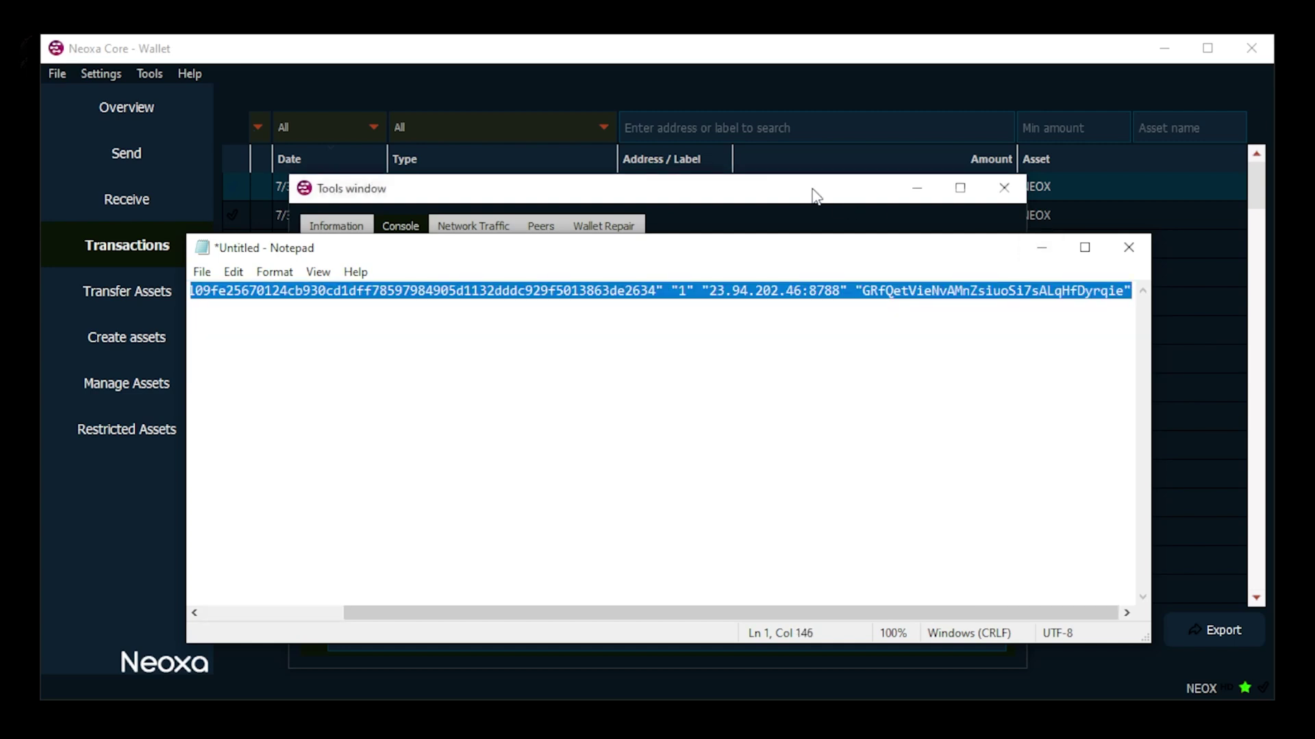
Step: Paste and run the completed protx quick_setup command in the Neoxa Core console, then select the generated neoxa.conf folder path
left_click(815, 197)
right_click(385, 634)
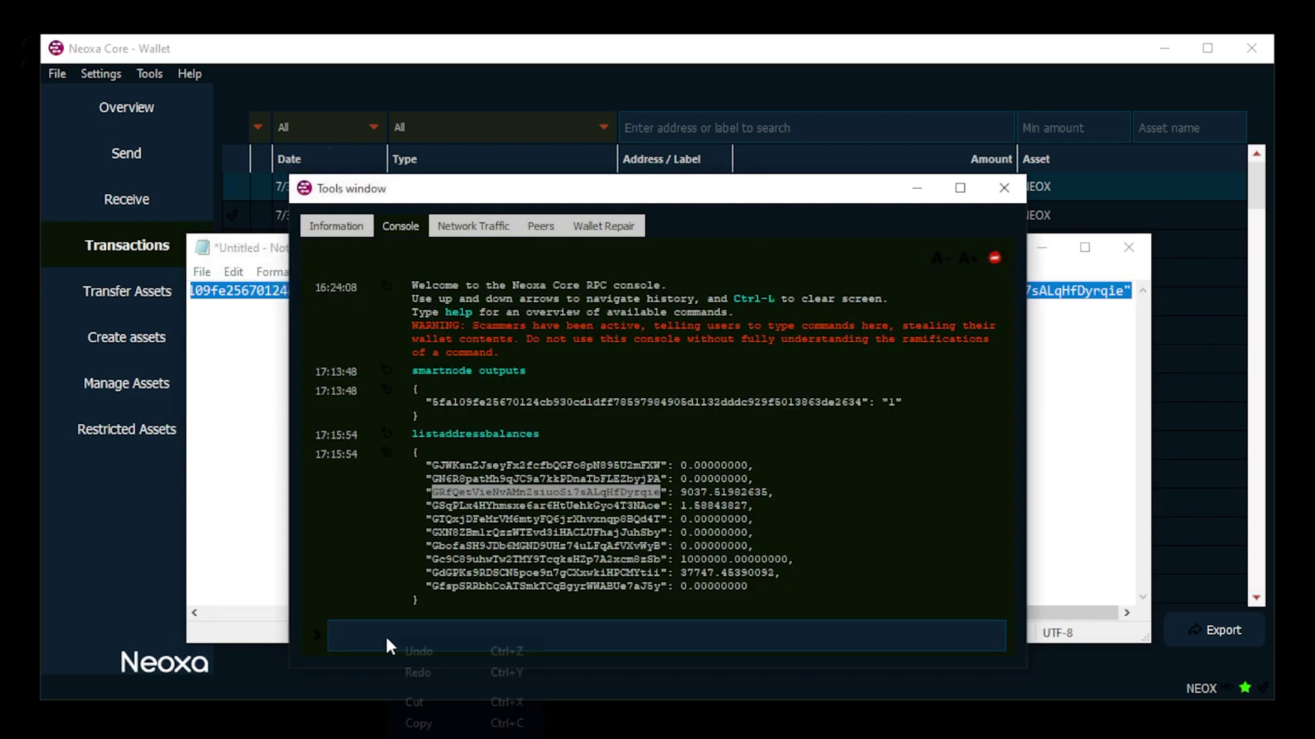
left_click(438, 734)
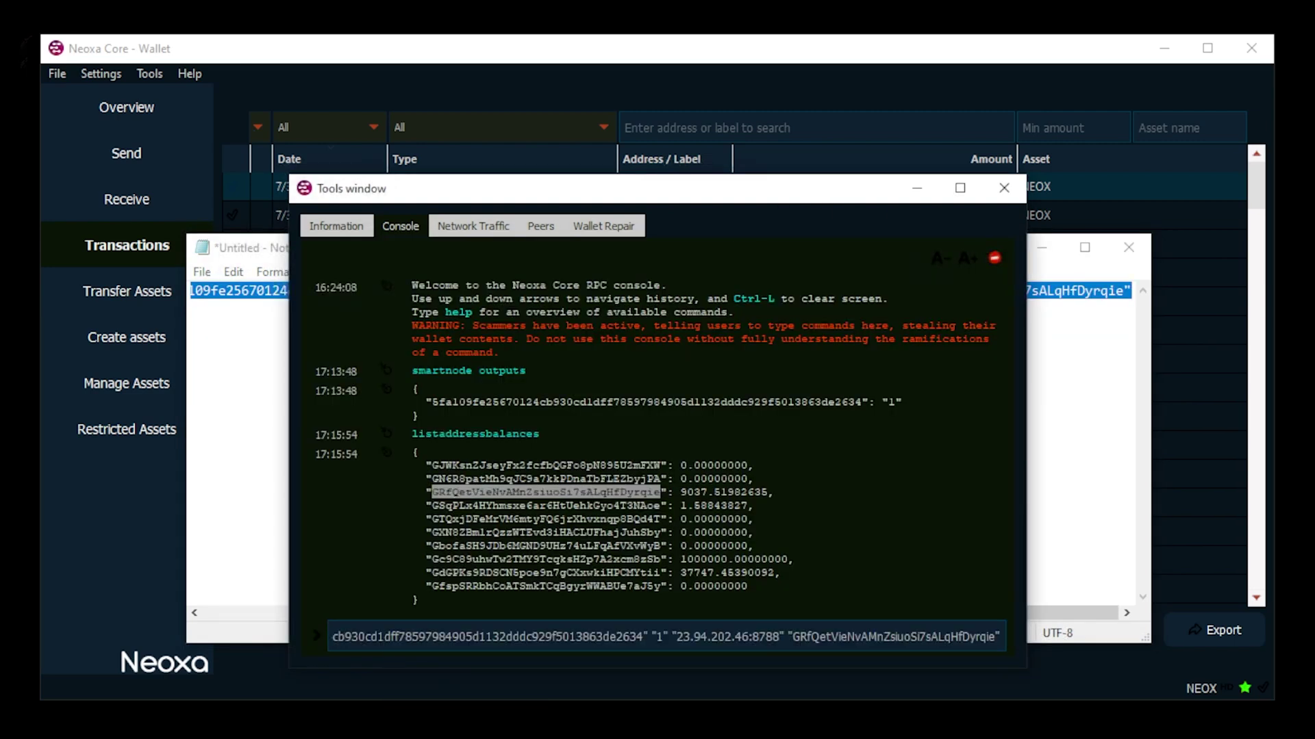
key("Return")
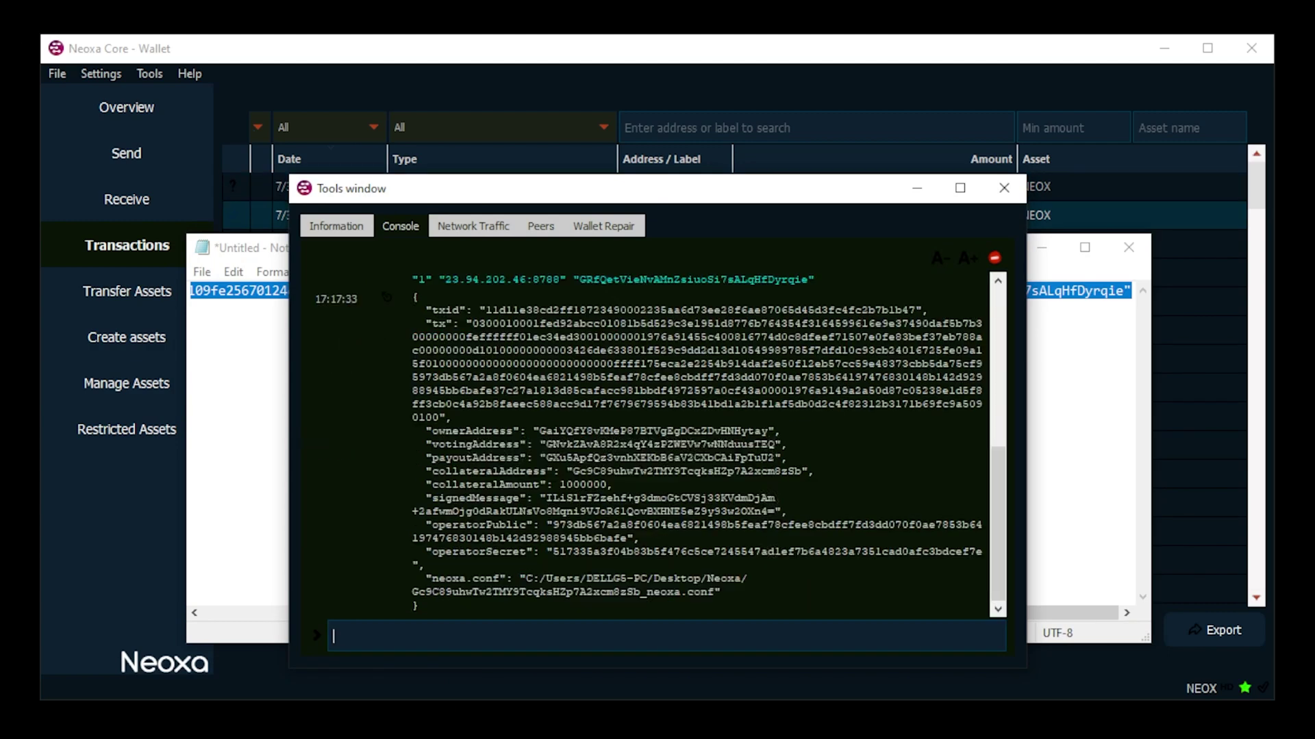
left_click_drag(526, 579, 748, 581)
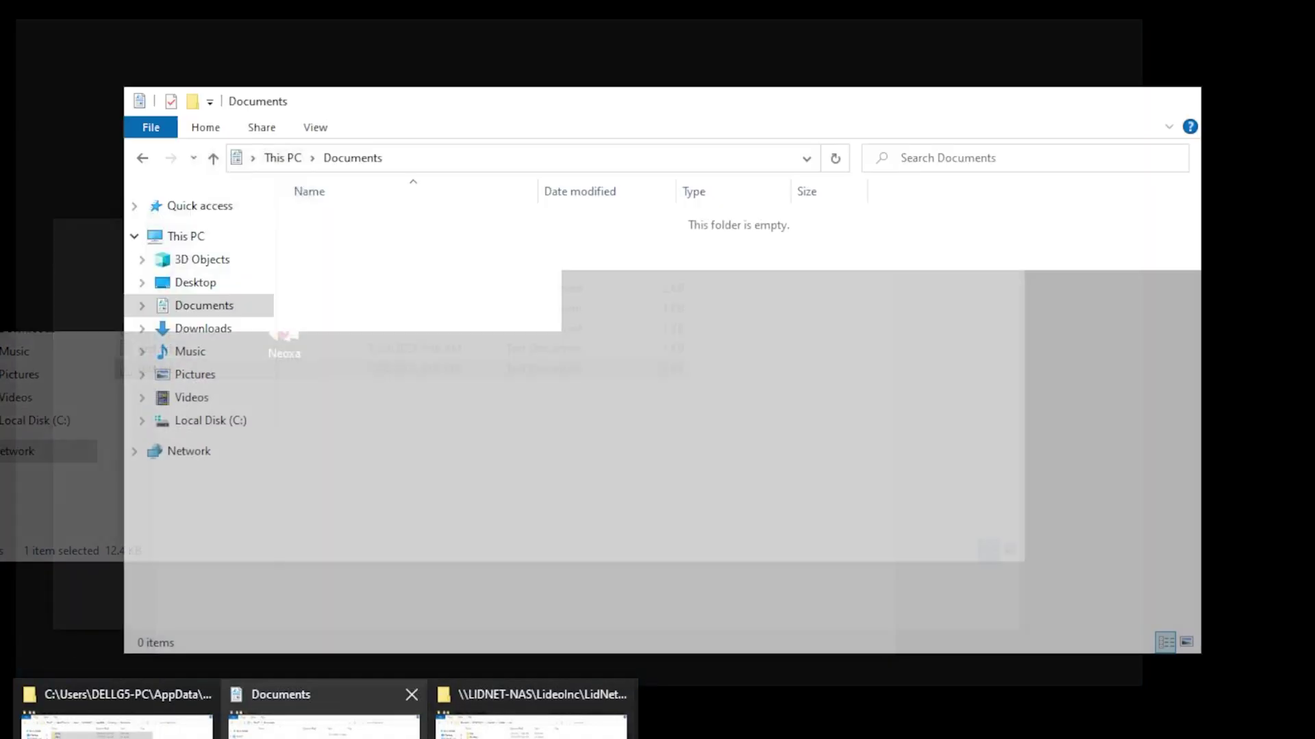
Step: Go to the Neoxa folder on the Desktop in File Explorer using the copied path
left_click(325, 716)
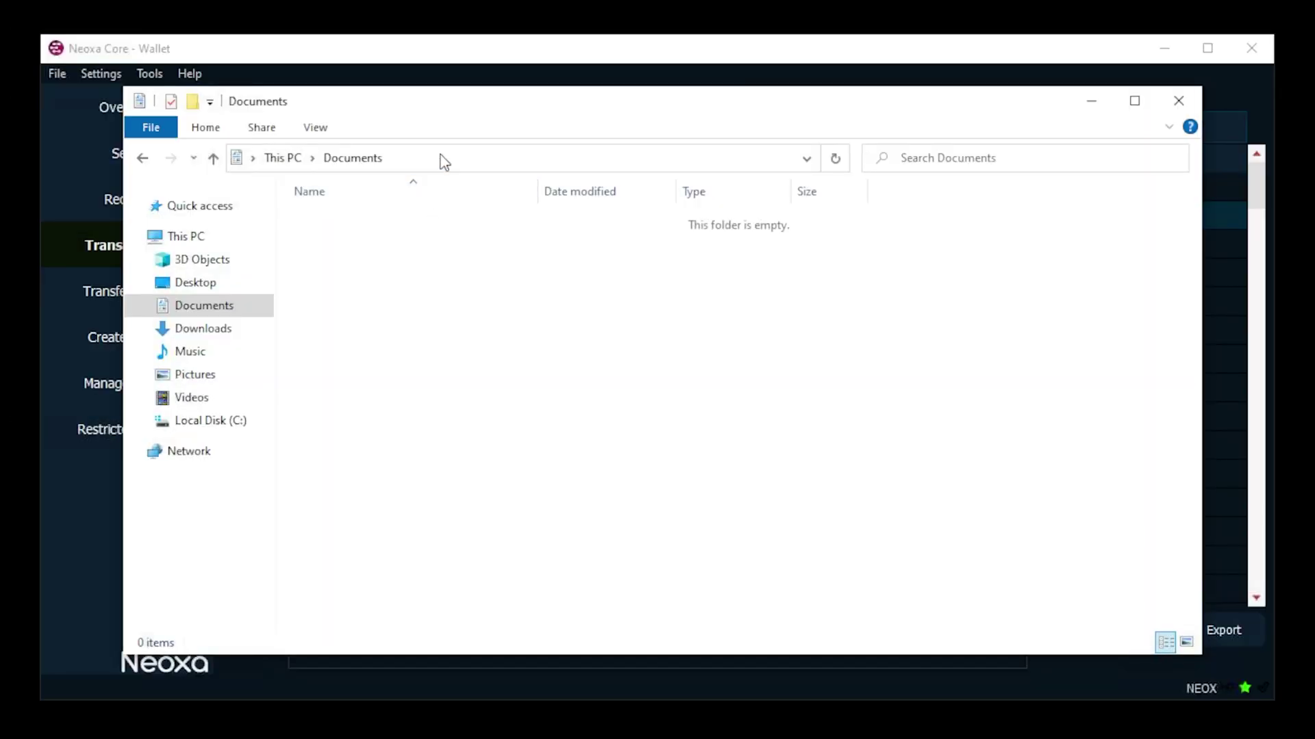
left_click(451, 164)
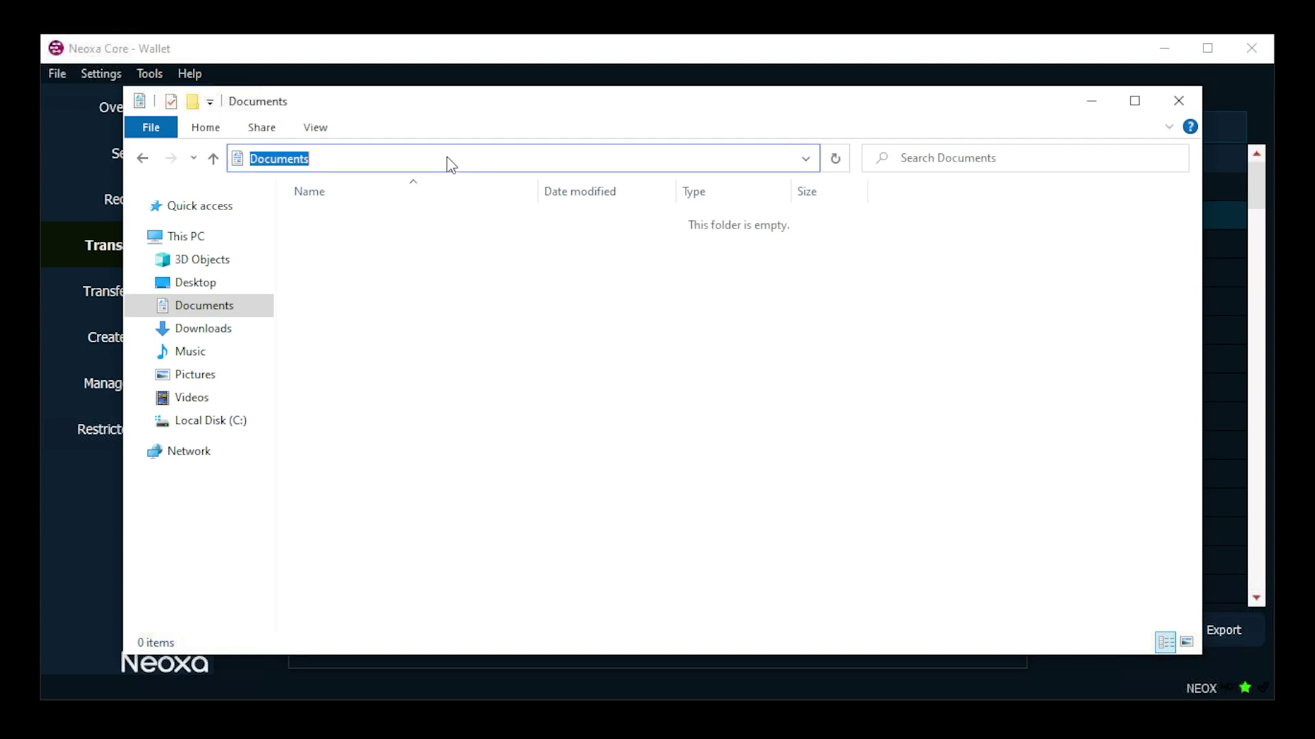
key("ctrl+v")
key("Return")
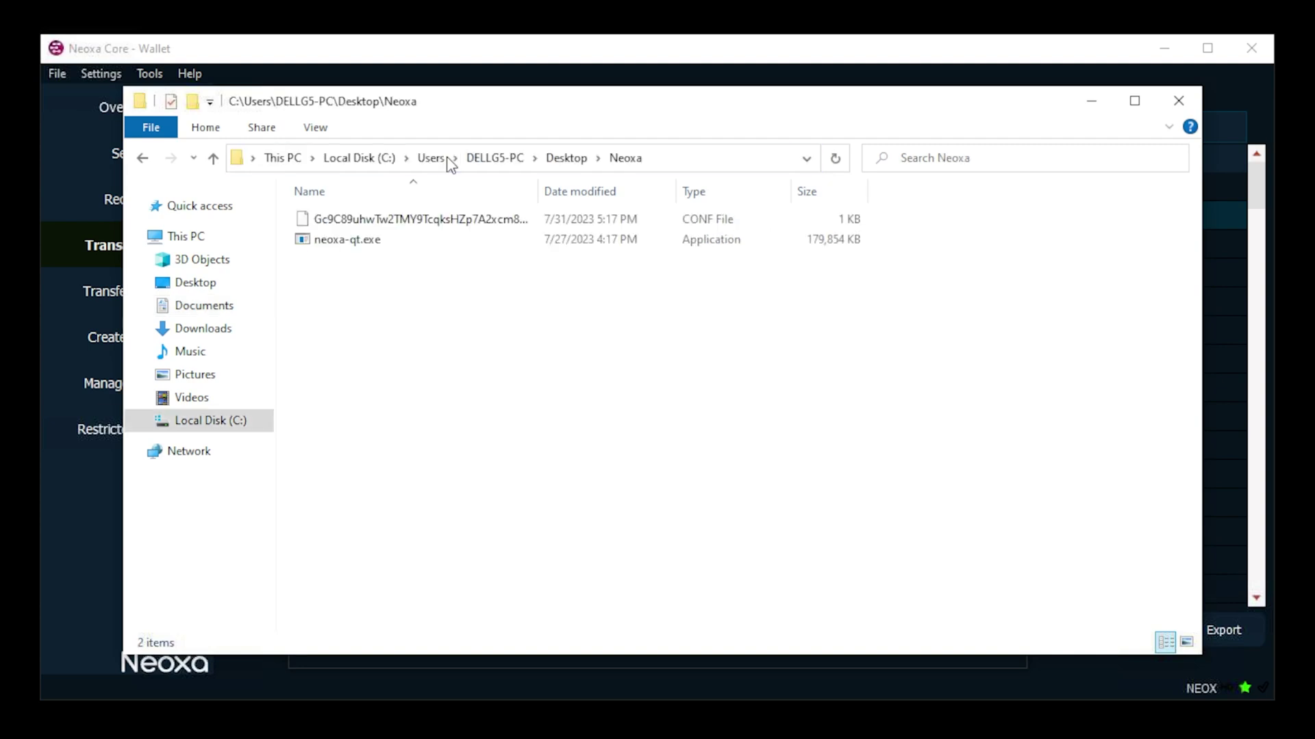
Step: Open the generated .conf file in Notepad and select all its configuration lines
double_click(508, 223)
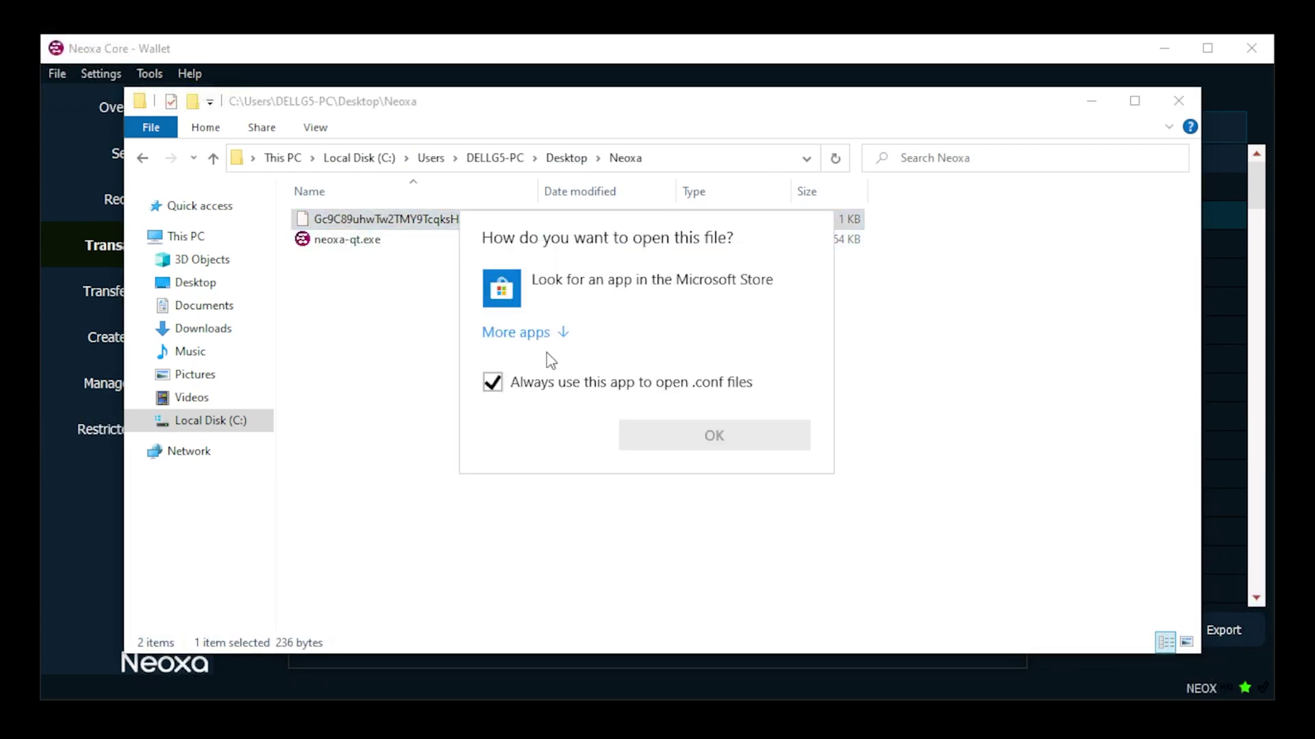
left_click(550, 333)
double_click(562, 371)
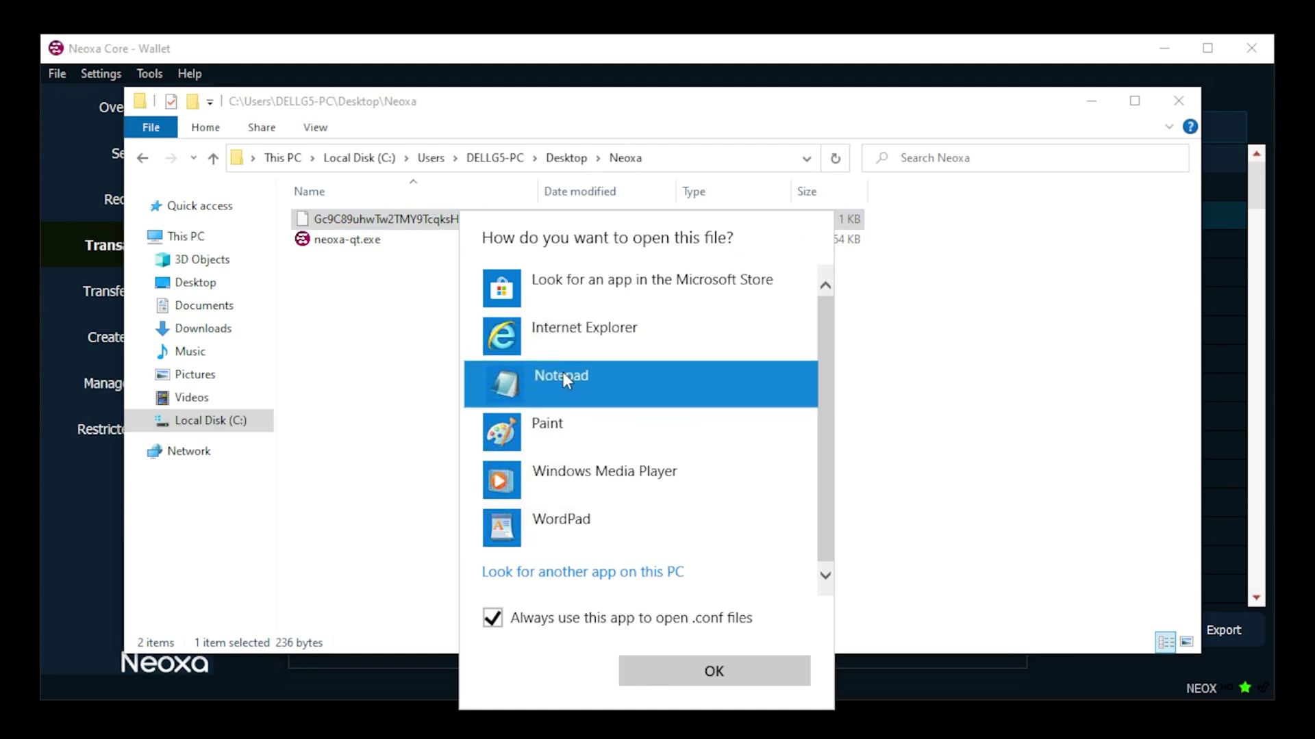
left_click_drag(478, 385, 216, 219)
key("ctrl+c")
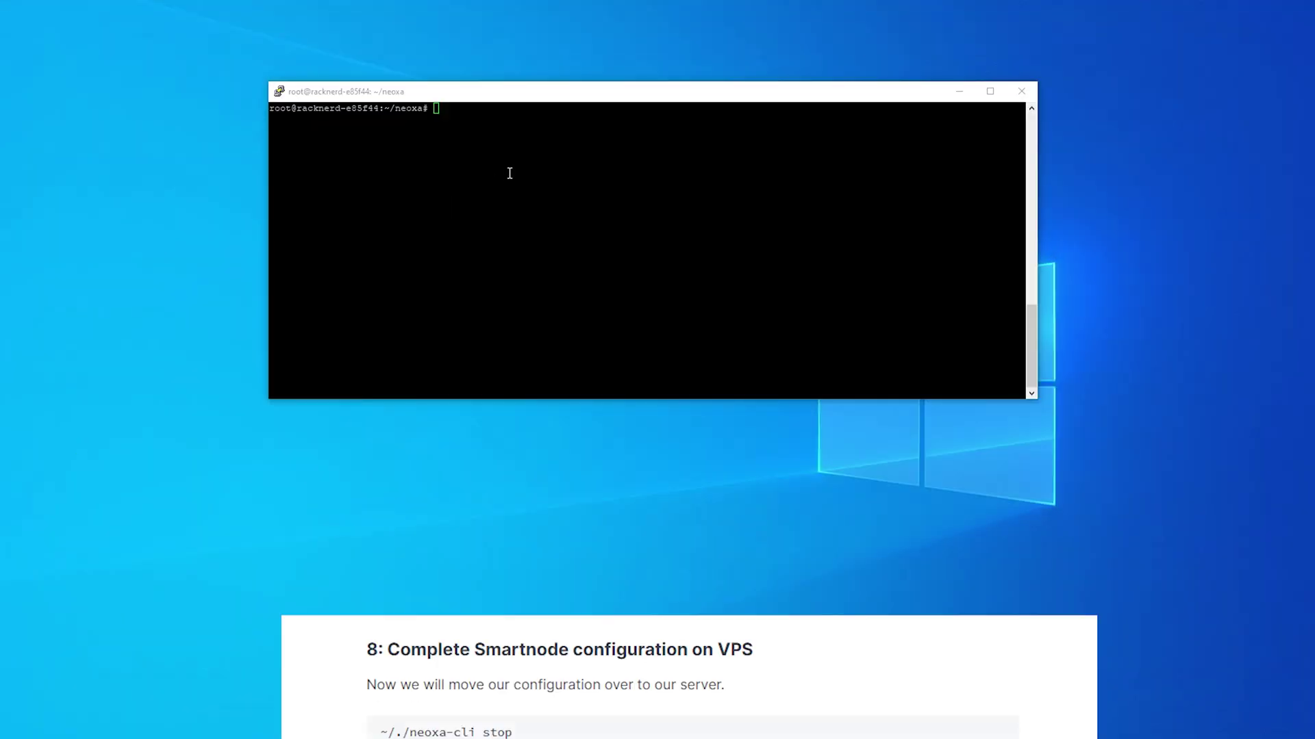
Step: Stop the daemon with '~/./neoxa-cli stop' and open ~/.neoxacore/neoxa.conf in nano
left_click(456, 93)
right_click(499, 139)
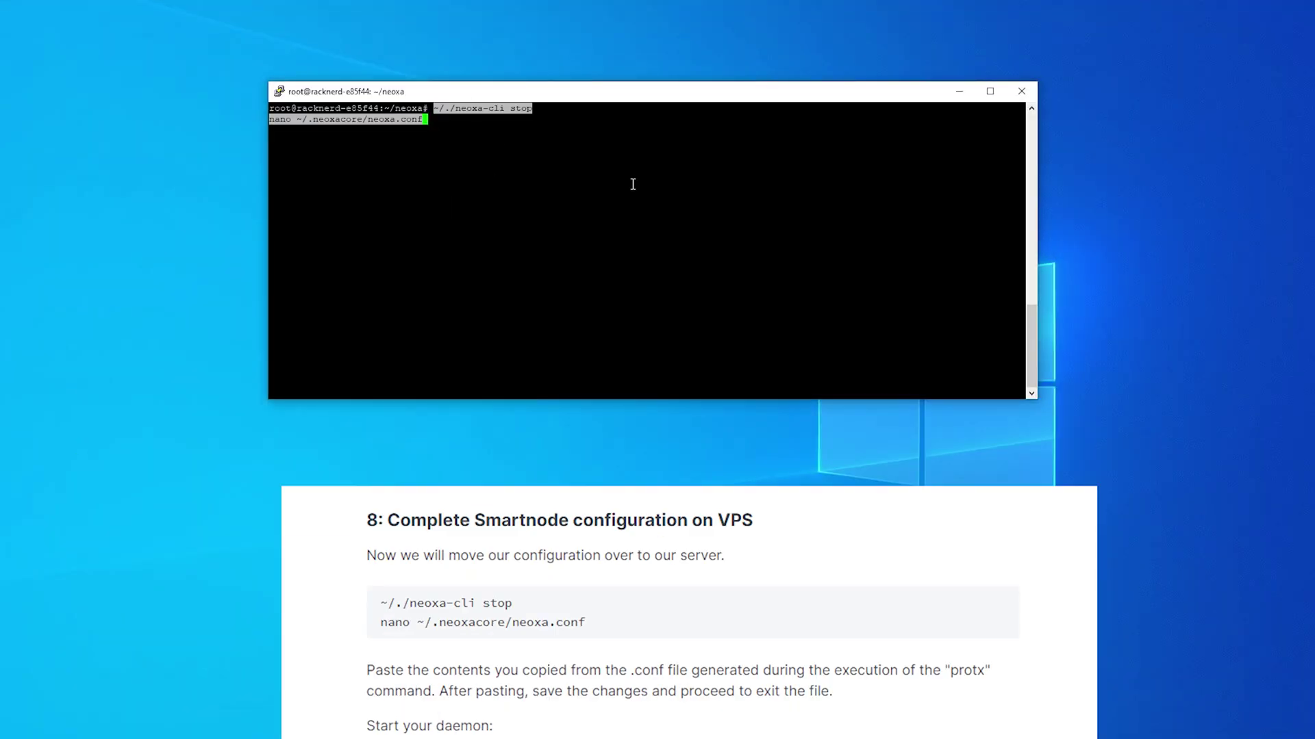
key("Return")
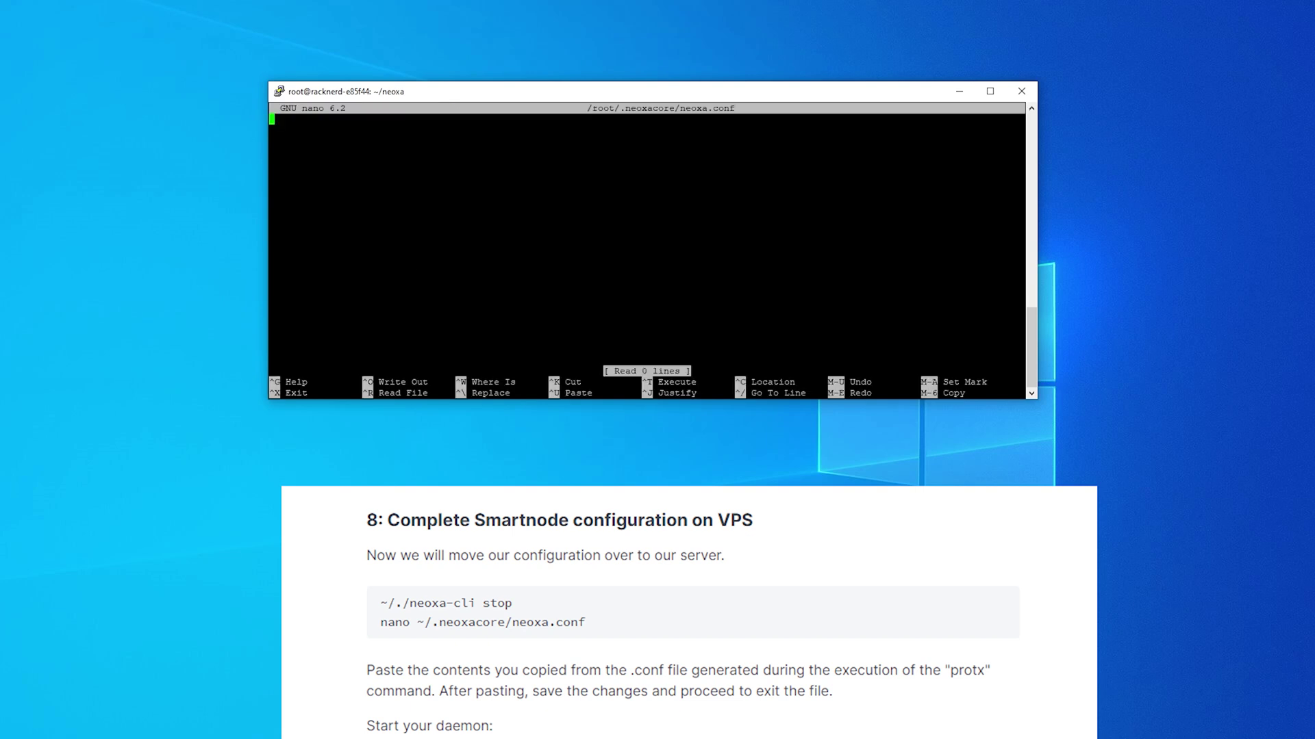
key("alt+Tab")
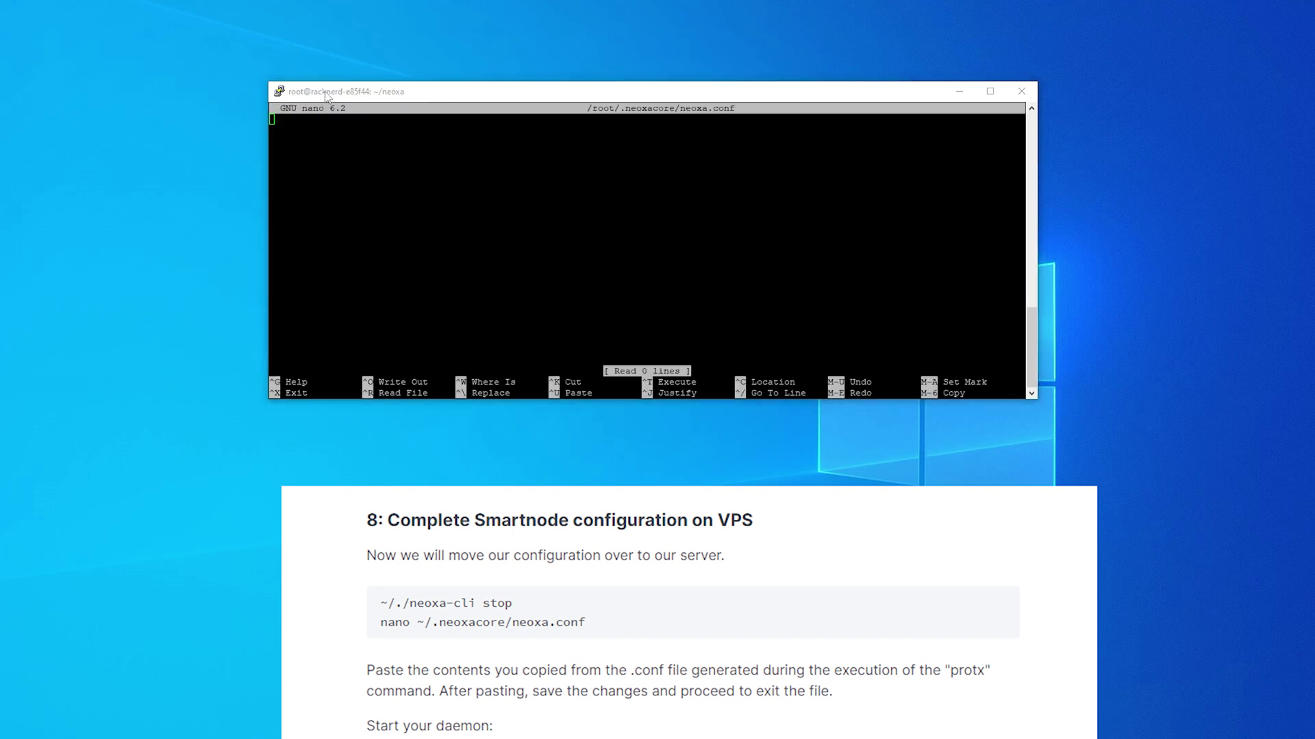
Step: Paste the nine config lines into neoxa.conf, save to /root/.neoxacore/neoxa.conf, and exit nano
left_click(327, 94)
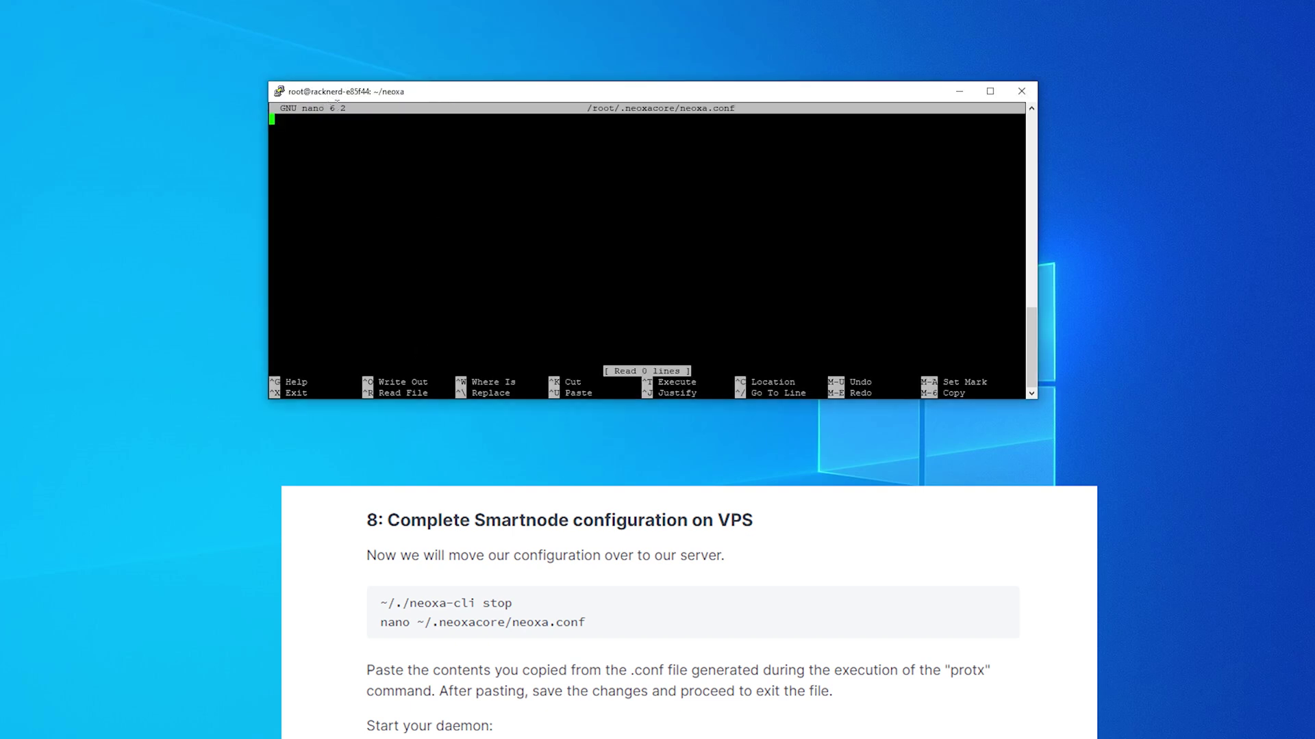
right_click(364, 173)
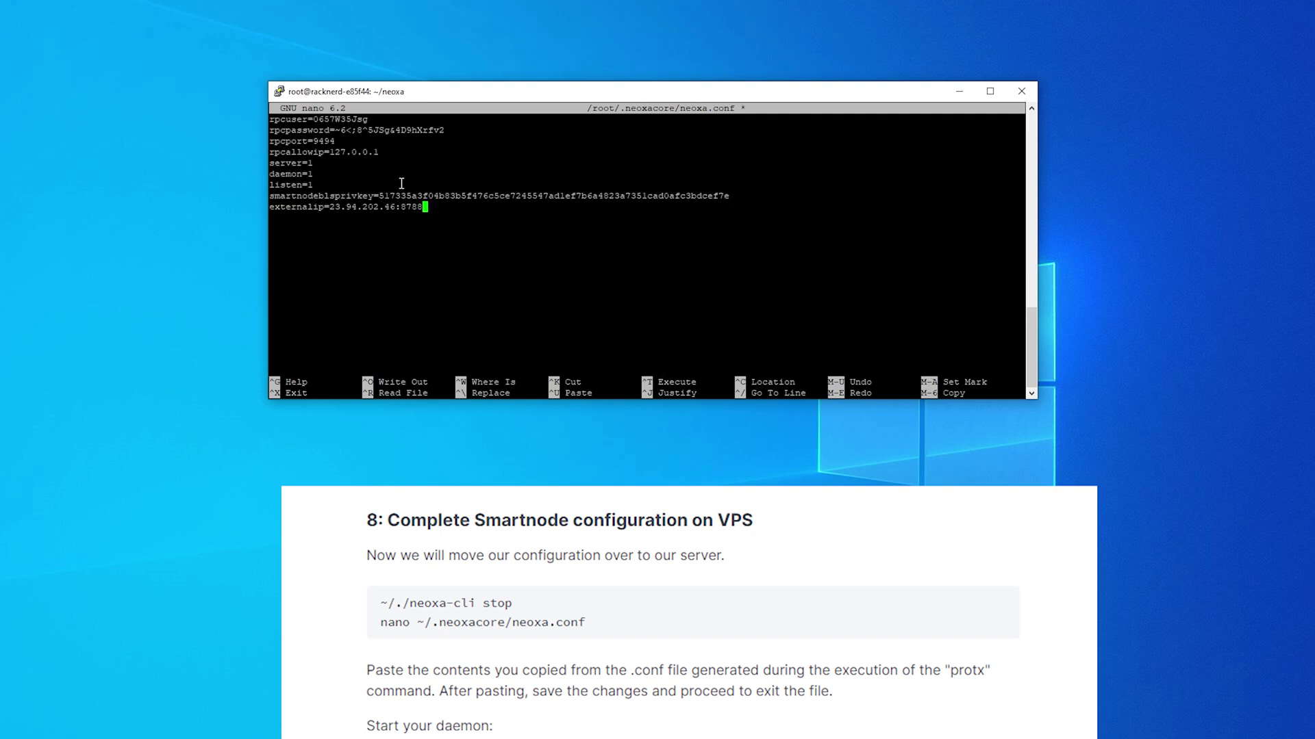
key("ctrl+o")
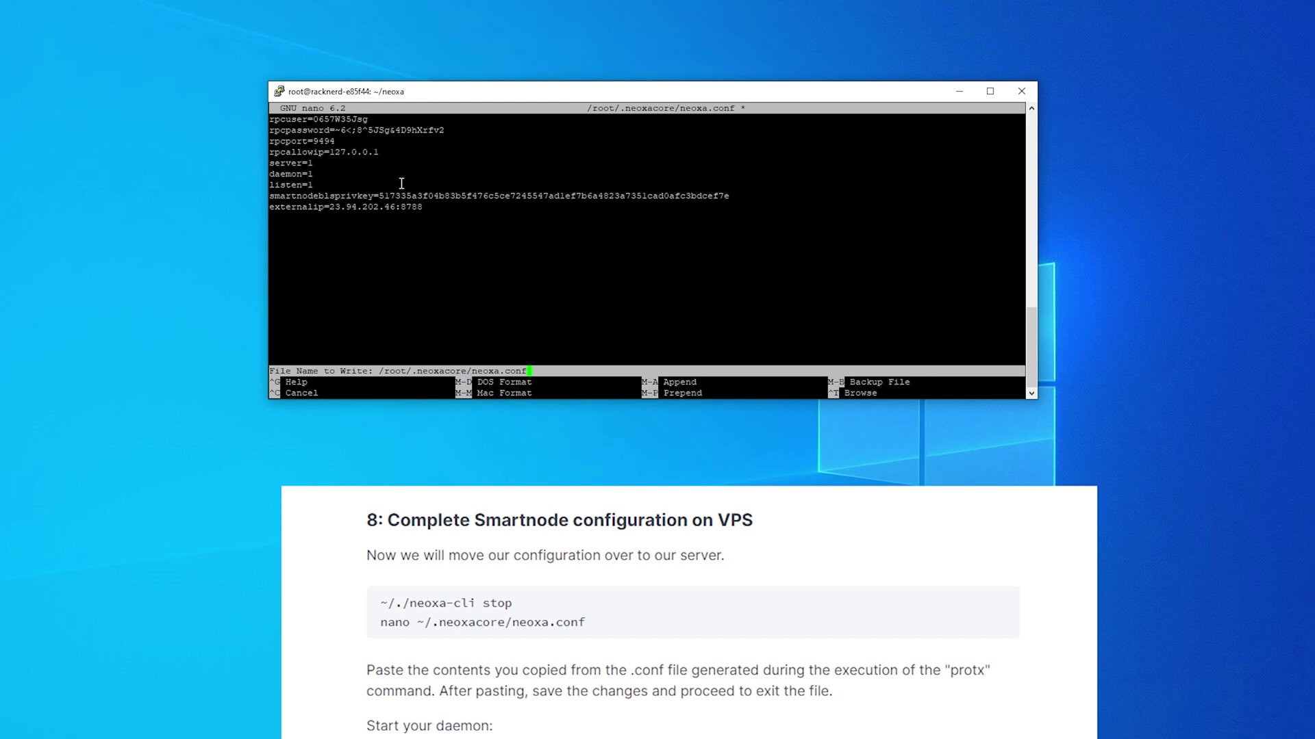
key("Return")
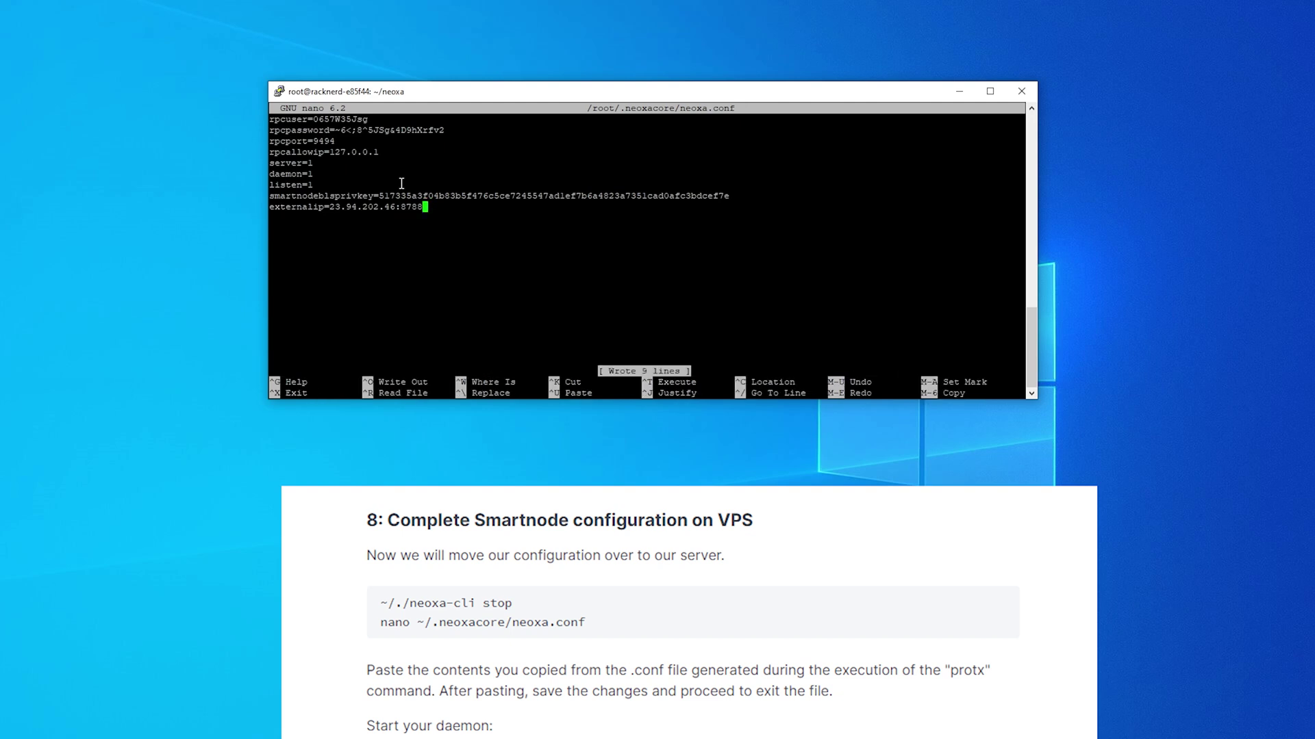
key("ctrl+x")
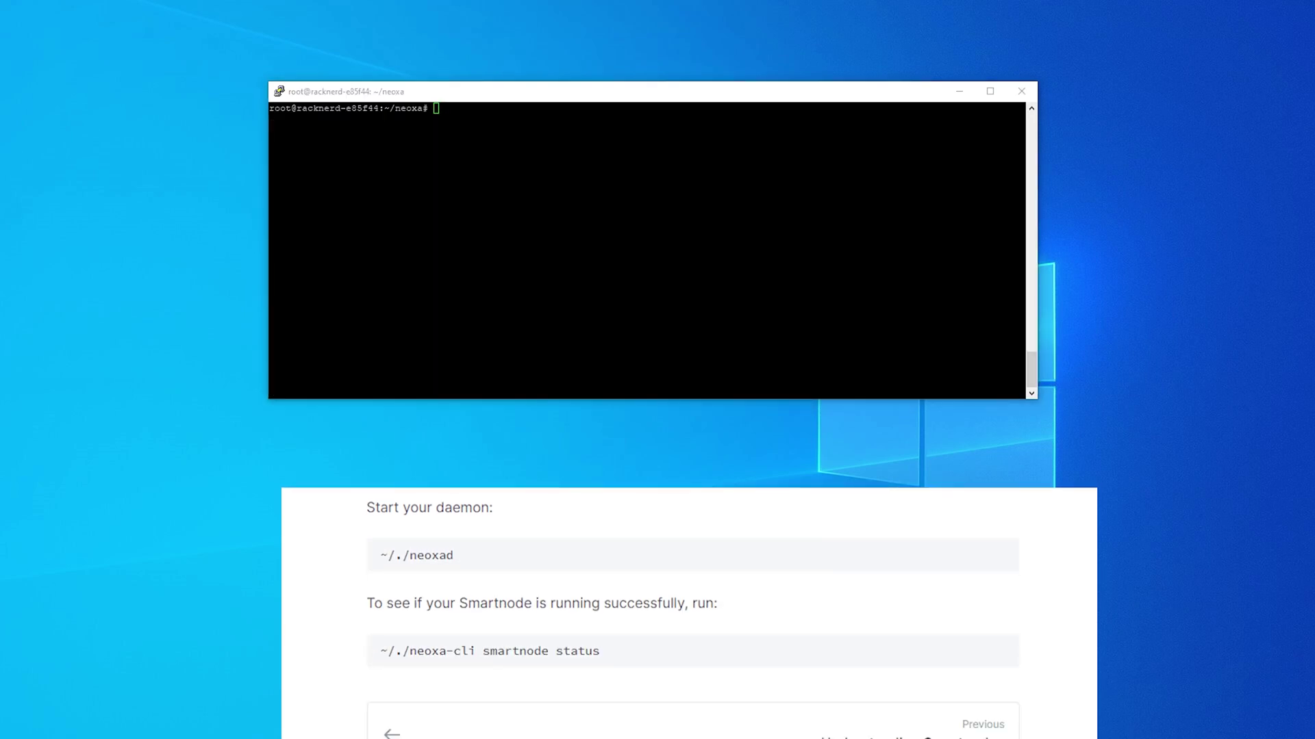
Step: Start the Neoxa daemon with ./neoxad
left_click(544, 137)
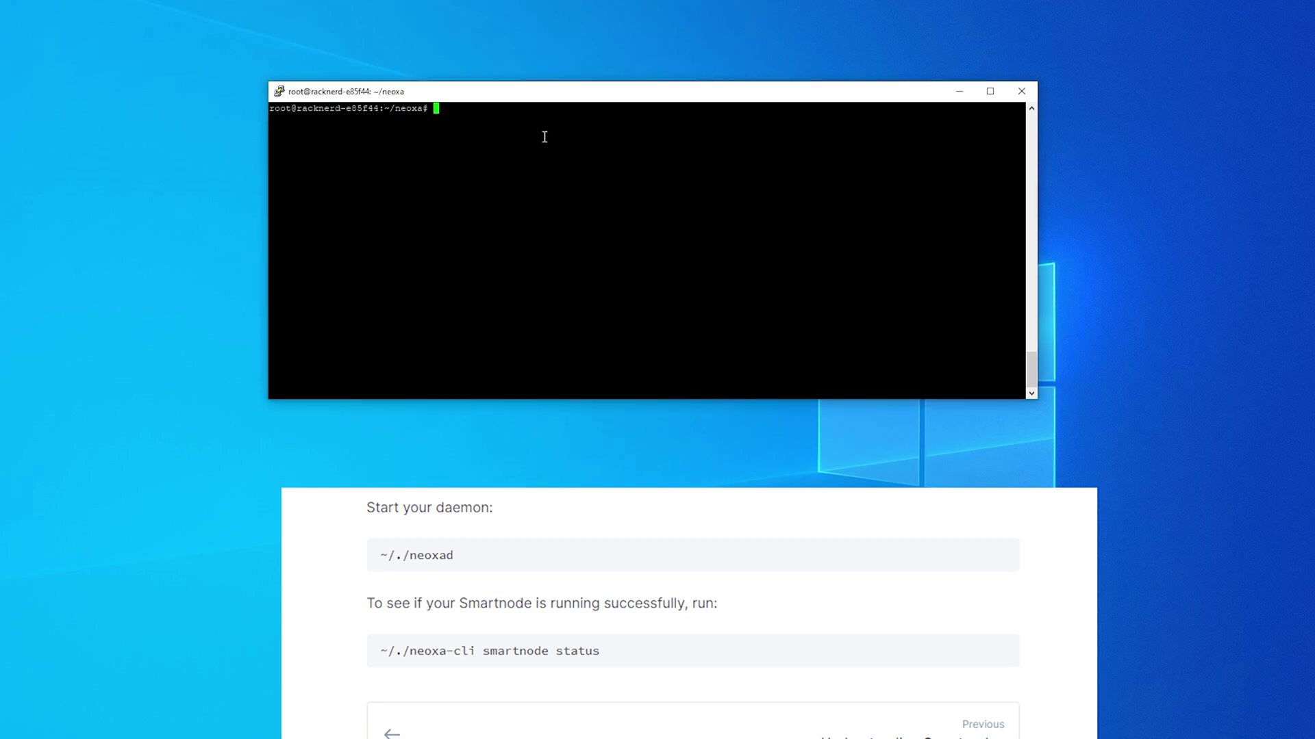
type("./neoxad")
key("Return")
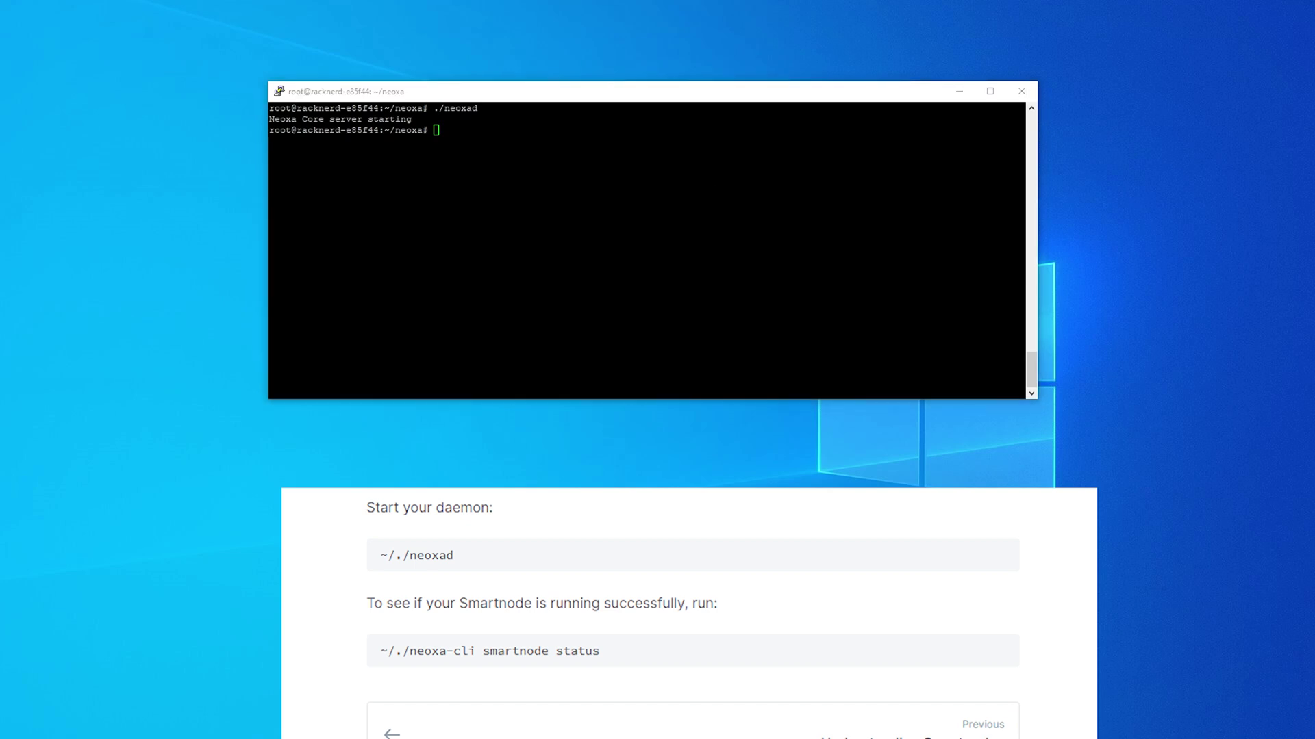
Step: Run ./neoxa-cli smartnode status, which reports WAITING_FOR_PROTX
right_click(530, 262)
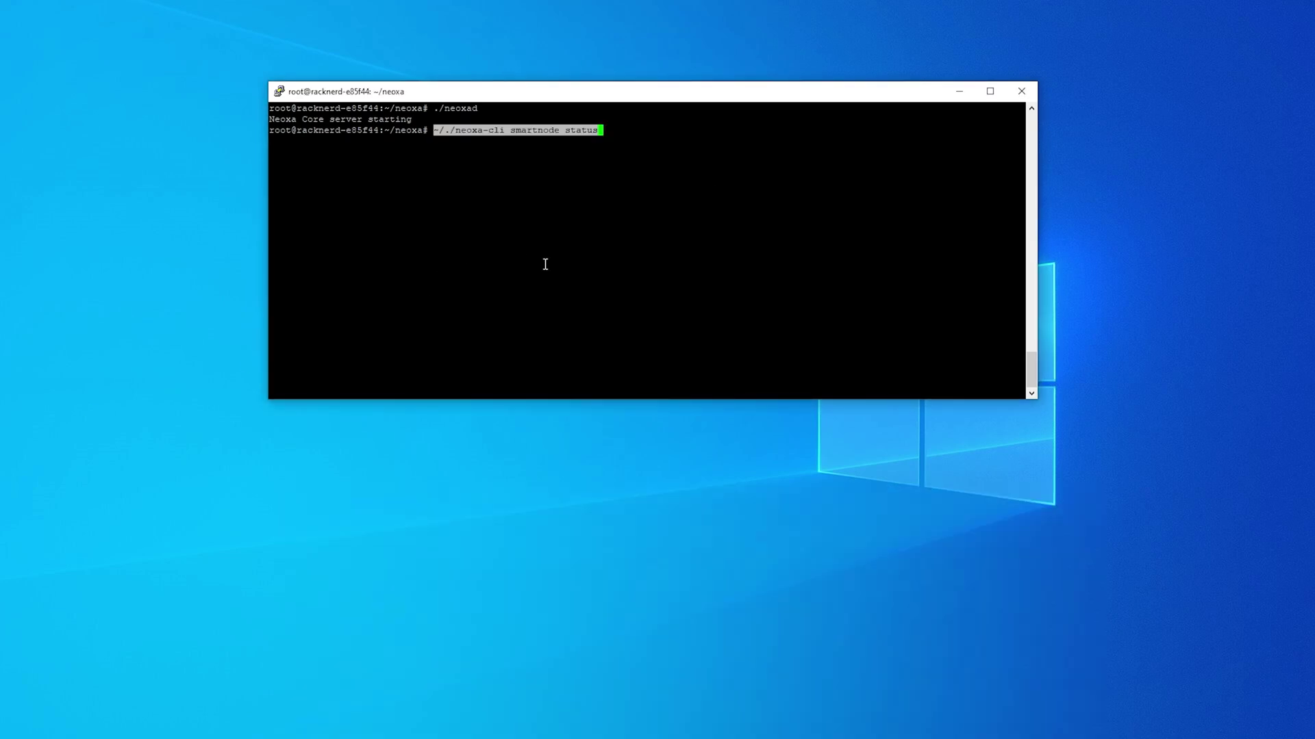
key("Return")
right_click(613, 280)
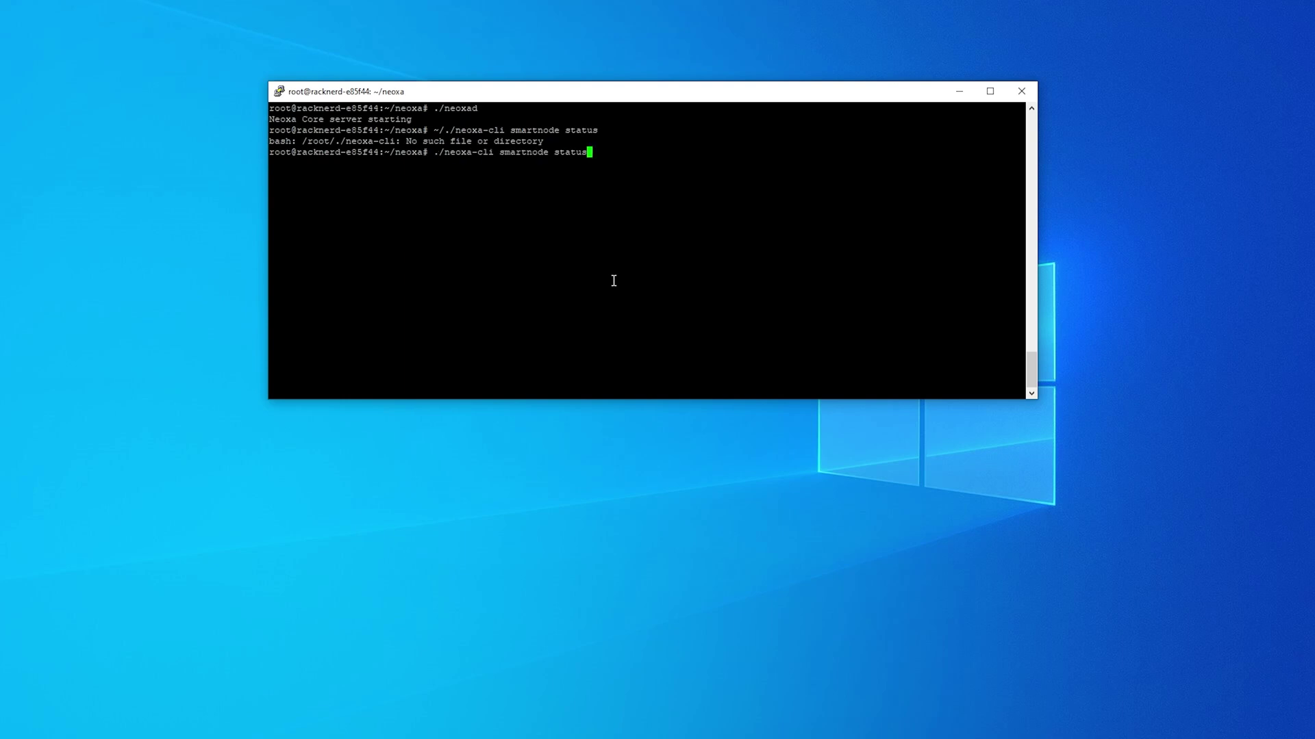
key("Return")
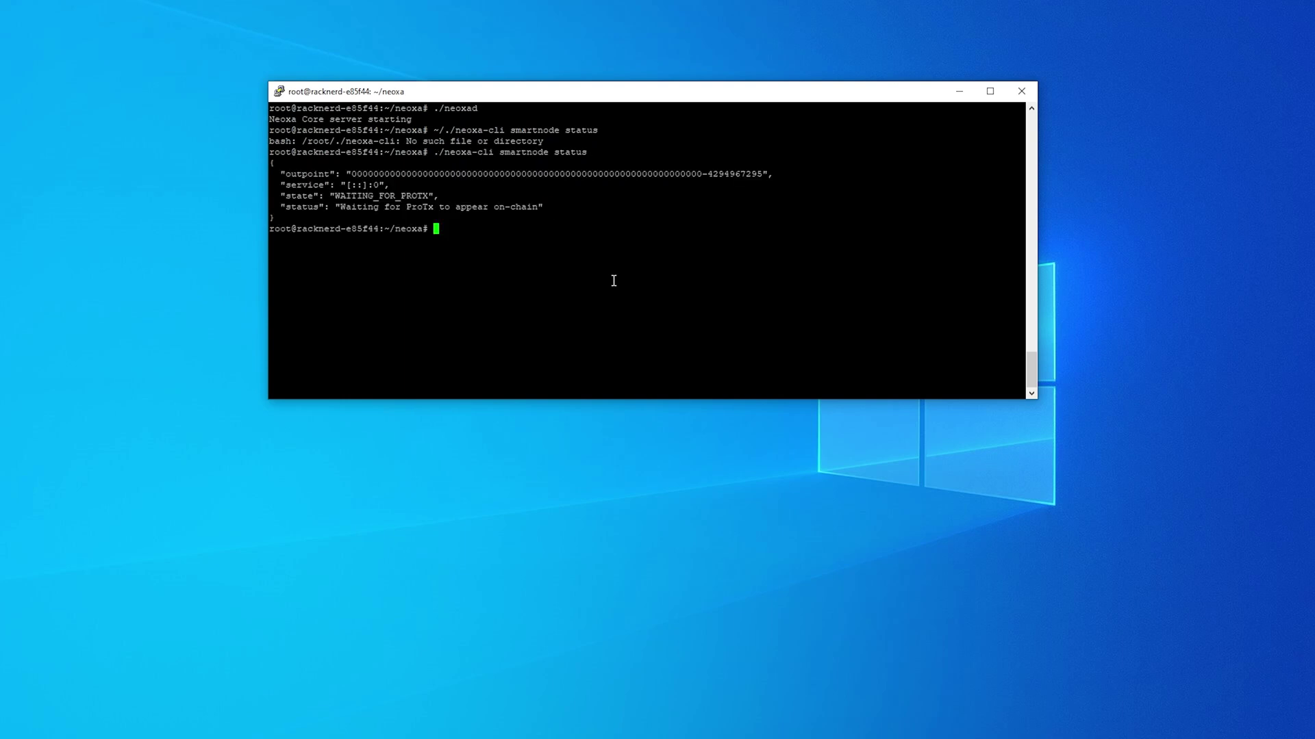